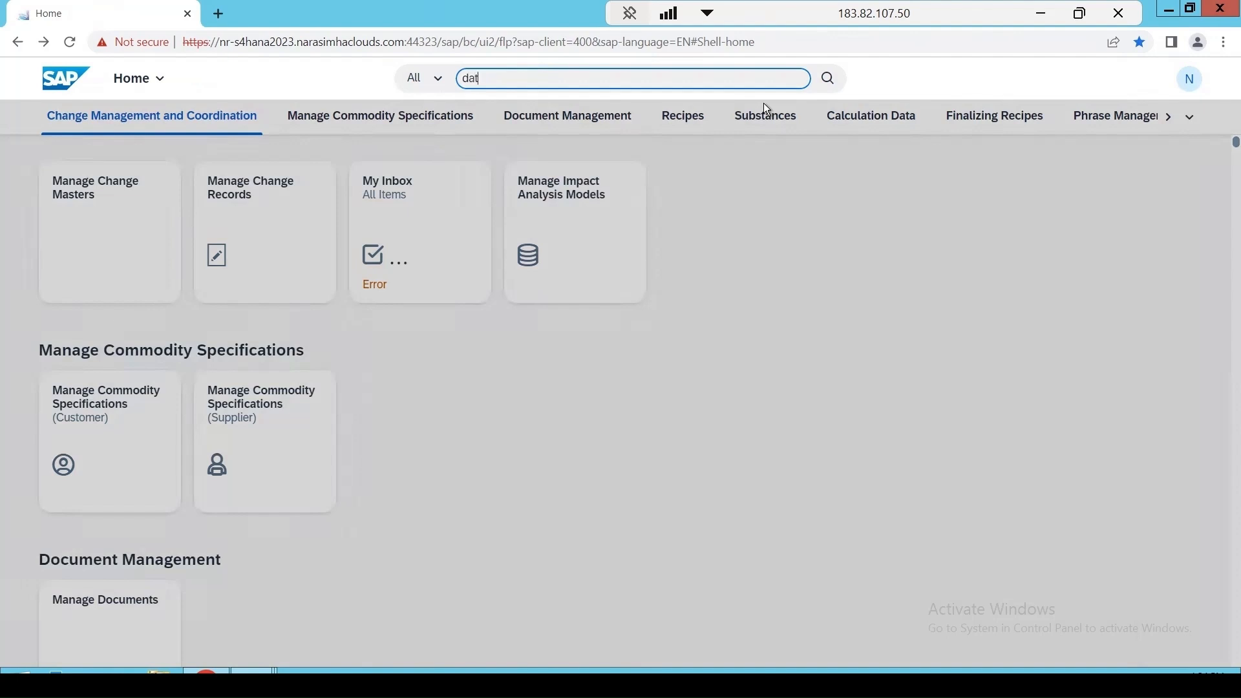
# Open the Migrate Your Data - Migration Cockpit app and start a new project that migrates data using staging tables
pyautogui.write('migration')
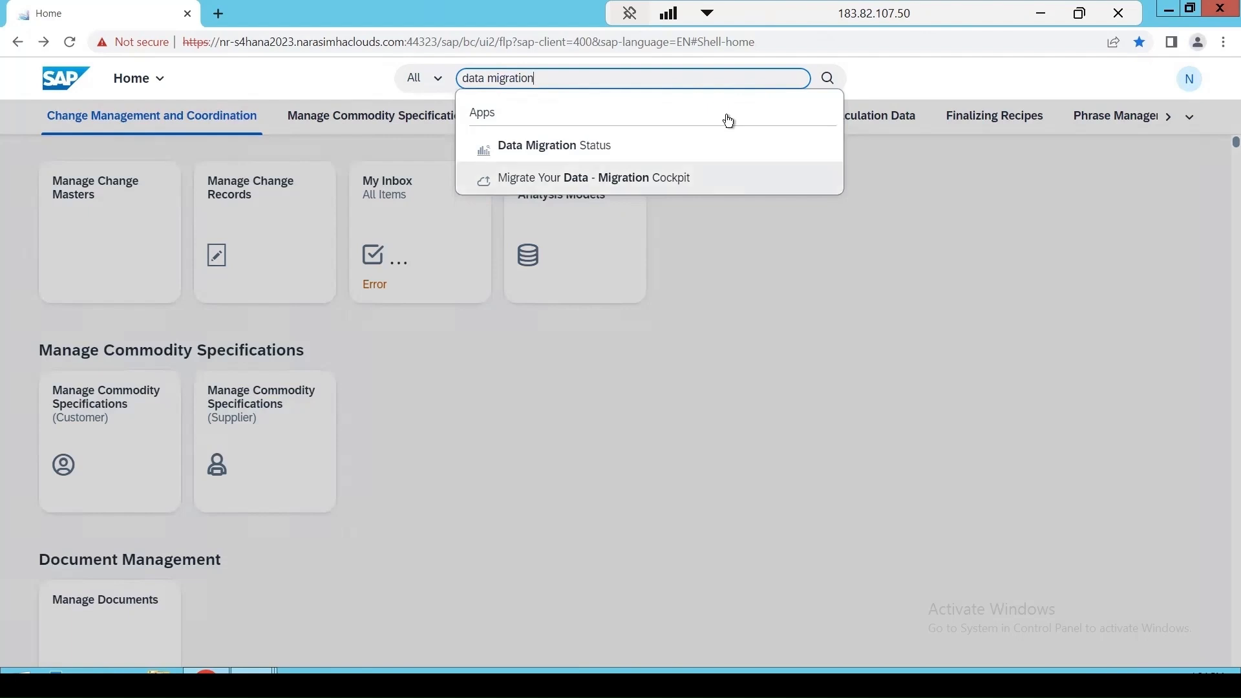
pyautogui.press('Return')
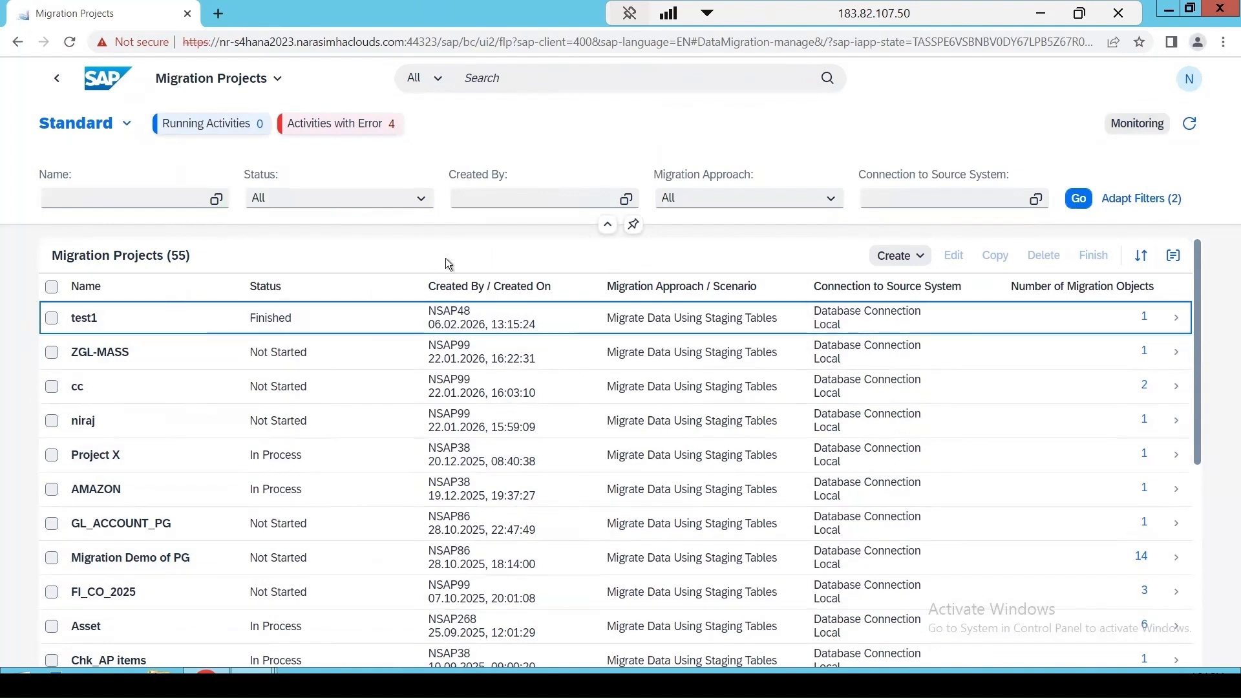
pyautogui.click(923, 257)
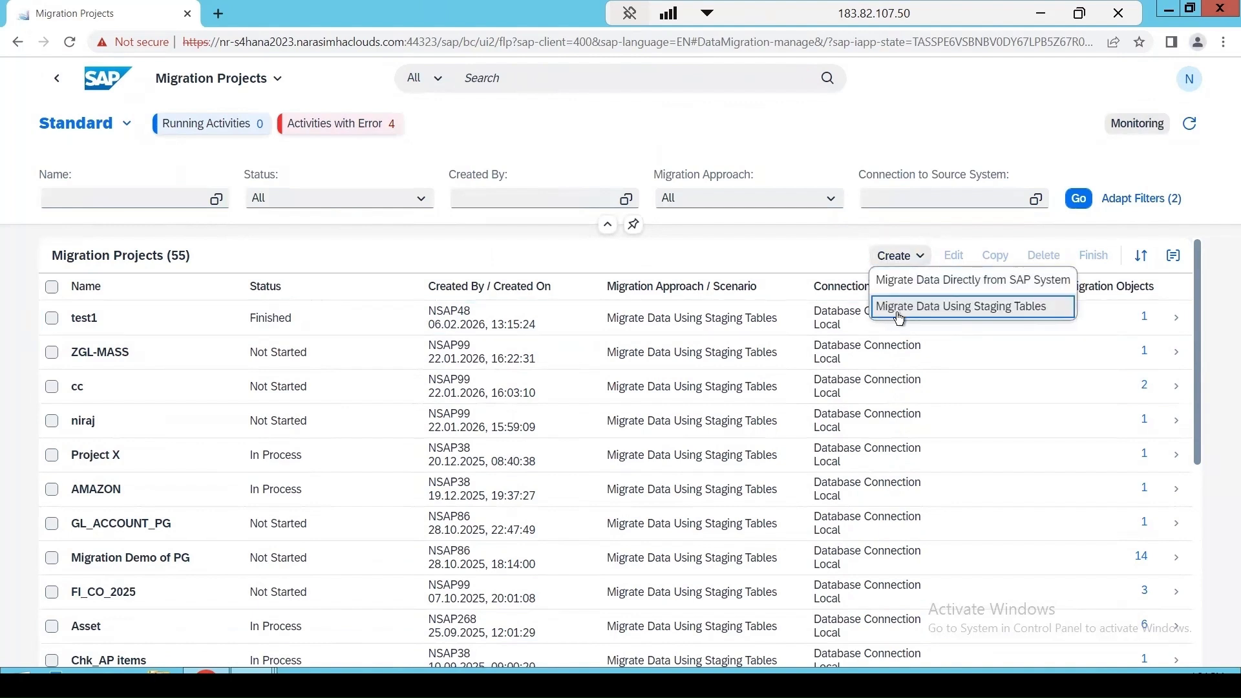
pyautogui.click(961, 308)
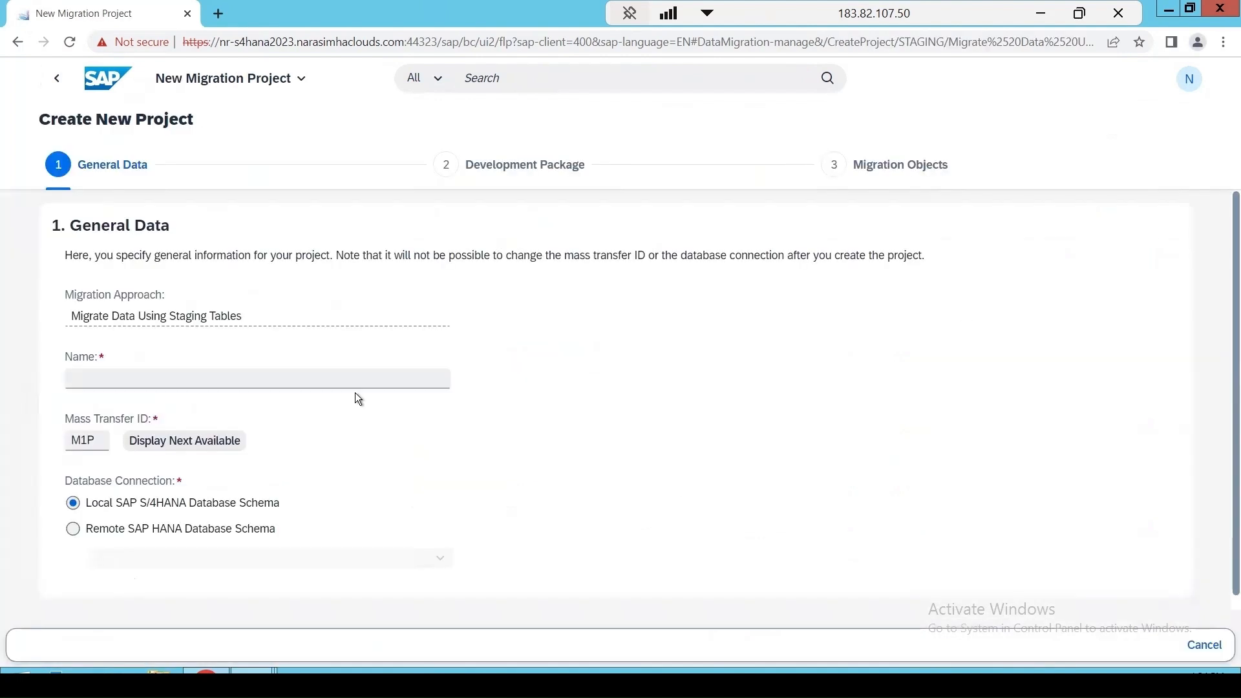
# Name the migration project zCodegroup and assign it to the local development package ($TMP)
pyautogui.write('Z')
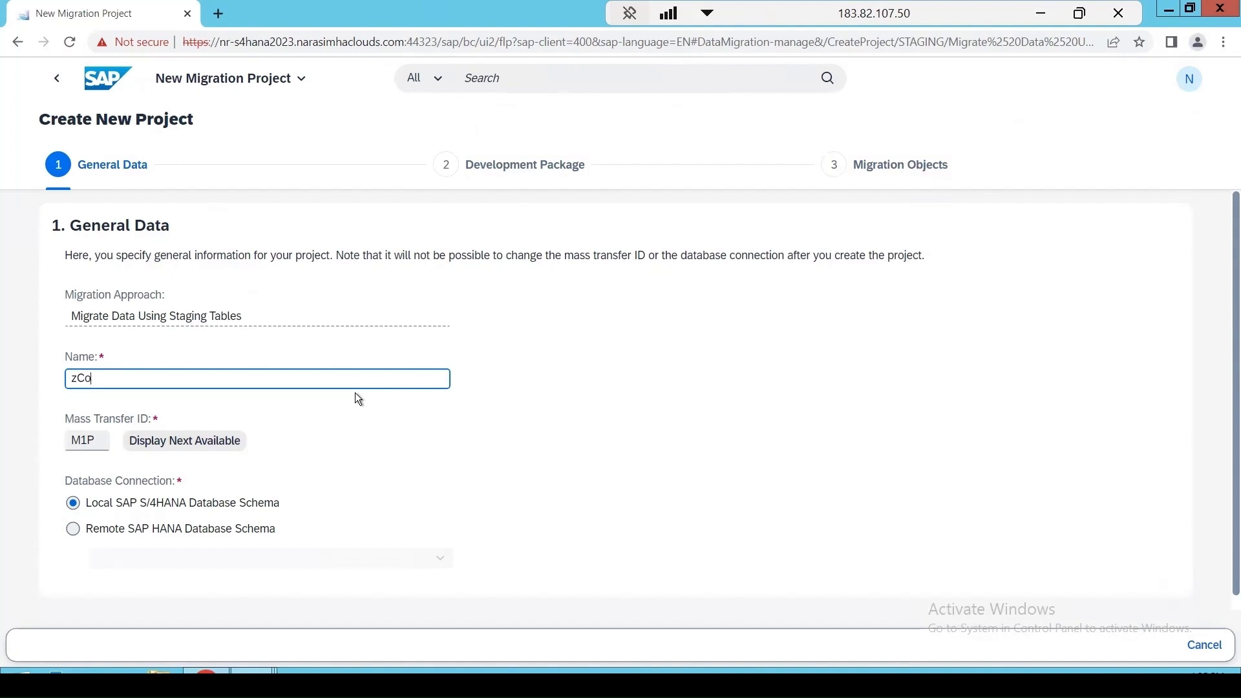
pyautogui.write('Codegroup')
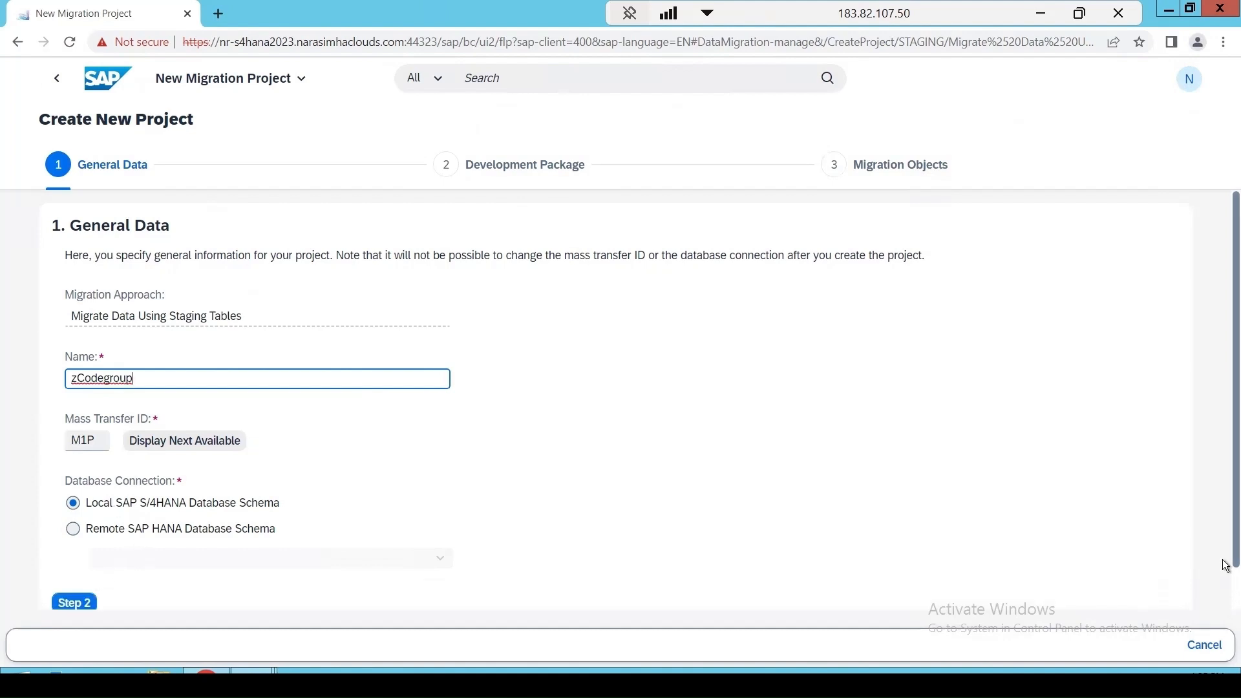
pyautogui.scroll(-1, 1226, 628)
pyautogui.click(75, 561)
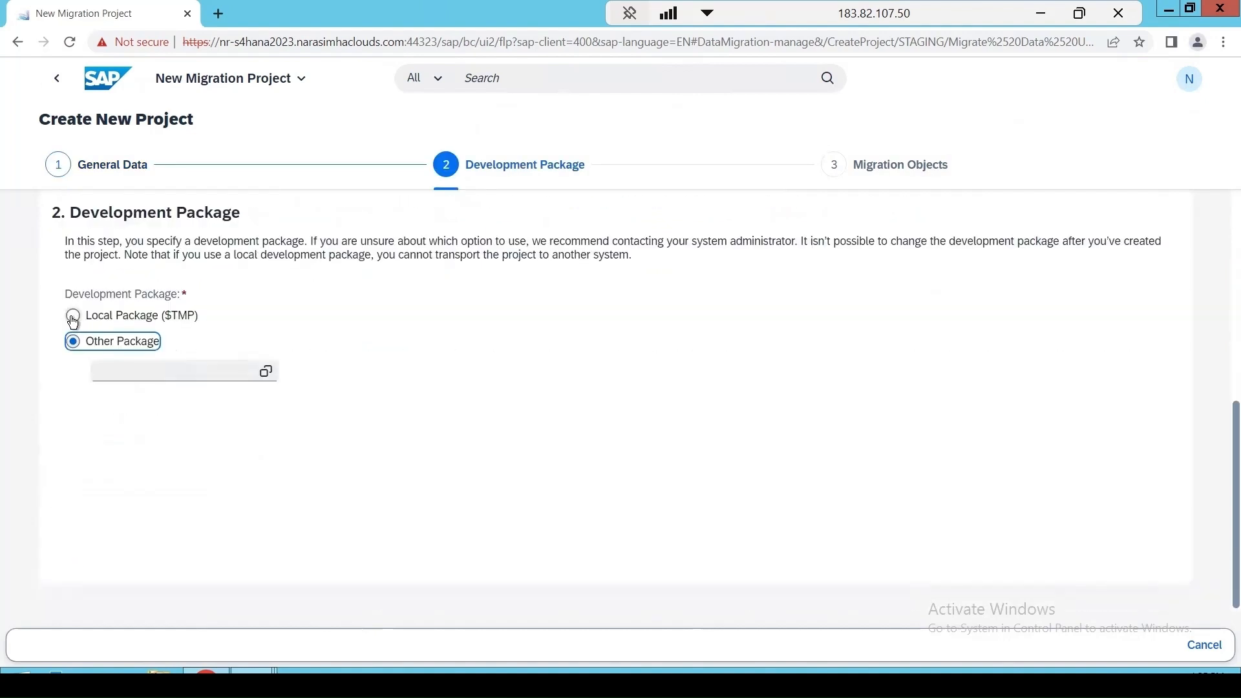
pyautogui.click(73, 315)
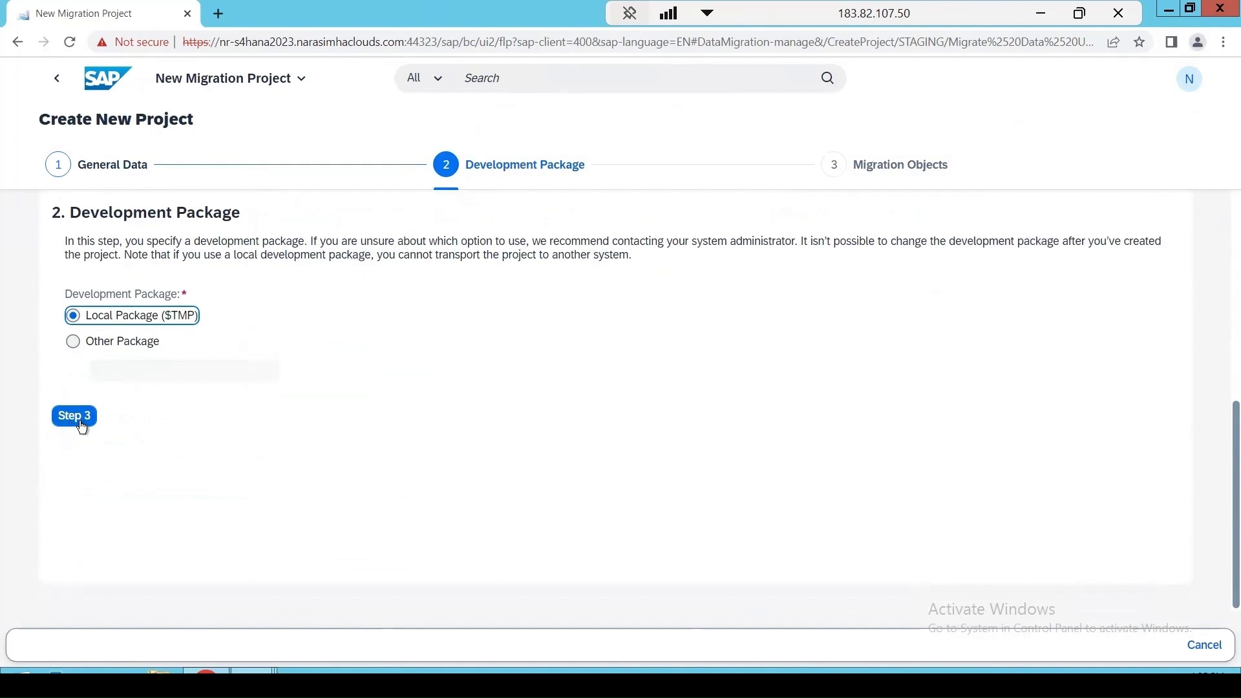
pyautogui.click(80, 424)
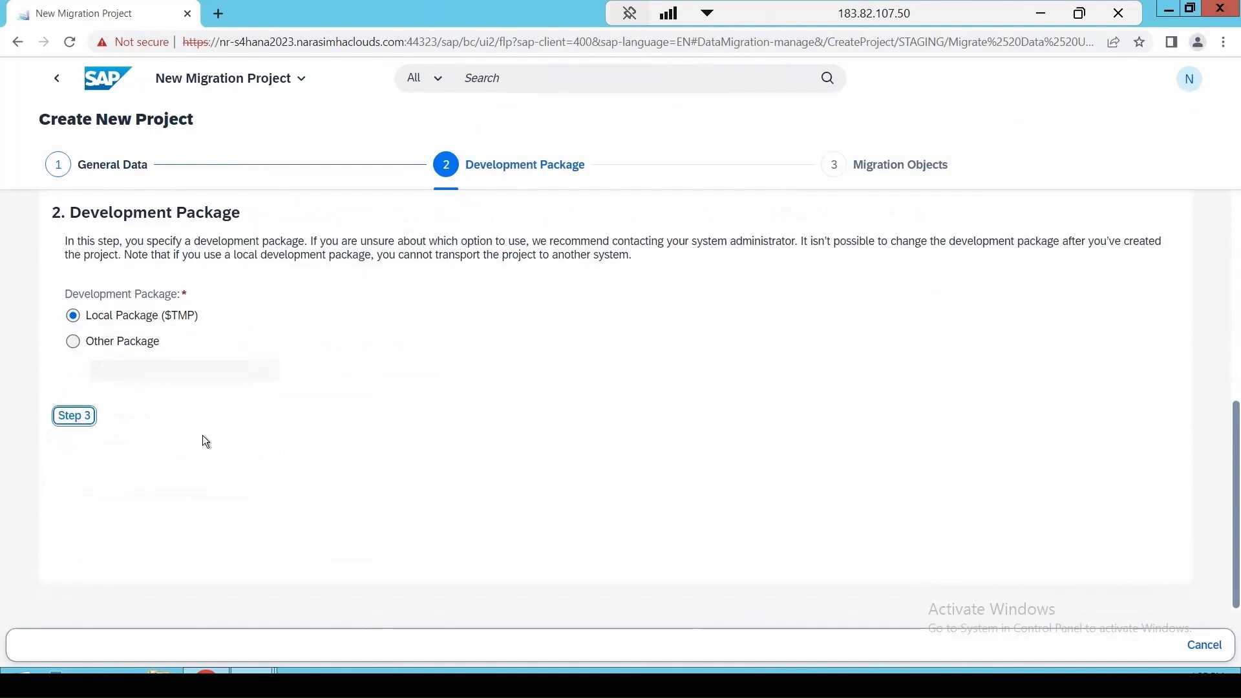
# Add QM/PM - Catalog code group/code to the project's selected migration objects
pyautogui.scroll(-5, 205, 420)
pyautogui.scroll(-15, 206, 420)
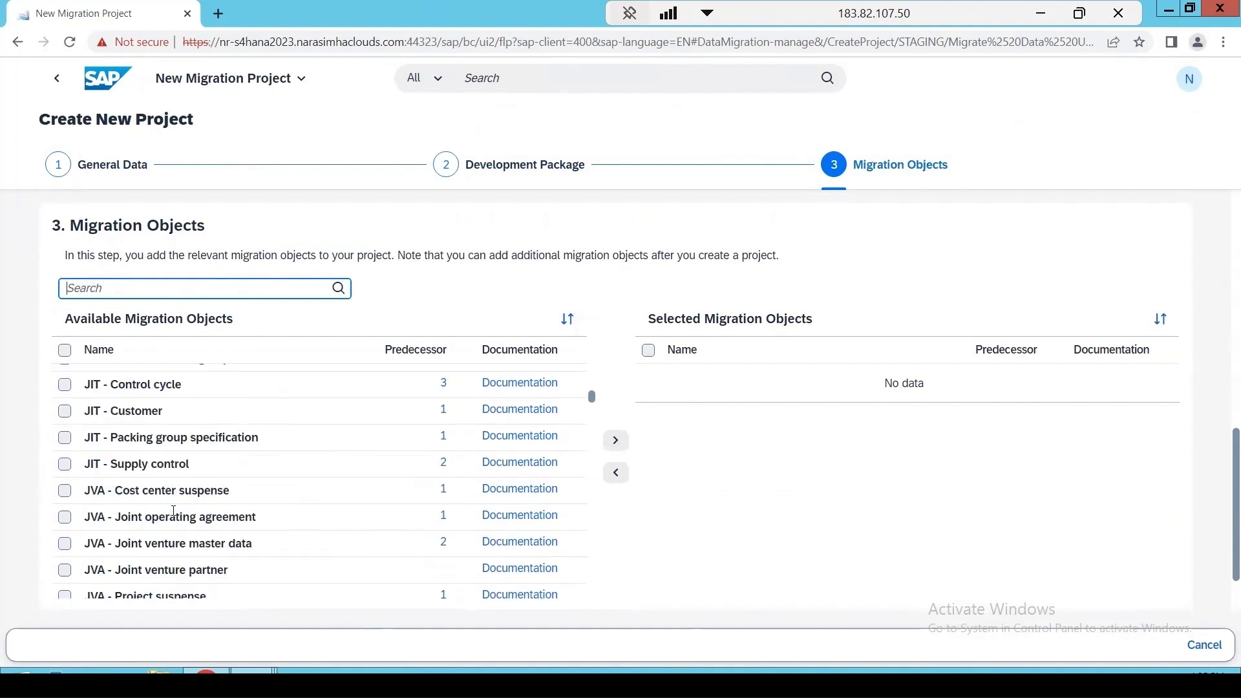
pyautogui.scroll(-10, 187, 427)
pyautogui.scroll(-10, 174, 432)
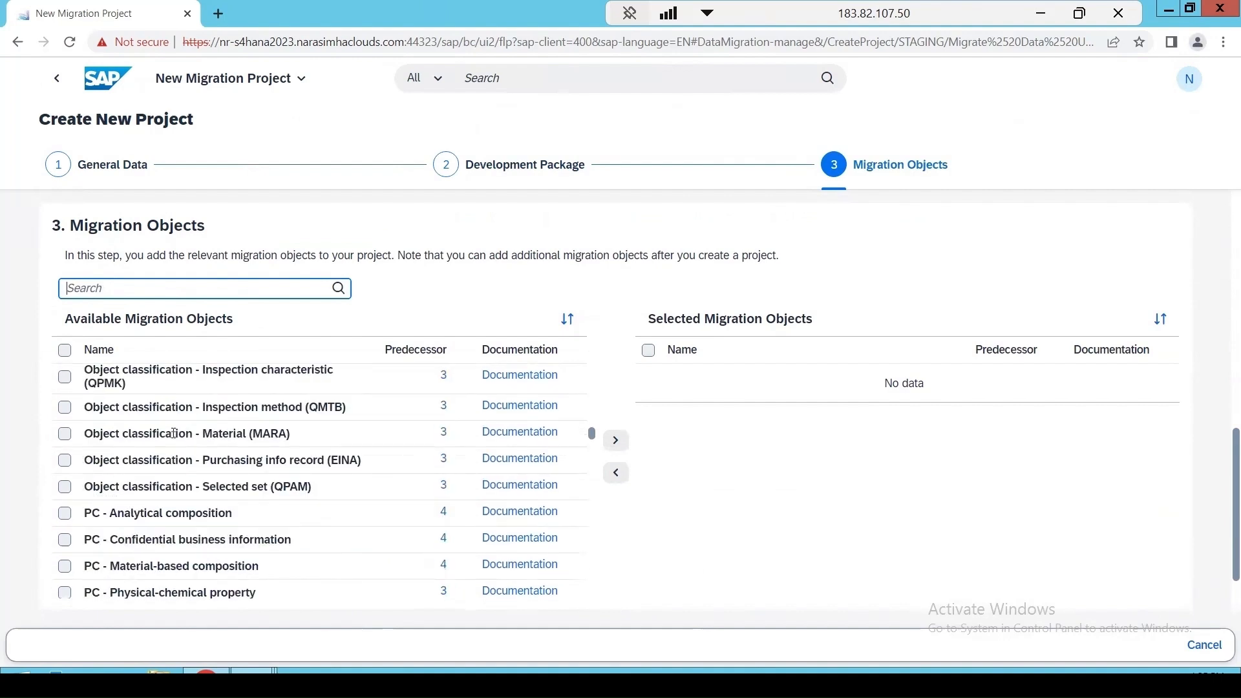
pyautogui.scroll(-6, 136, 533)
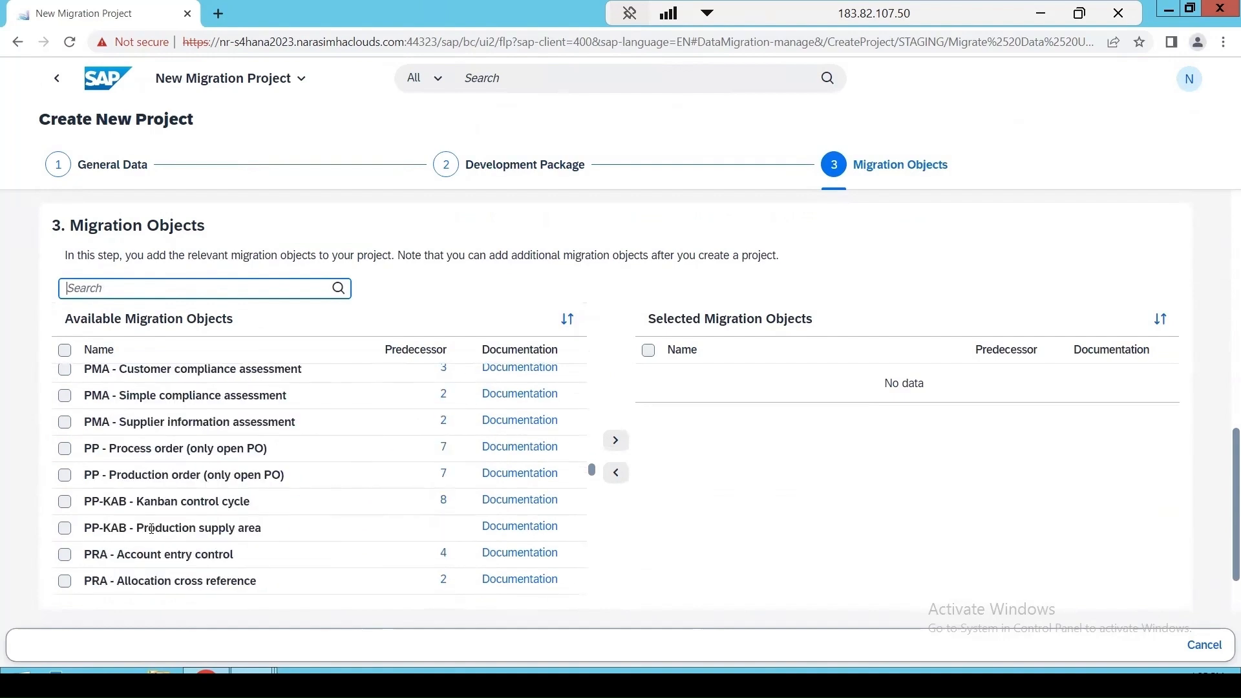
pyautogui.scroll(-10, 158, 522)
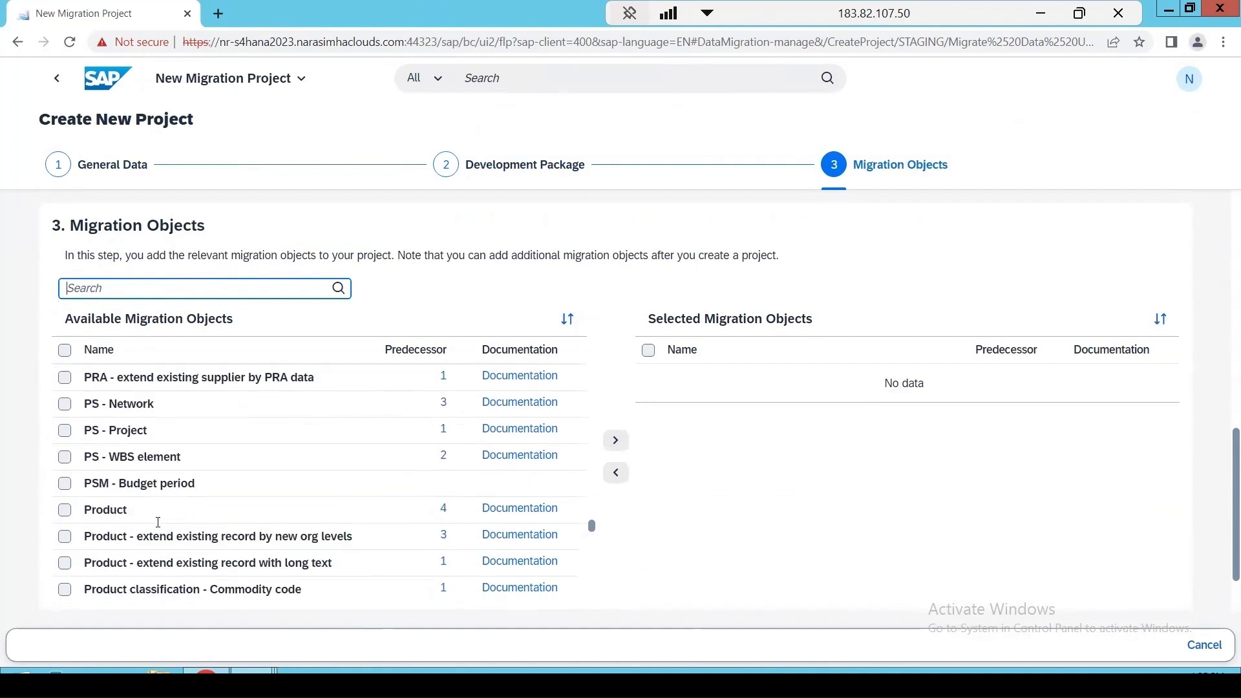
pyautogui.scroll(3, 158, 523)
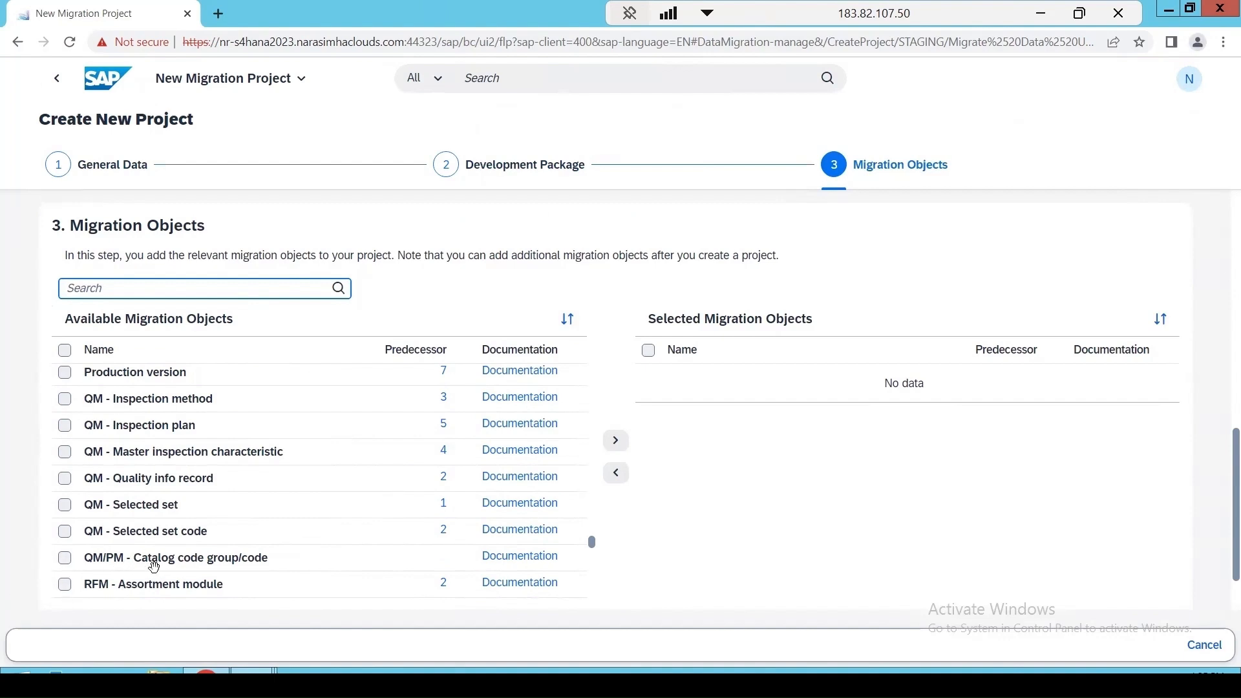
pyautogui.click(64, 559)
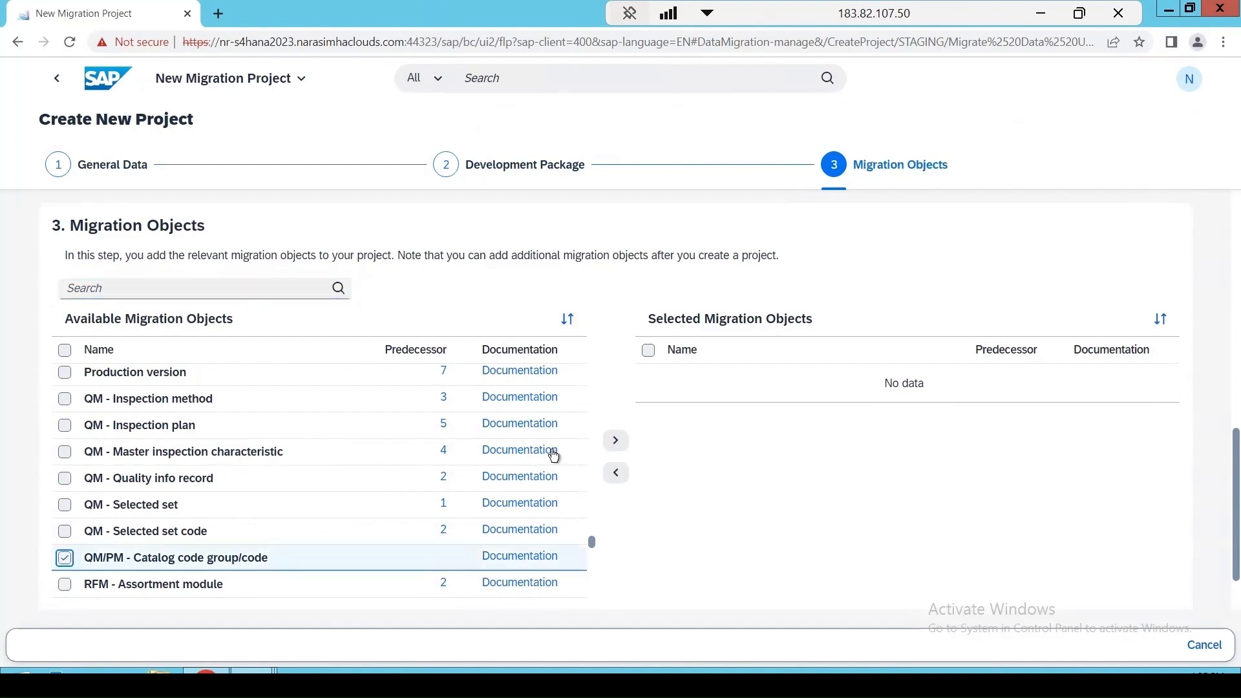
pyautogui.click(615, 439)
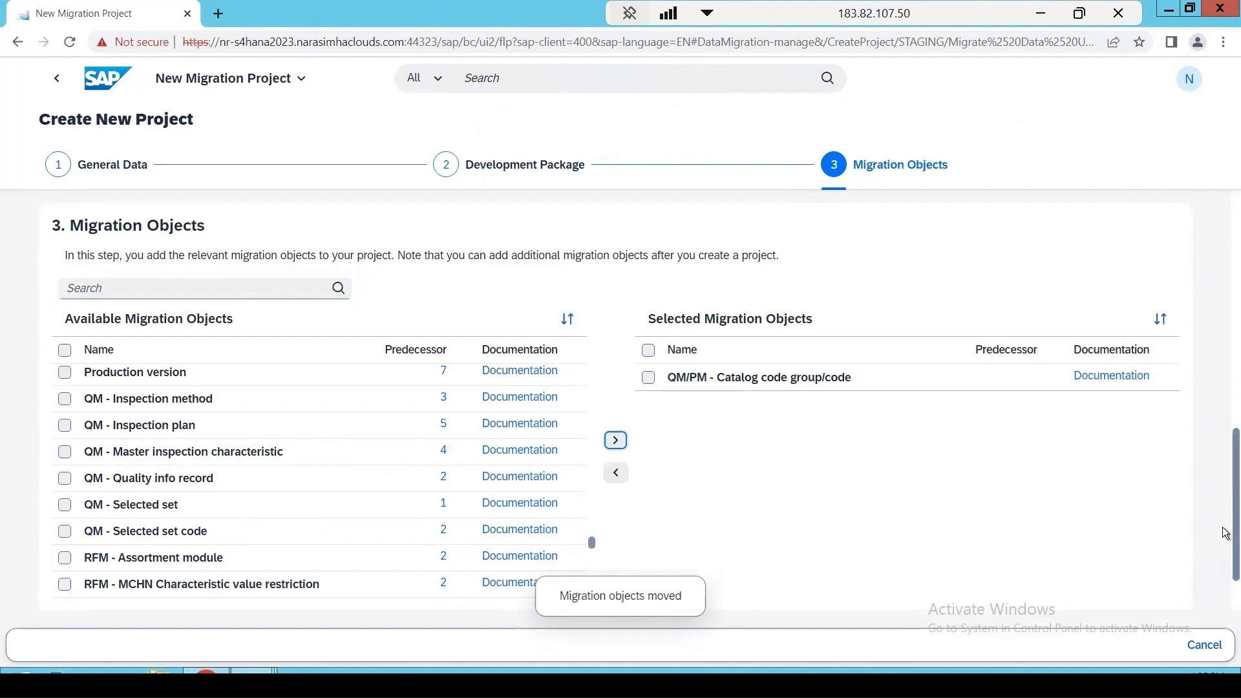
# Proceed to the project review, create the project, and open zCodegroup from the list of migration projects
pyautogui.scroll(-2, 1233, 512)
pyautogui.click(78, 560)
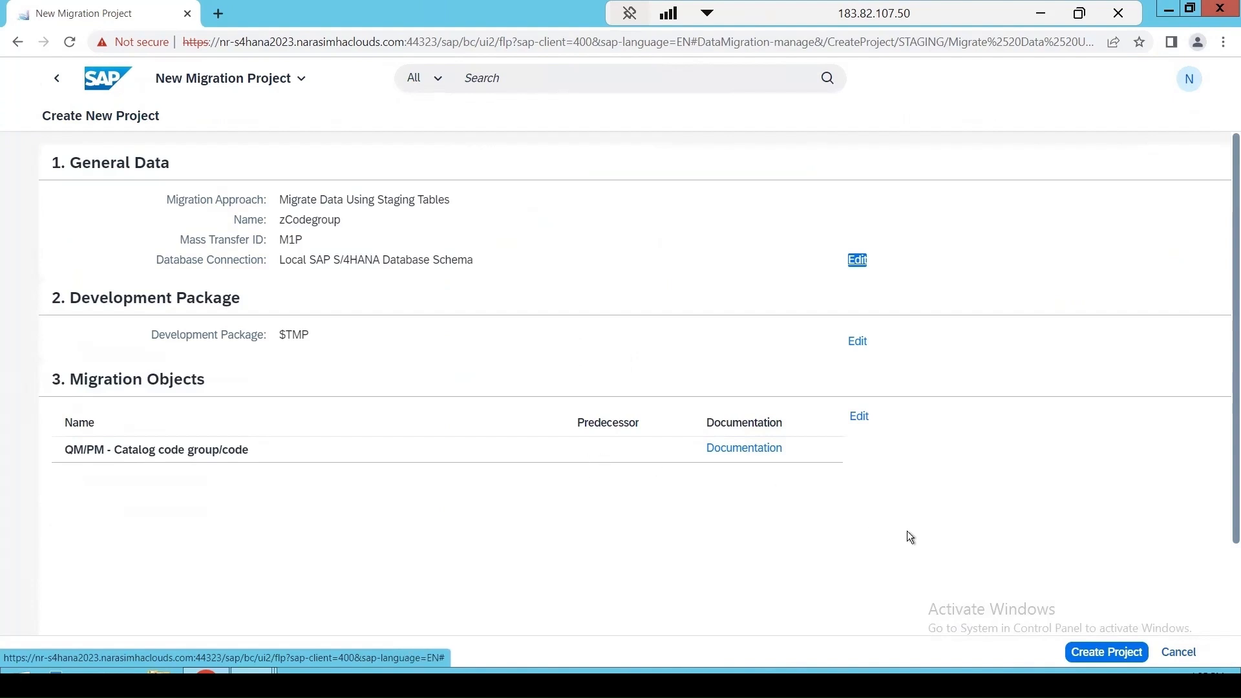
pyautogui.click(1084, 653)
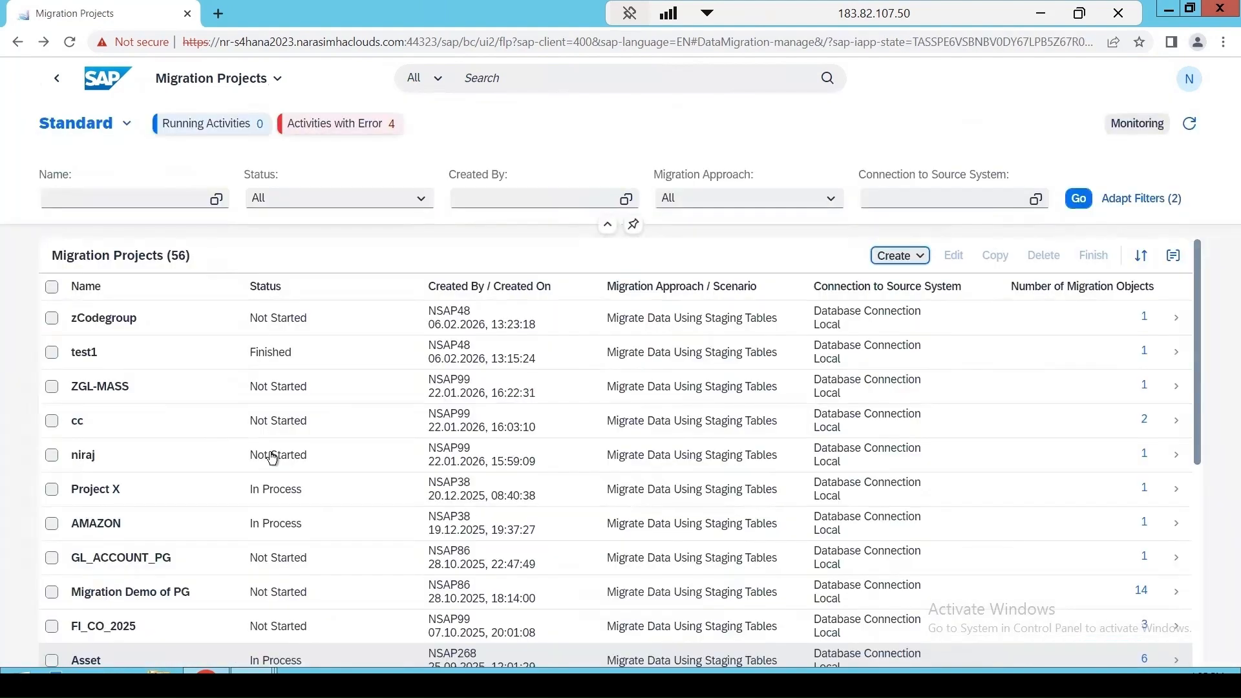
pyautogui.click(51, 317)
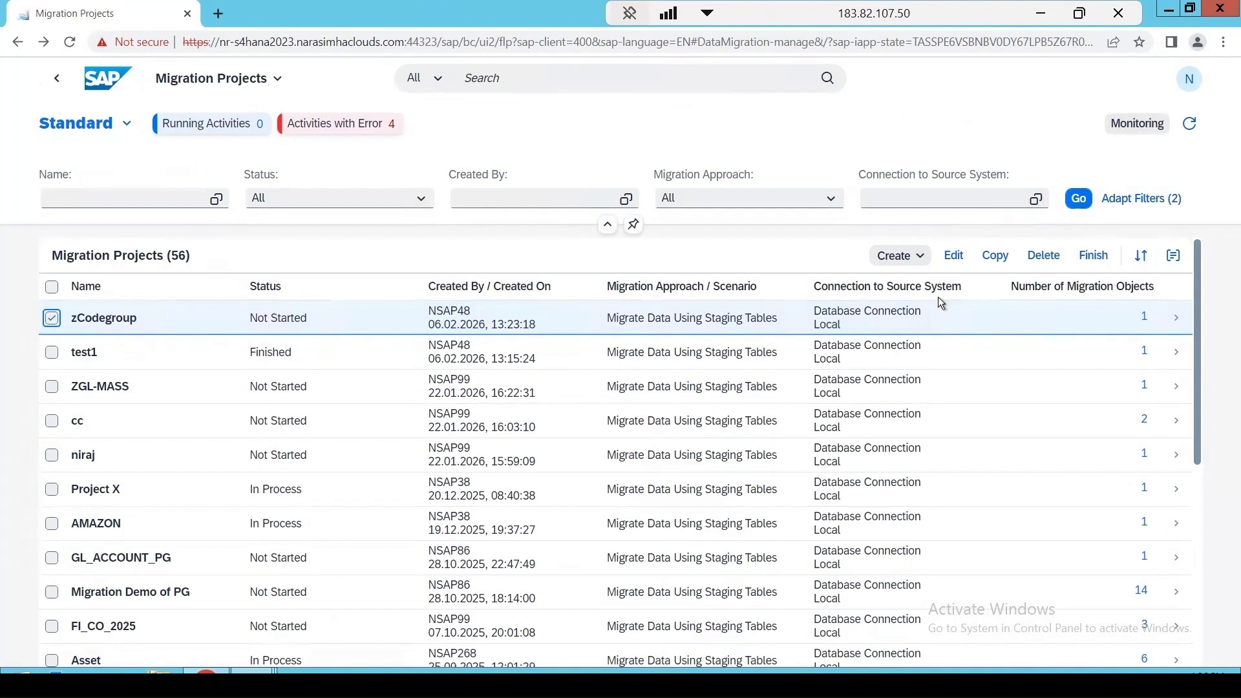
pyautogui.click(840, 316)
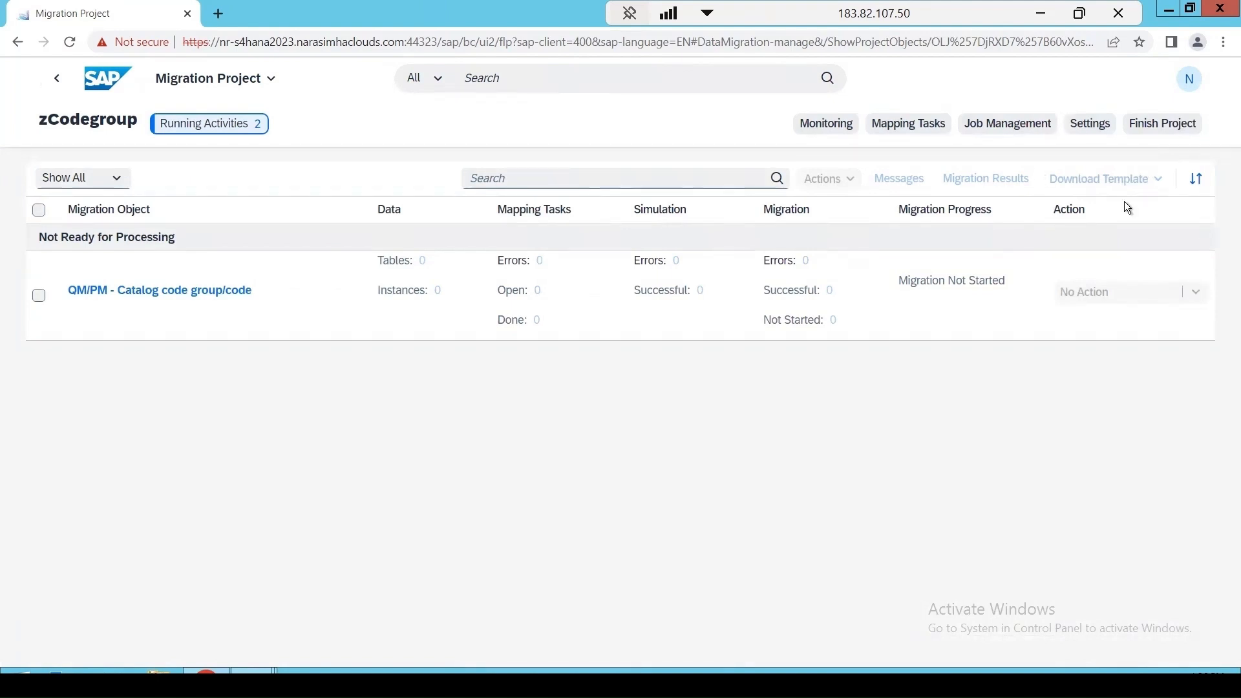
# Download the migration template for the QM/PM - Catalog code group/code object as an XML file
pyautogui.click(39, 295)
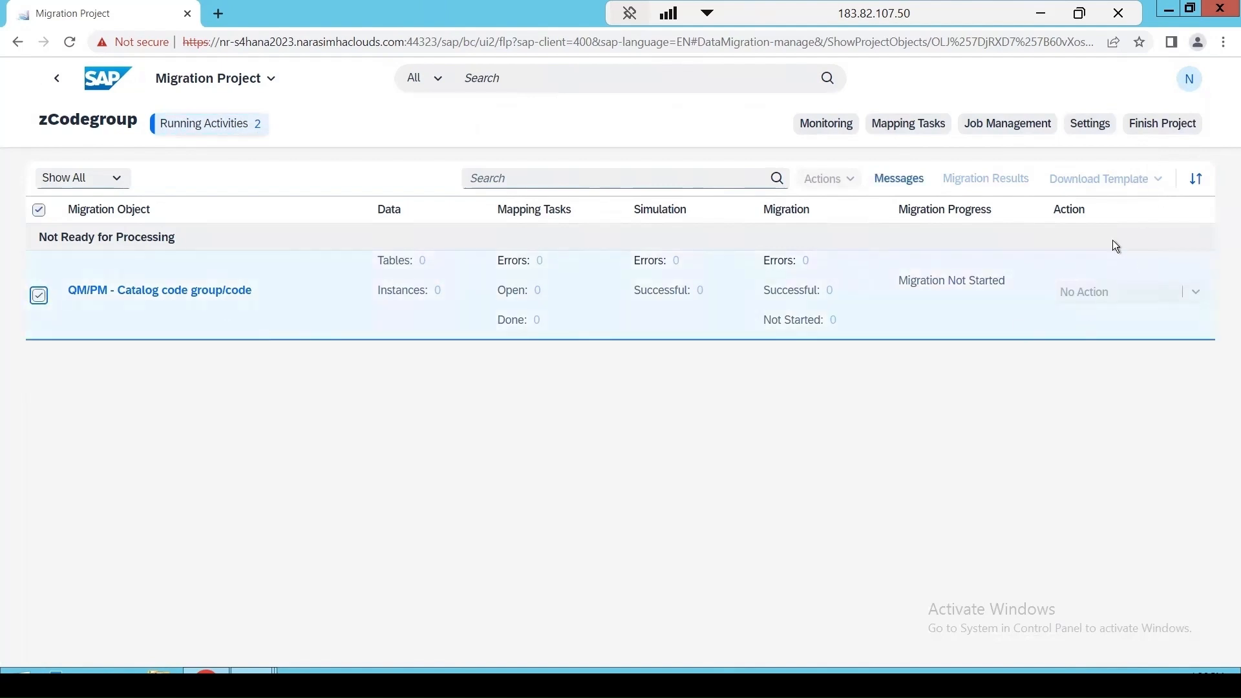
pyautogui.click(1113, 265)
pyautogui.moveTo(1113, 298)
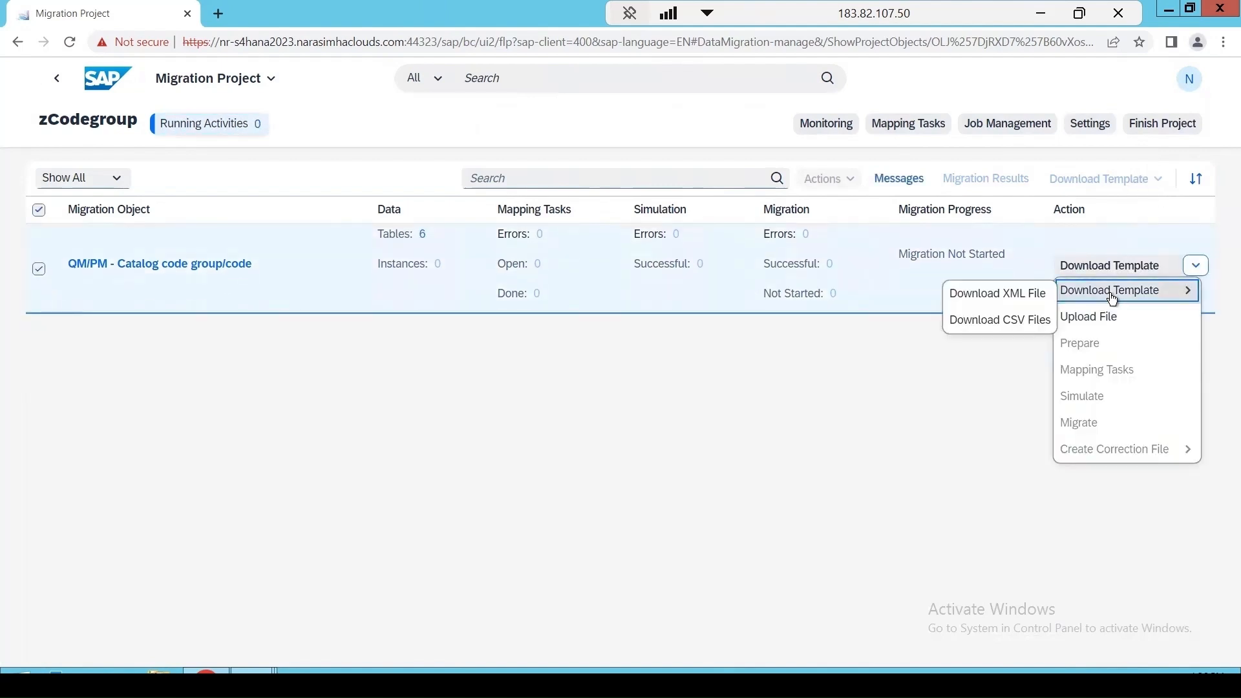
pyautogui.click(1005, 382)
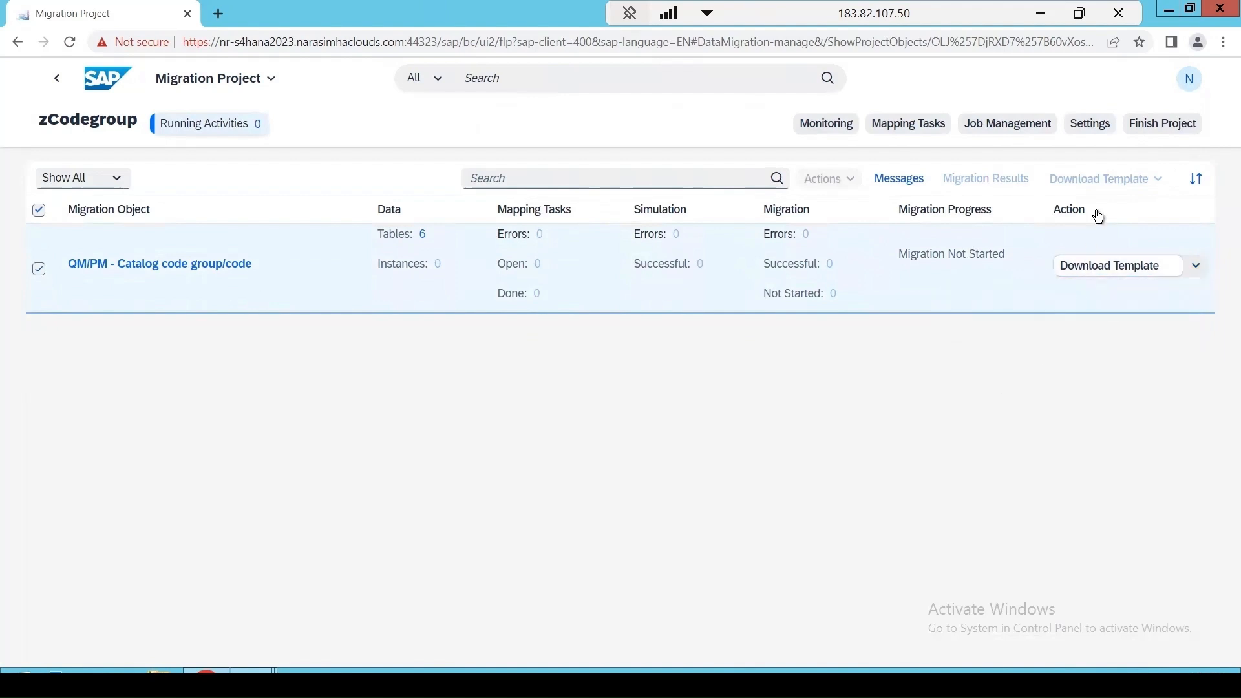
pyautogui.click(1079, 270)
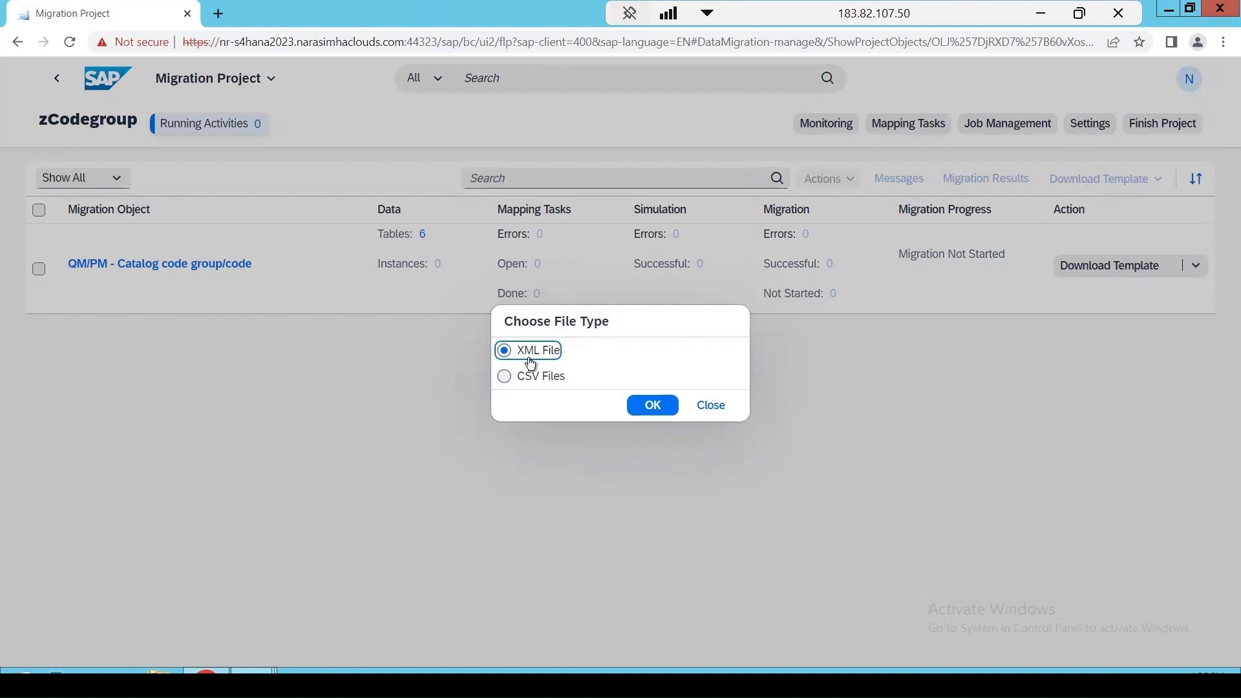
pyautogui.click(651, 409)
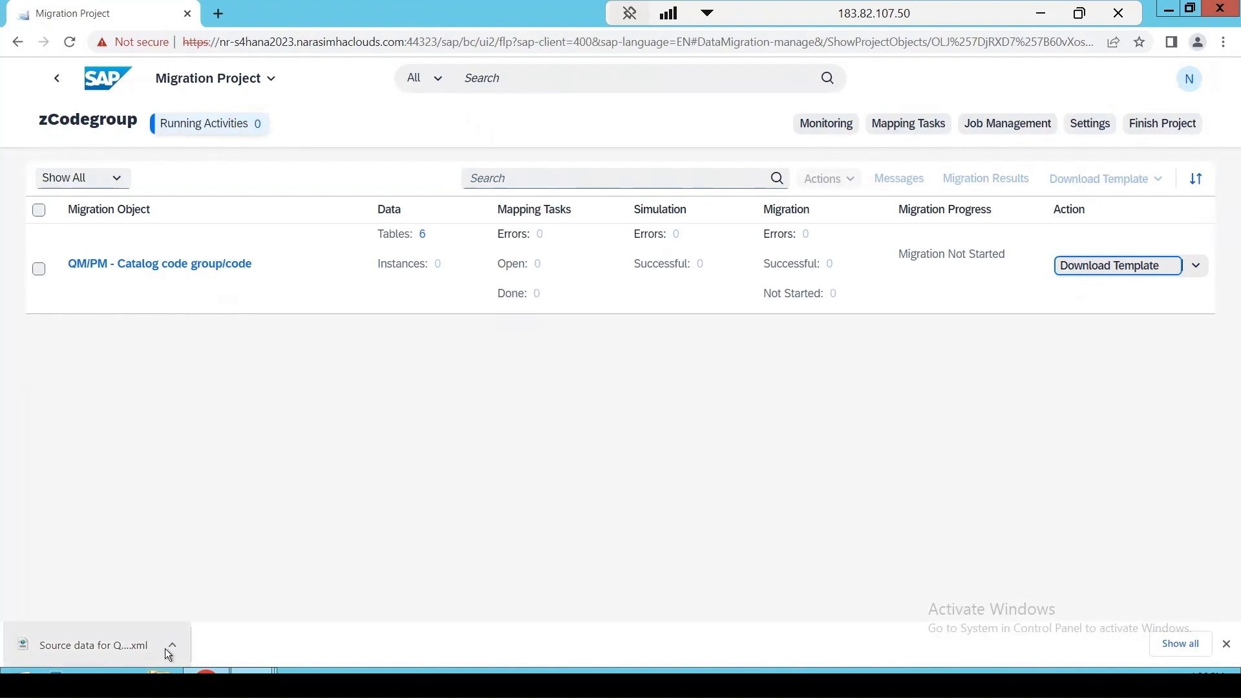
# Open the downloaded XML template in Excel, dismiss the Office activation wizard, and enable editing of the workbook
pyautogui.click(172, 646)
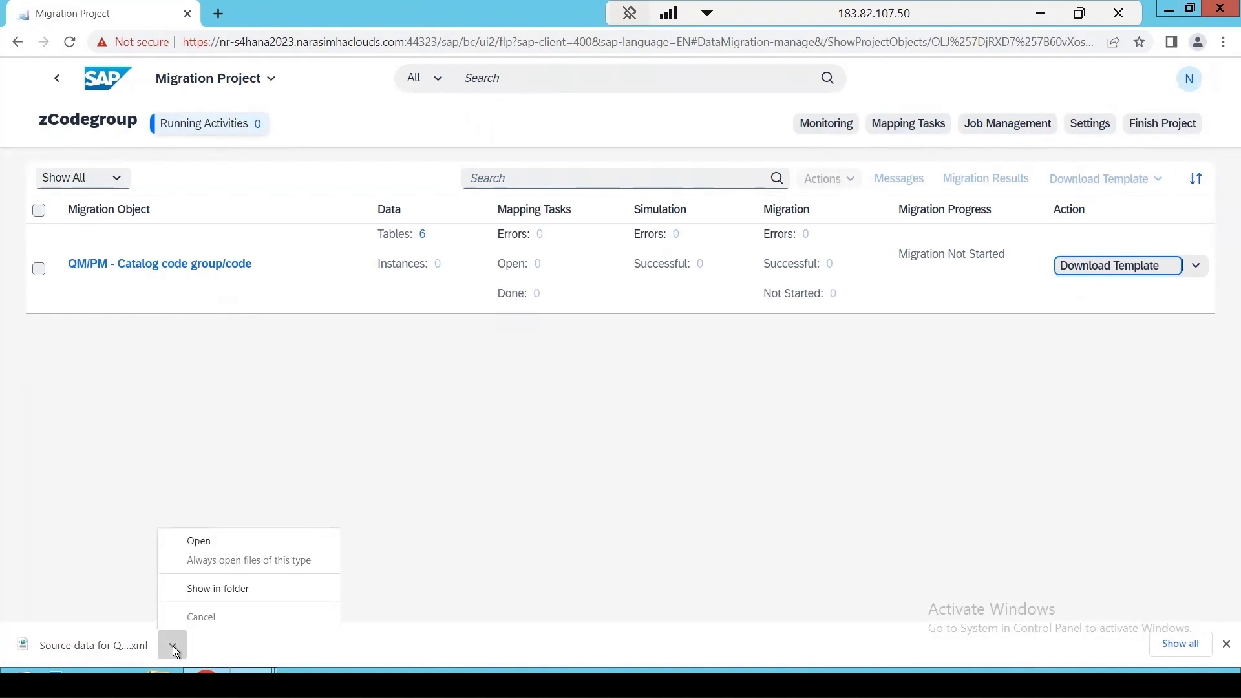
pyautogui.click(196, 549)
pyautogui.doubleClick(432, 45)
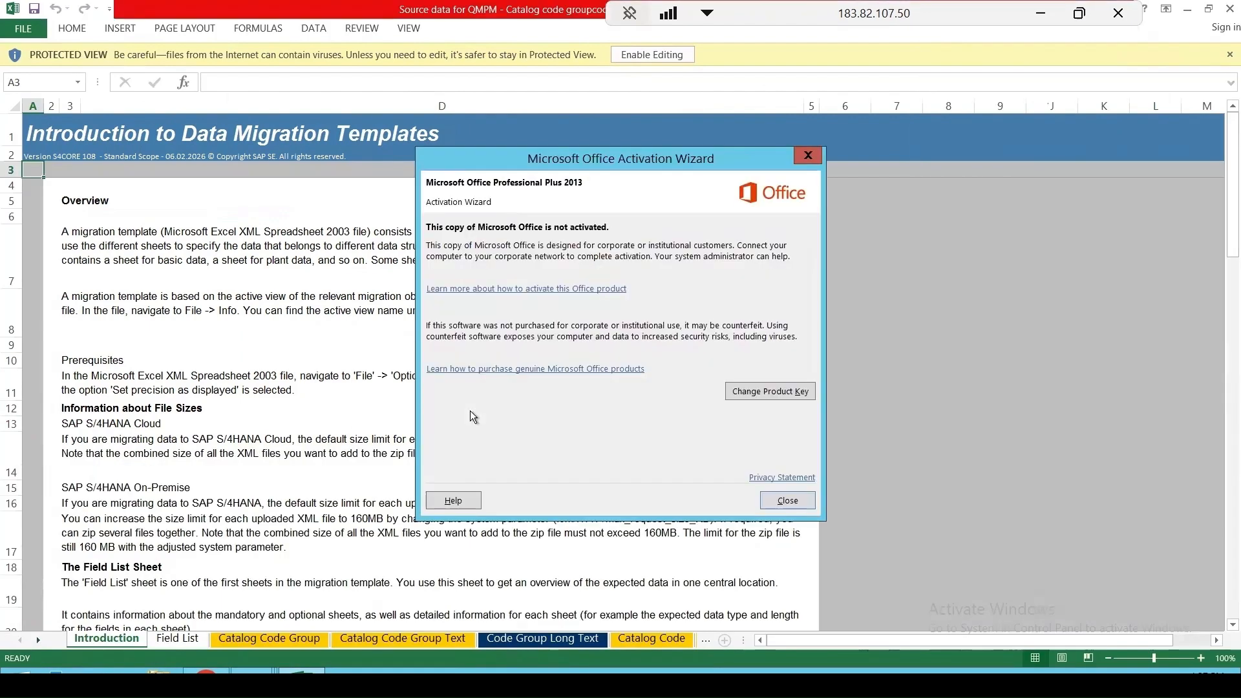
pyautogui.press('Escape')
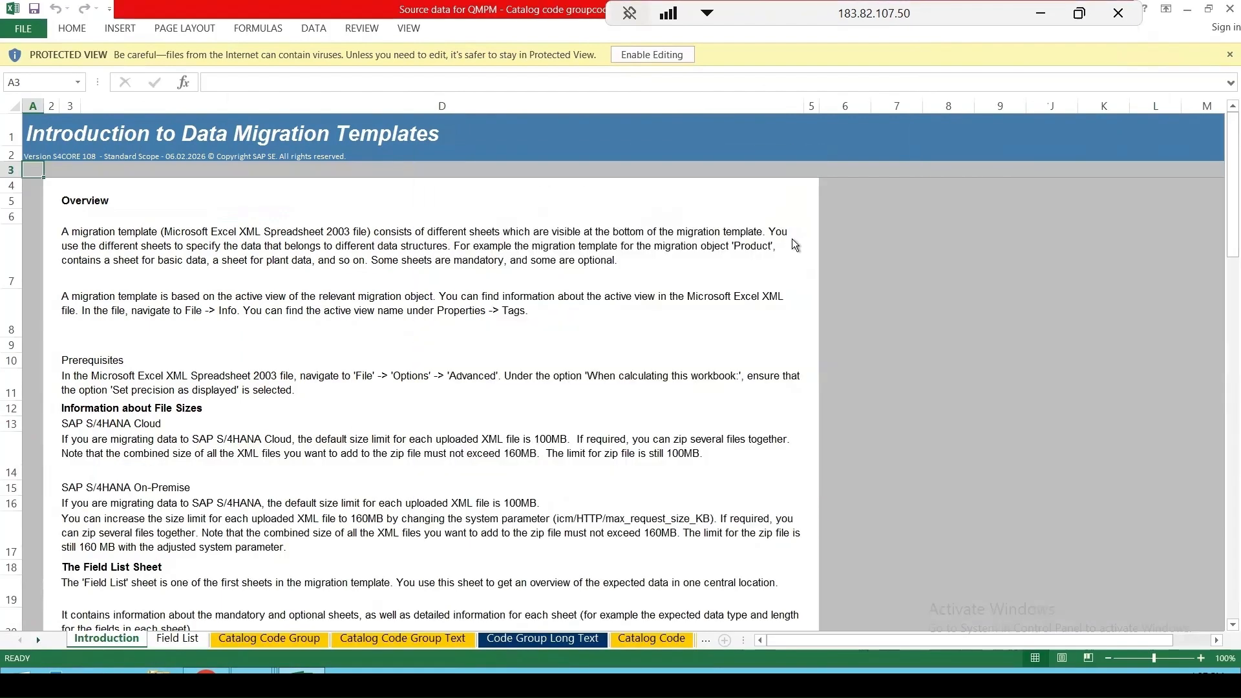
pyautogui.click(648, 56)
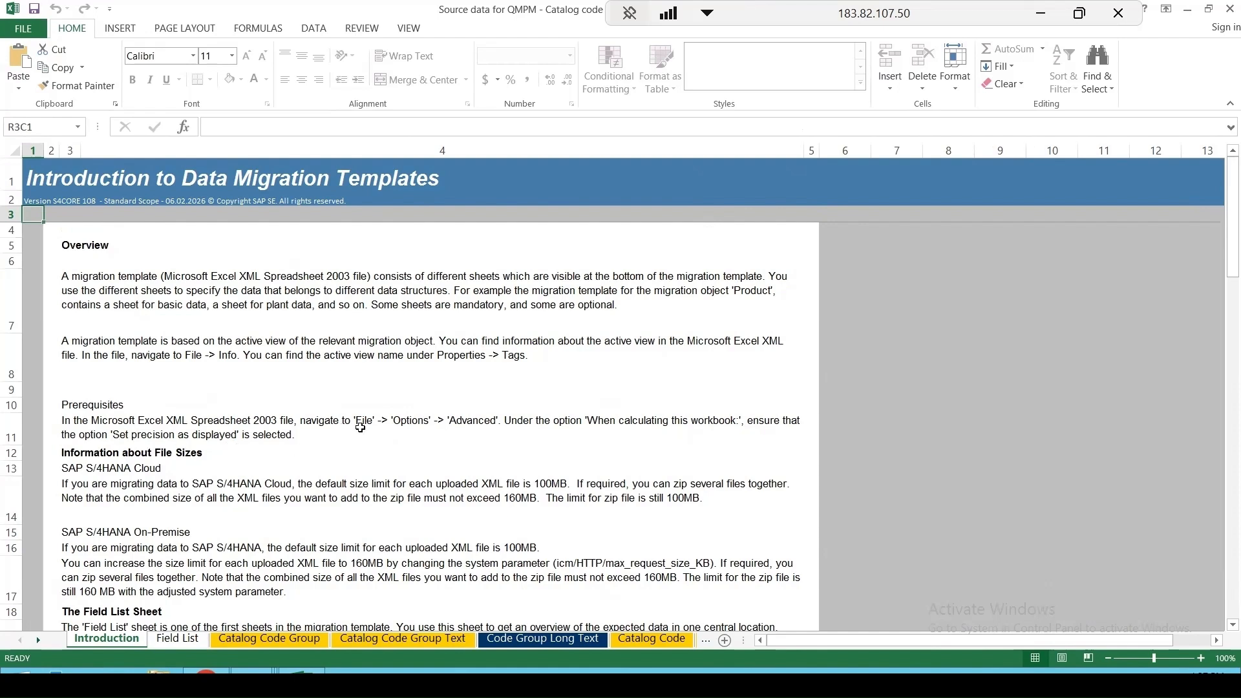
# Enable the 'Set precision as displayed' calculation option for this workbook and accept the accuracy warning
pyautogui.click(21, 33)
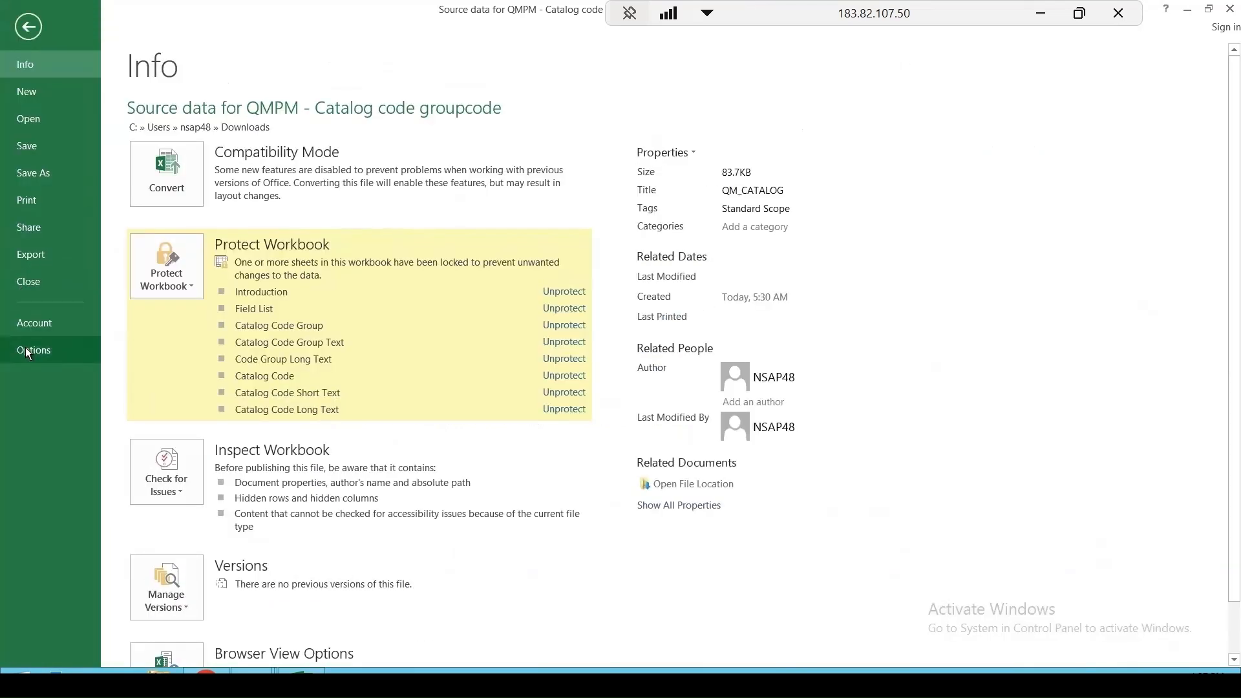
pyautogui.click(44, 350)
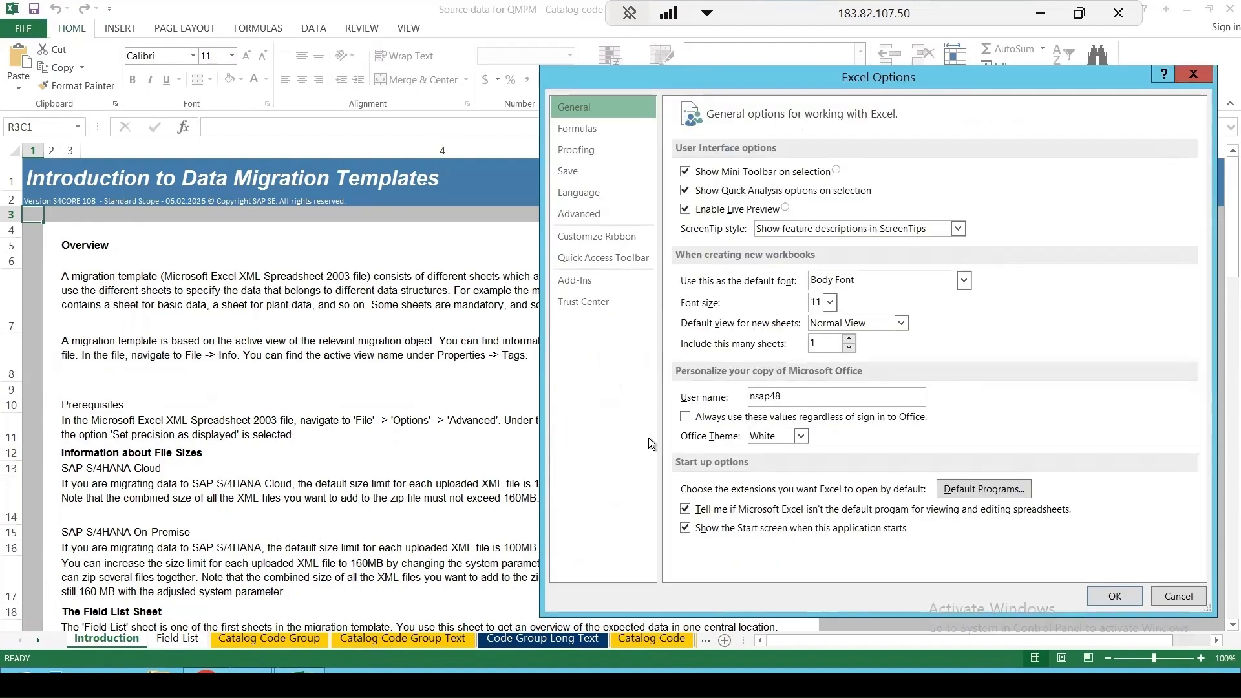
pyautogui.click(572, 218)
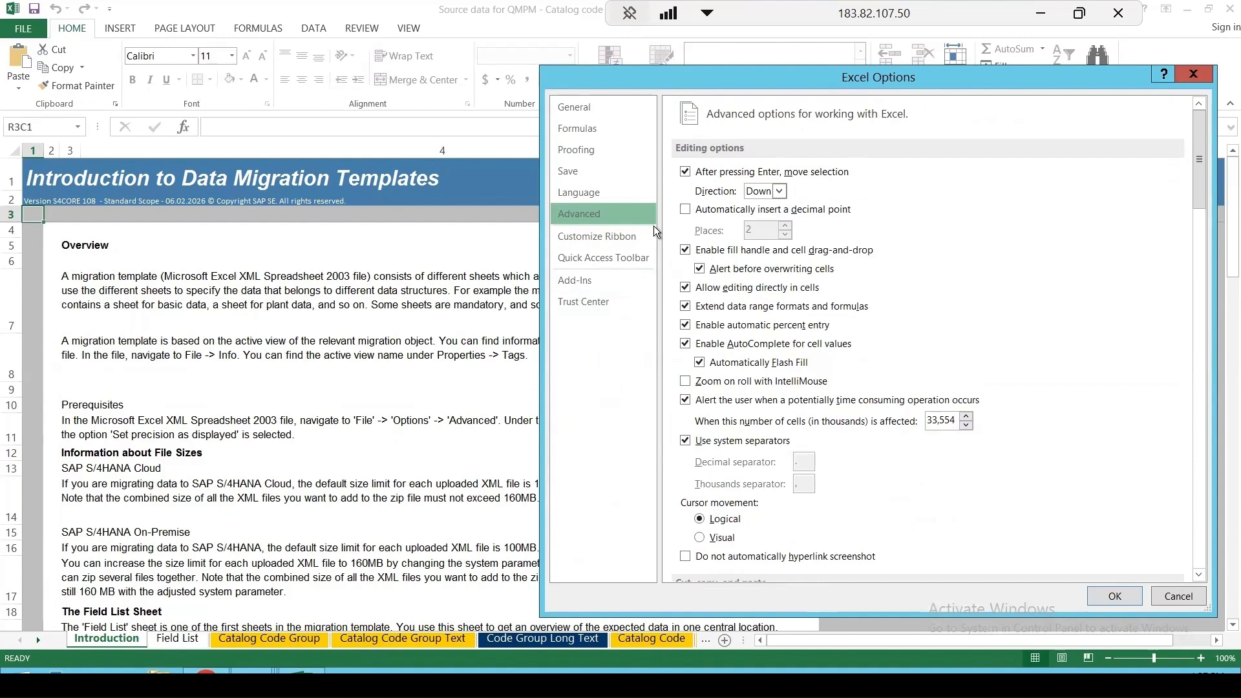
pyautogui.moveTo(780, 71); pyautogui.dragTo(874, 95)
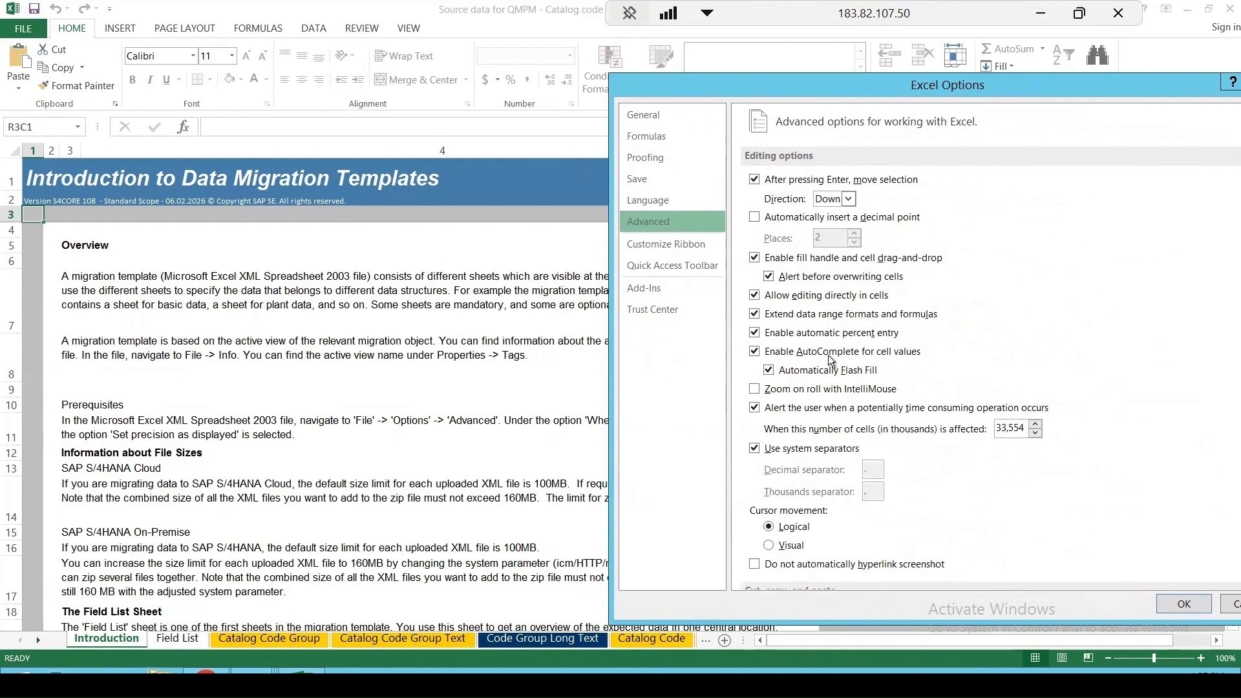
pyautogui.scroll(-15, 837, 335)
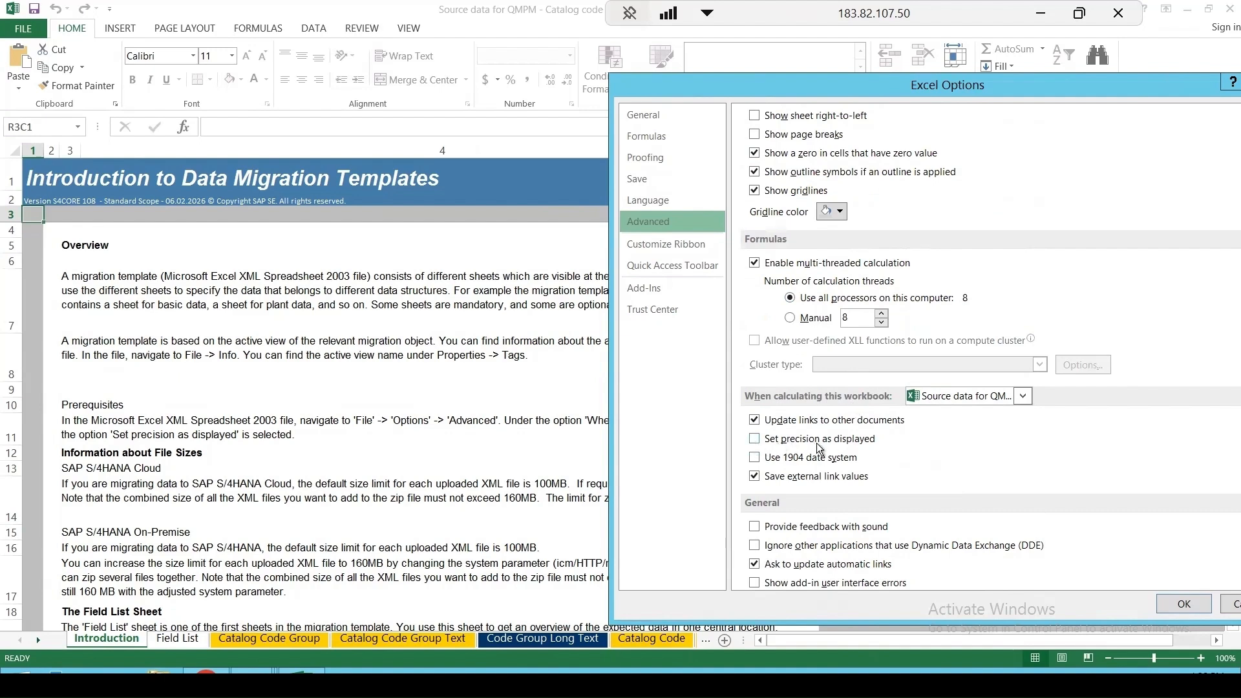
pyautogui.click(754, 439)
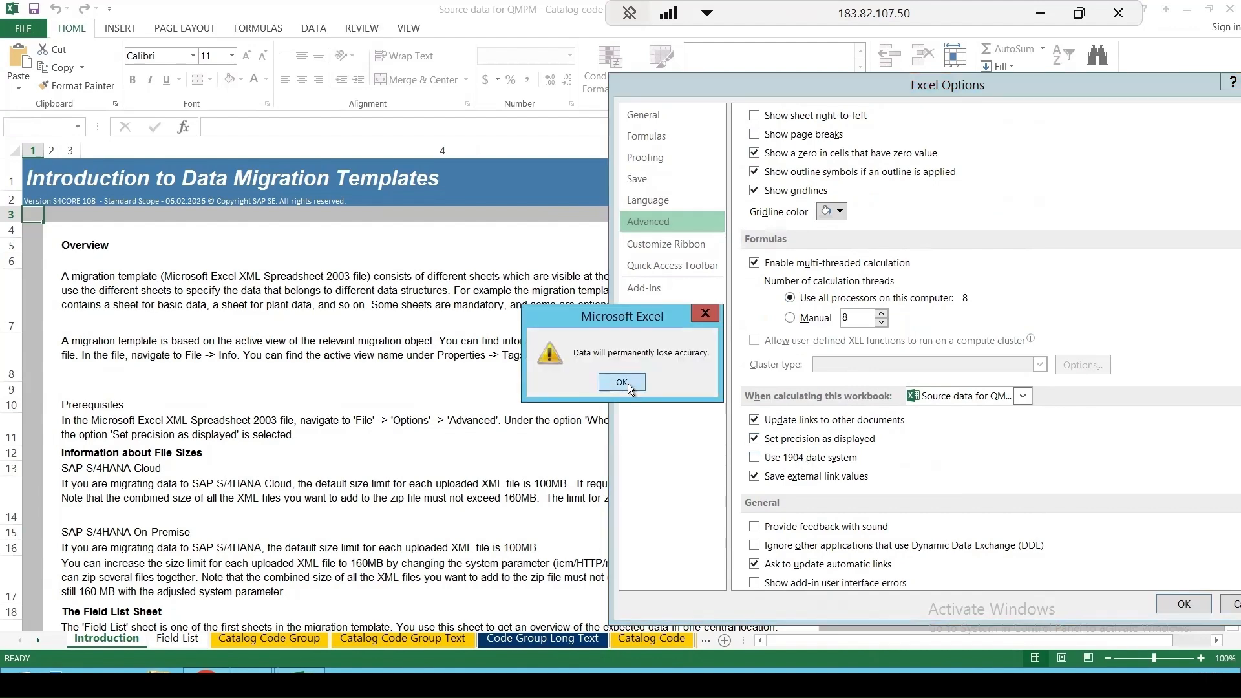
pyautogui.click(627, 383)
pyautogui.moveTo(819, 88); pyautogui.dragTo(683, 85)
pyautogui.click(1046, 602)
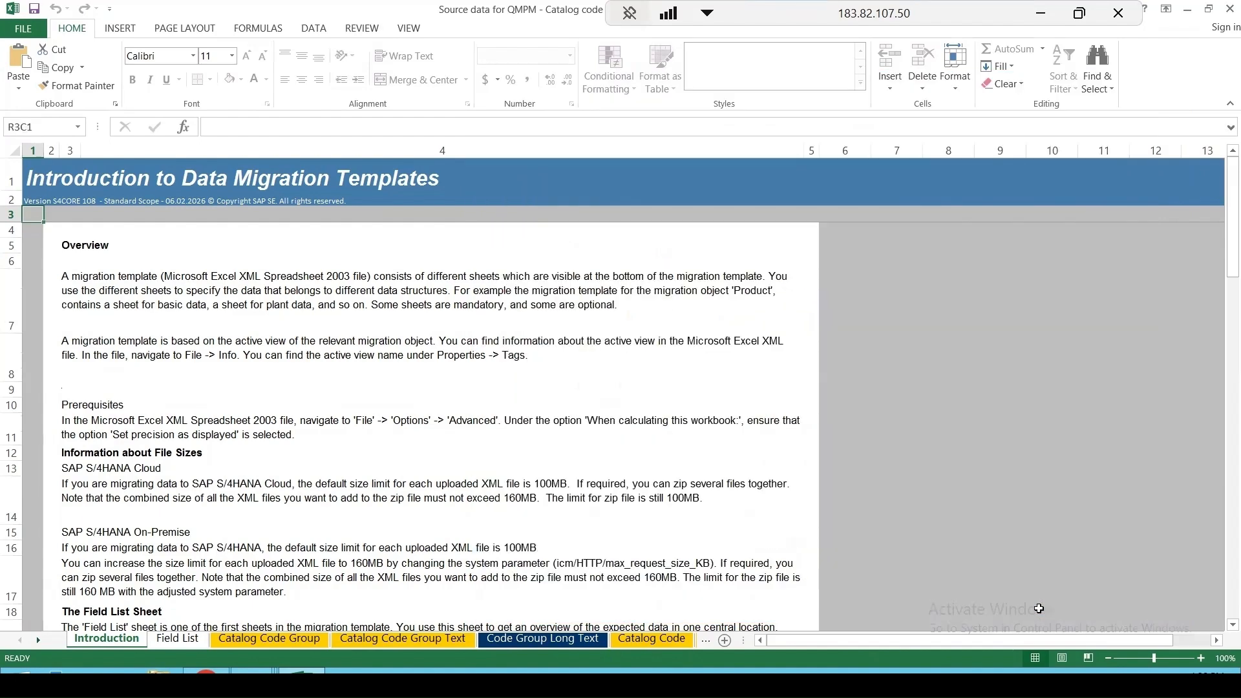
# Read through the Introduction sheet's guidance and unhide technical rows 4 to 6 on the Catalog Code Group sheet
pyautogui.scroll(-15, 217, 229)
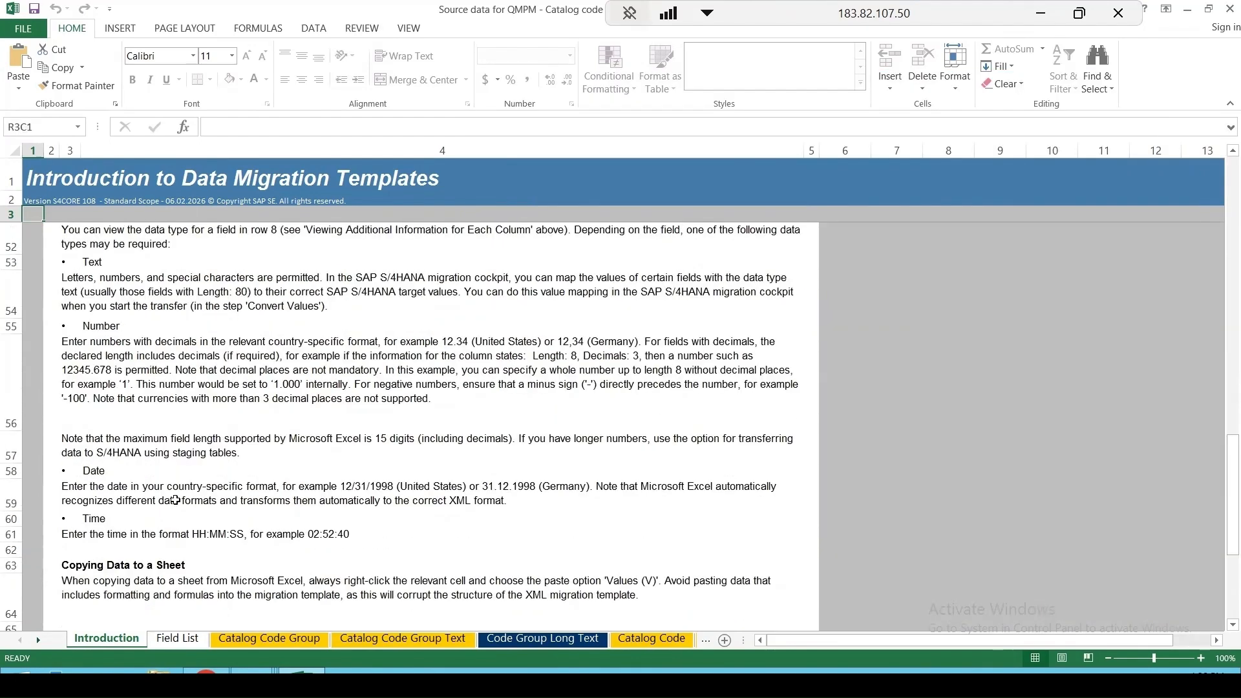
pyautogui.scroll(-5, 177, 501)
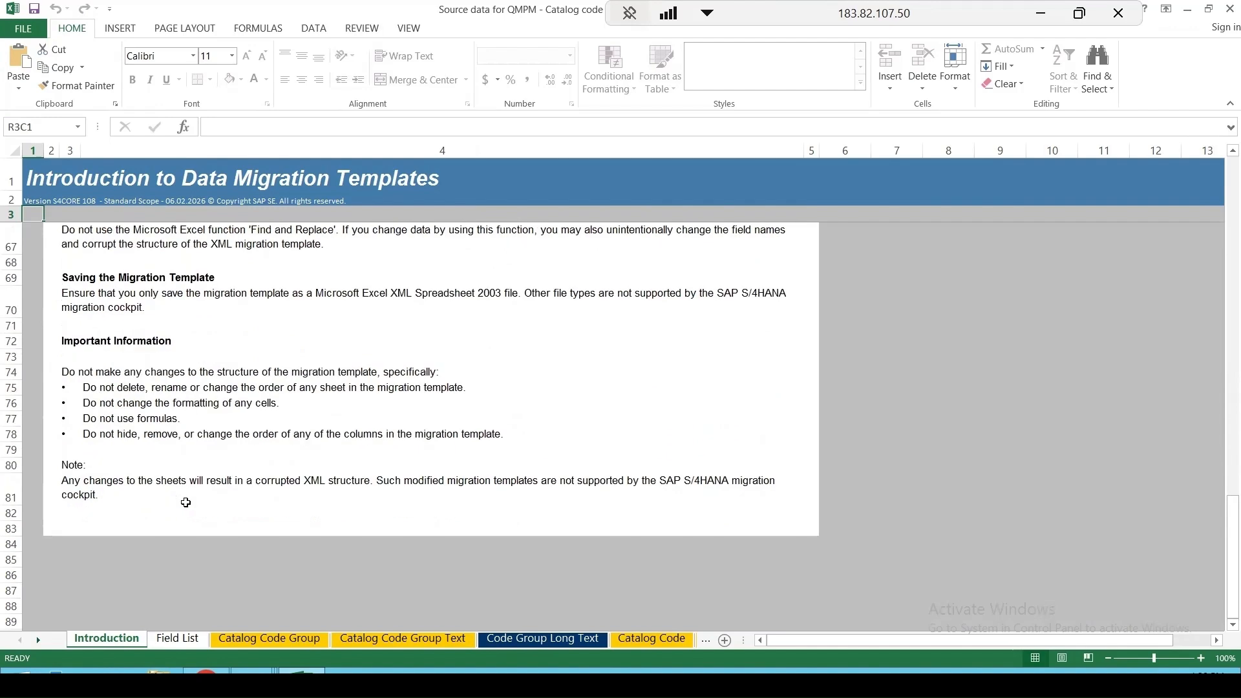
pyautogui.scroll(10, 185, 503)
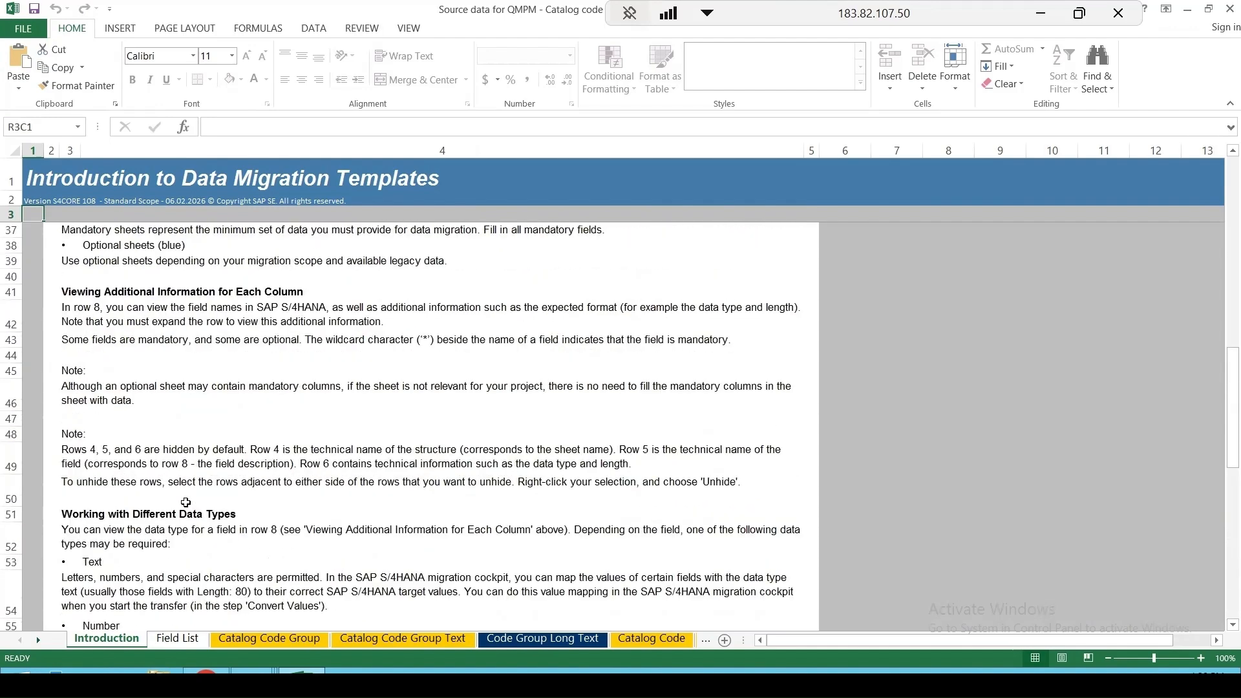
pyautogui.scroll(3, 185, 502)
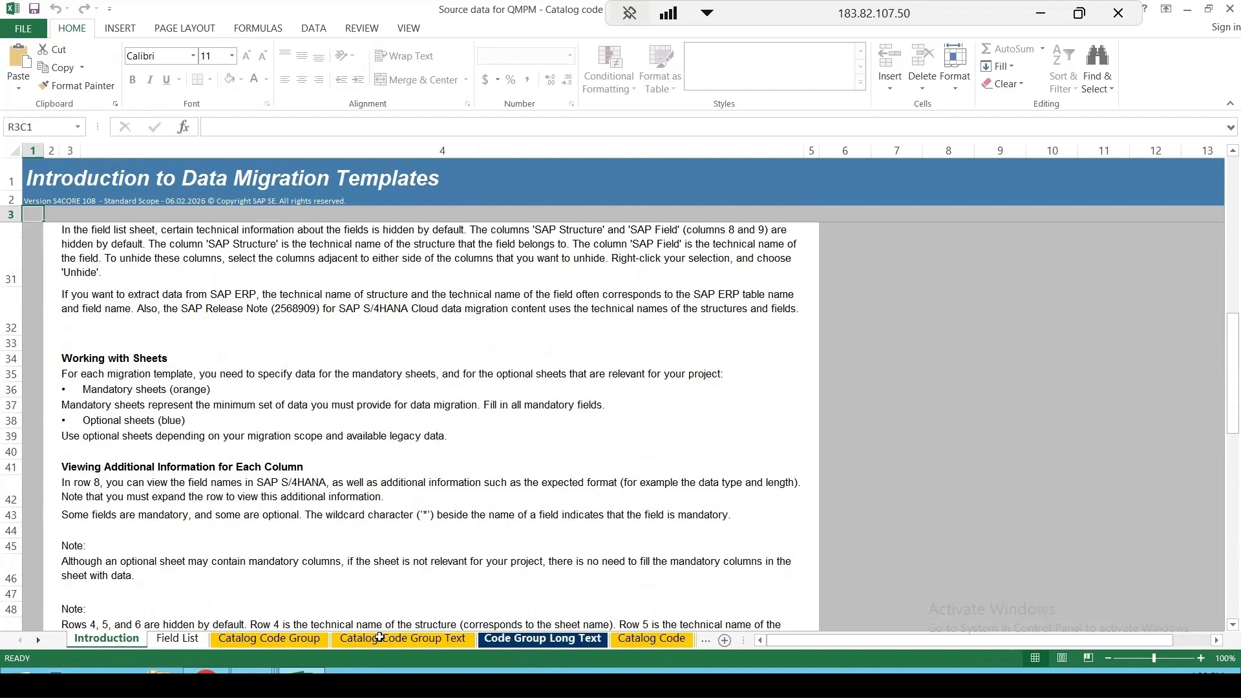
pyautogui.click(247, 639)
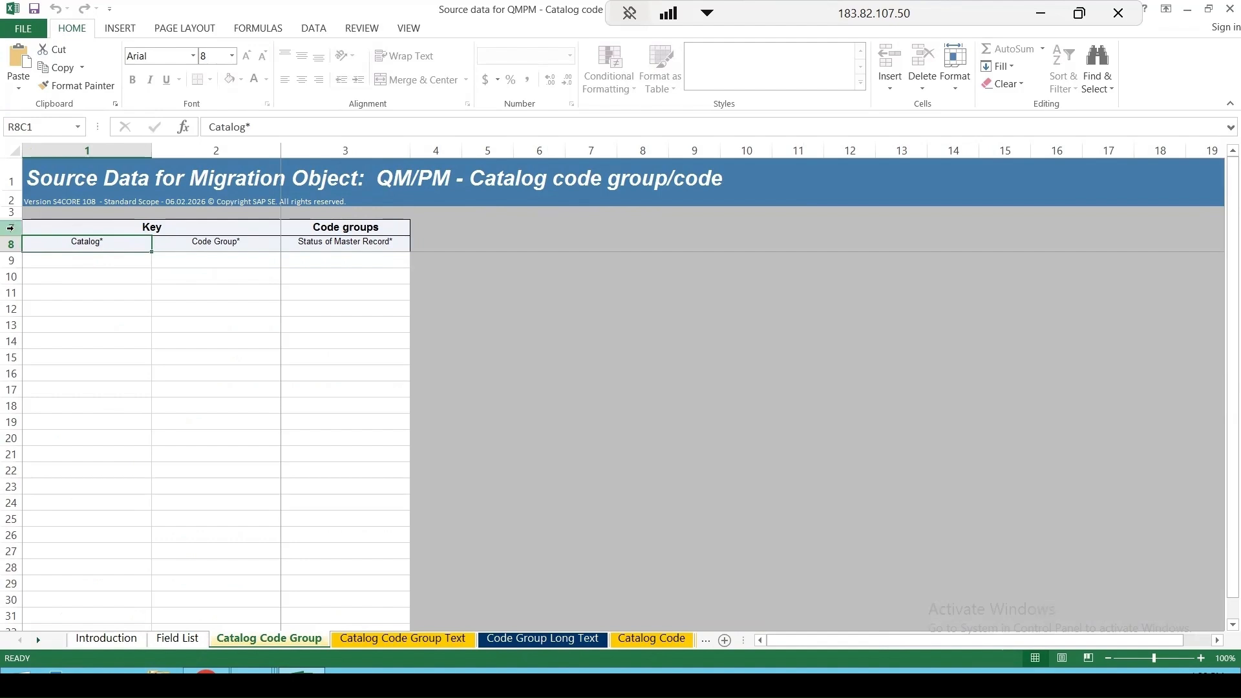
pyautogui.click(13, 213)
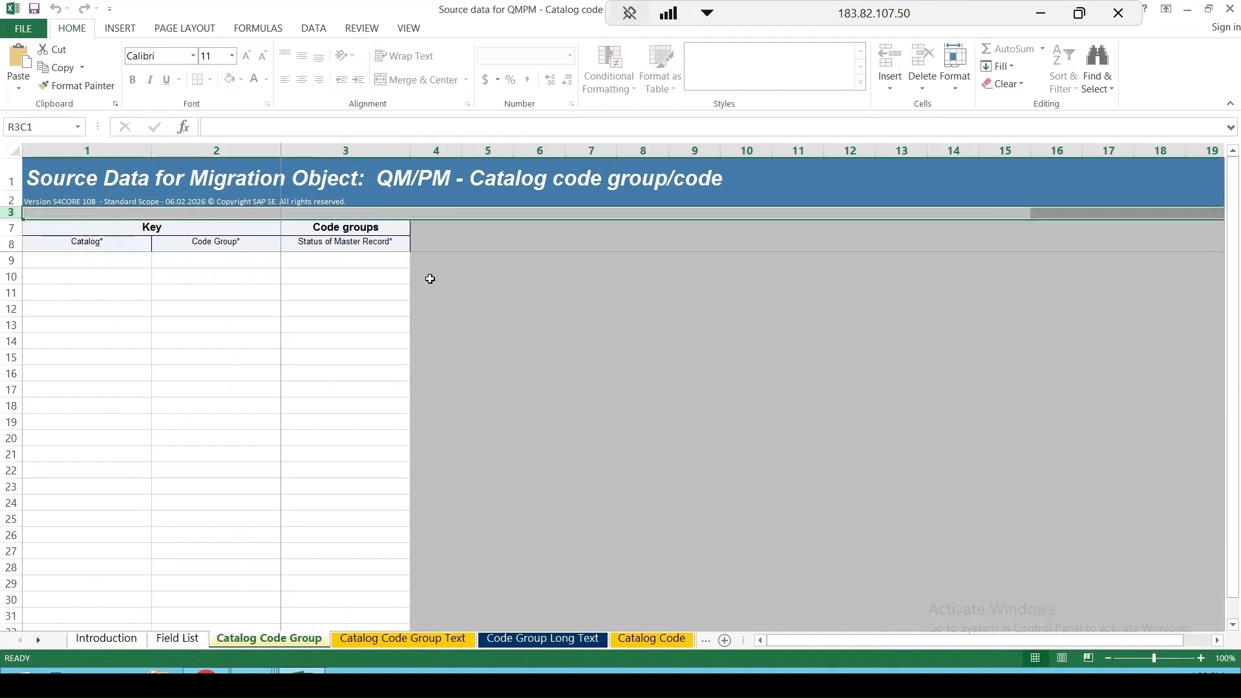
pyautogui.hotkey('shift', 'Down')
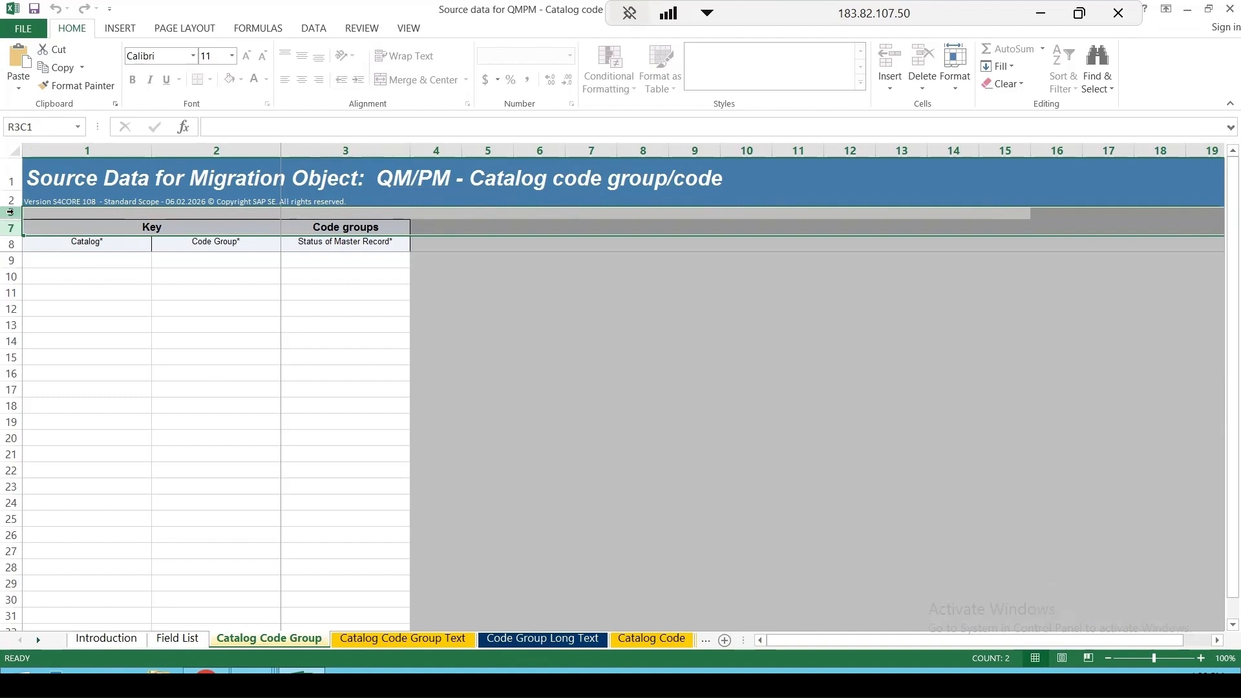
pyautogui.rightClick(13, 212)
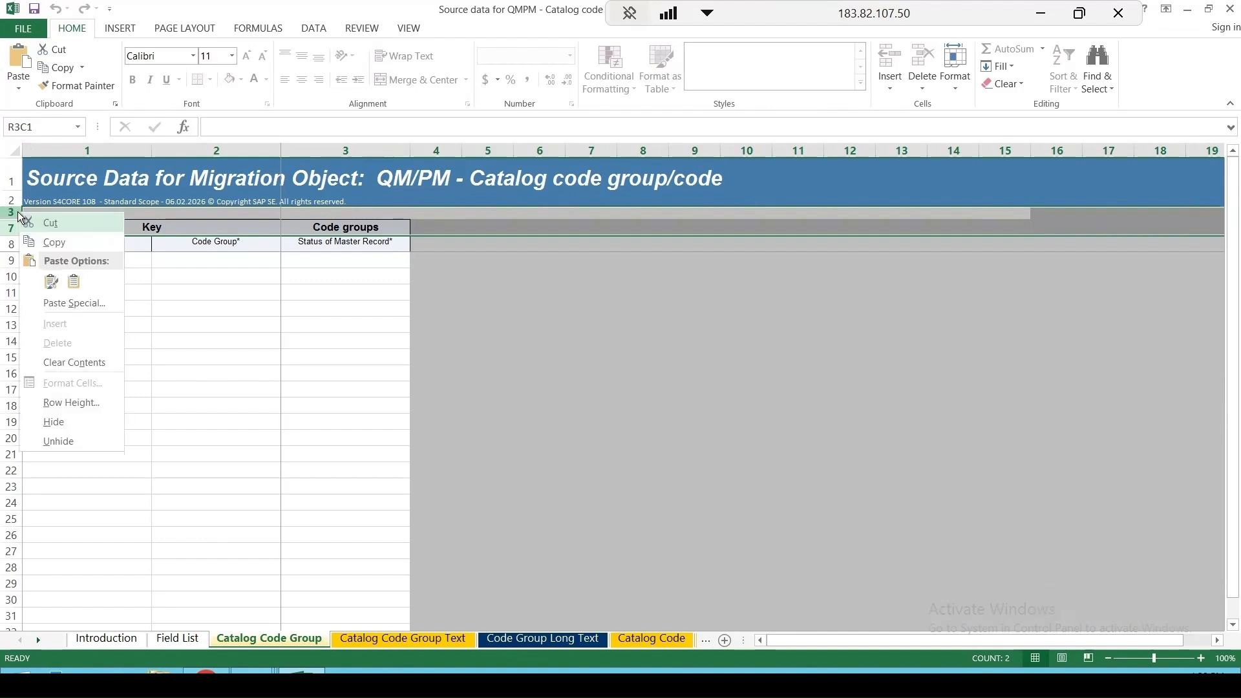
pyautogui.click(61, 445)
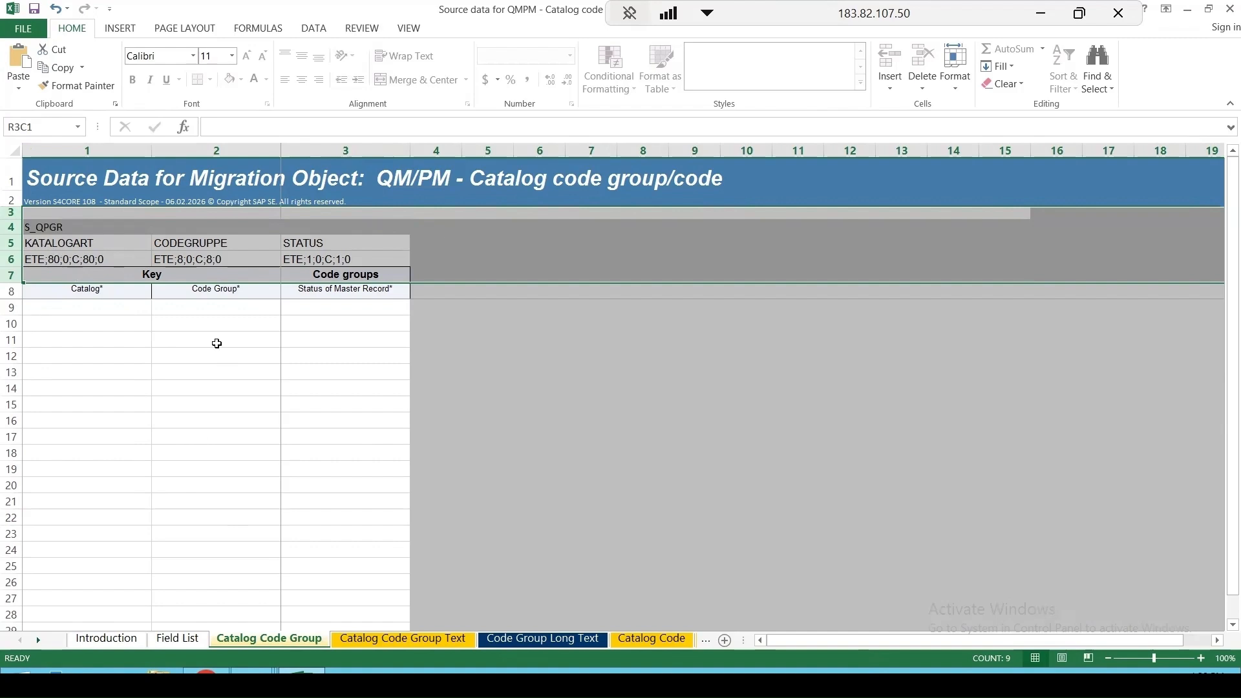
# Enlarge row 8 of the Catalog Code Group sheet to show the full field descriptions
pyautogui.click(123, 340)
pyautogui.moveTo(15, 298); pyautogui.dragTo(13, 398)
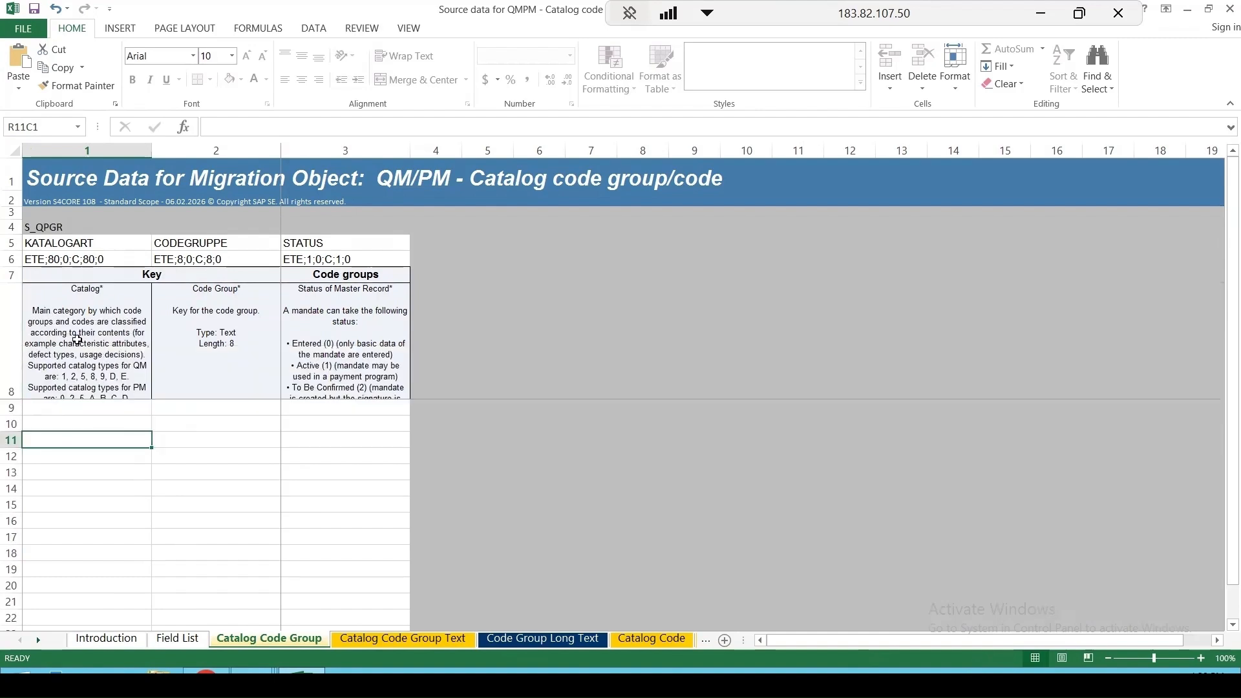
pyautogui.moveTo(14, 399); pyautogui.dragTo(15, 520)
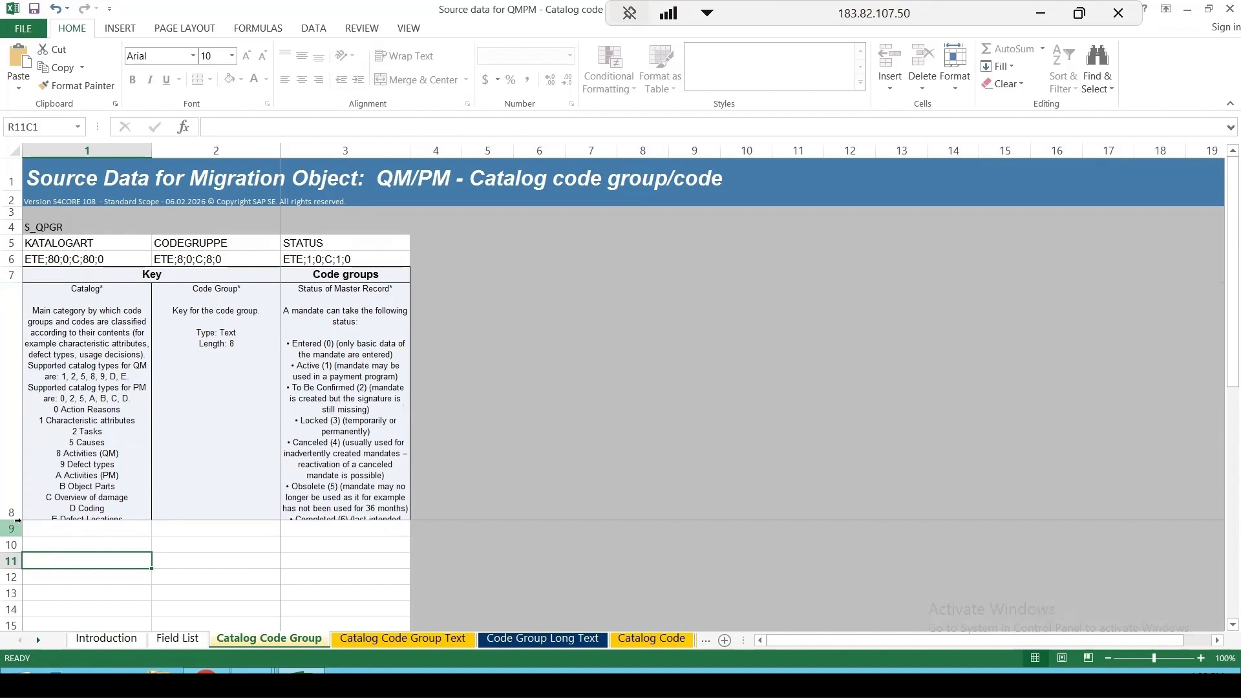
pyautogui.moveTo(15, 519); pyautogui.dragTo(16, 569)
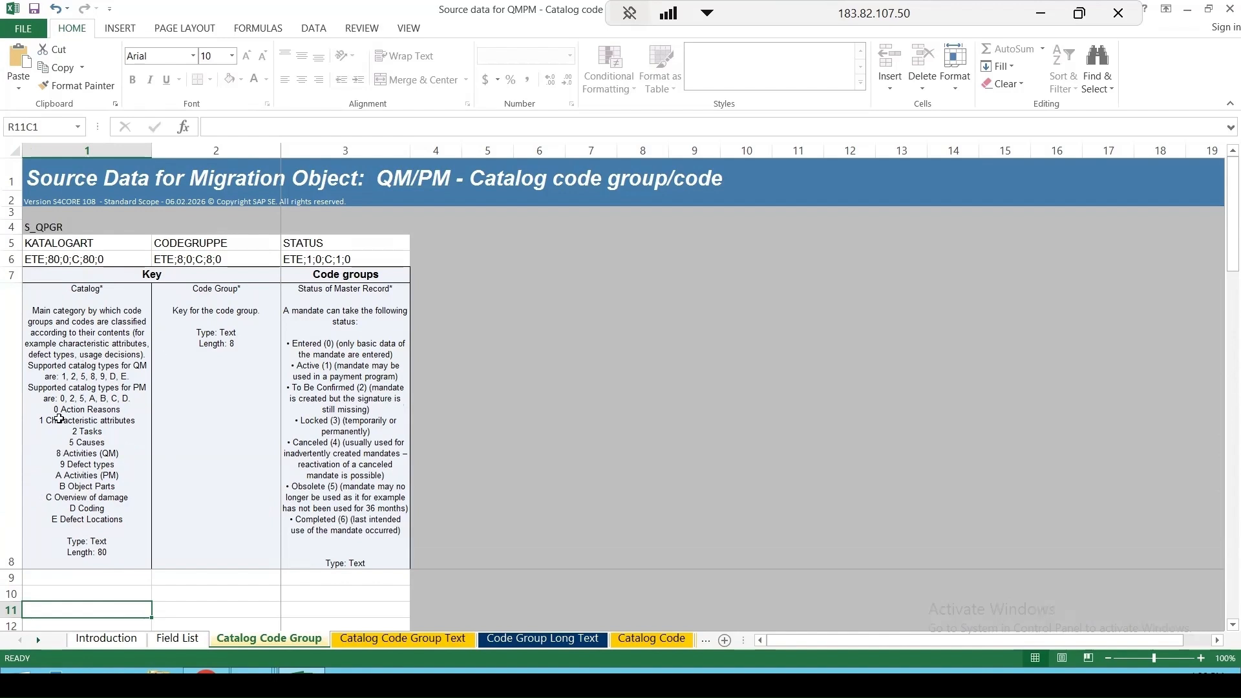
# Fill row 9 of the Catalog Code Group sheet with catalog 1, code group Z-Color and status 2
pyautogui.click(107, 579)
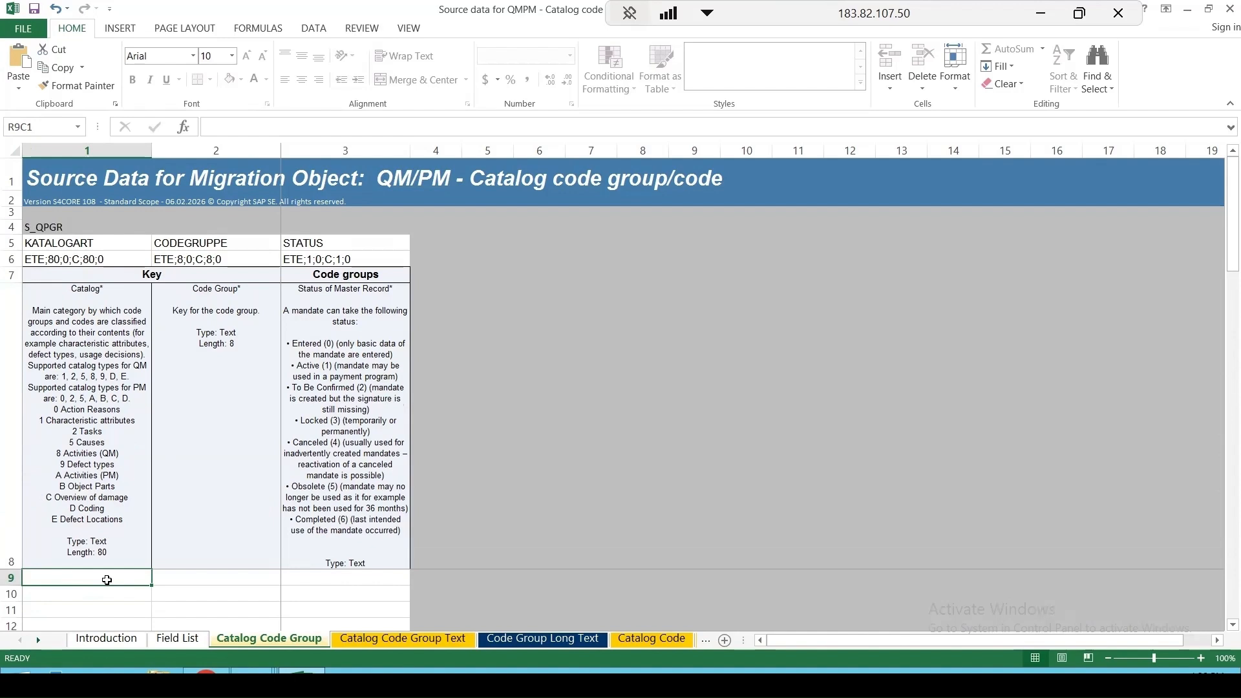
pyautogui.write('1')
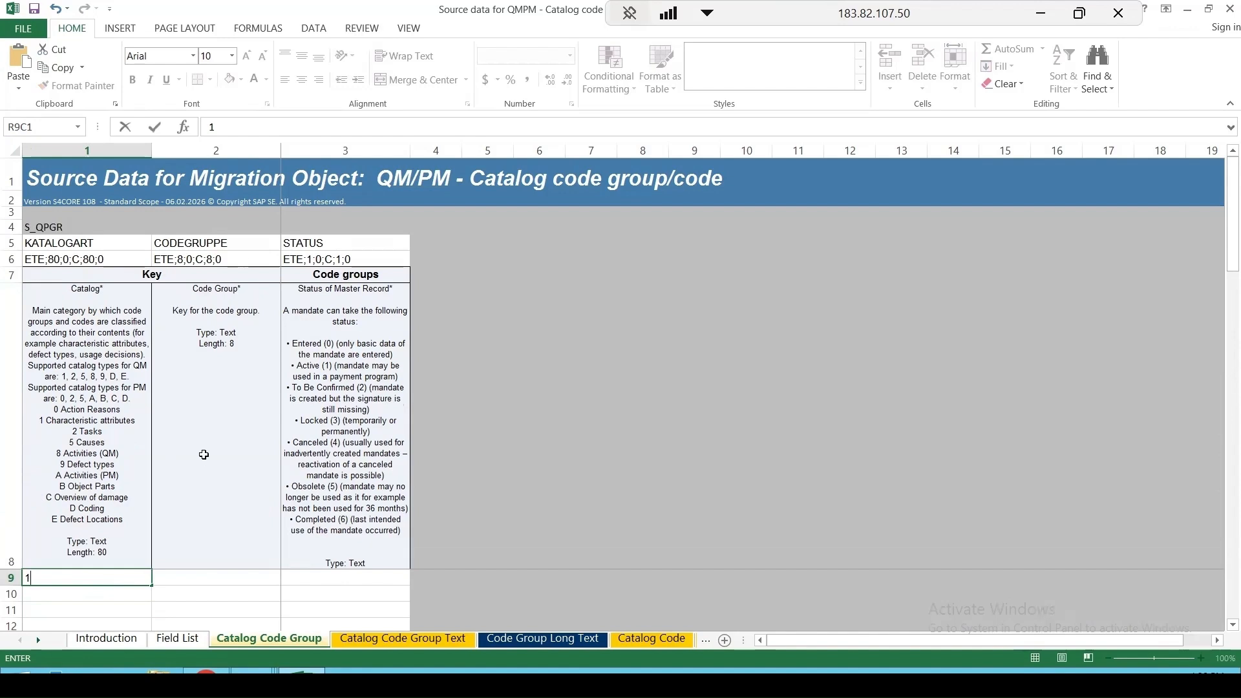
pyautogui.click(201, 579)
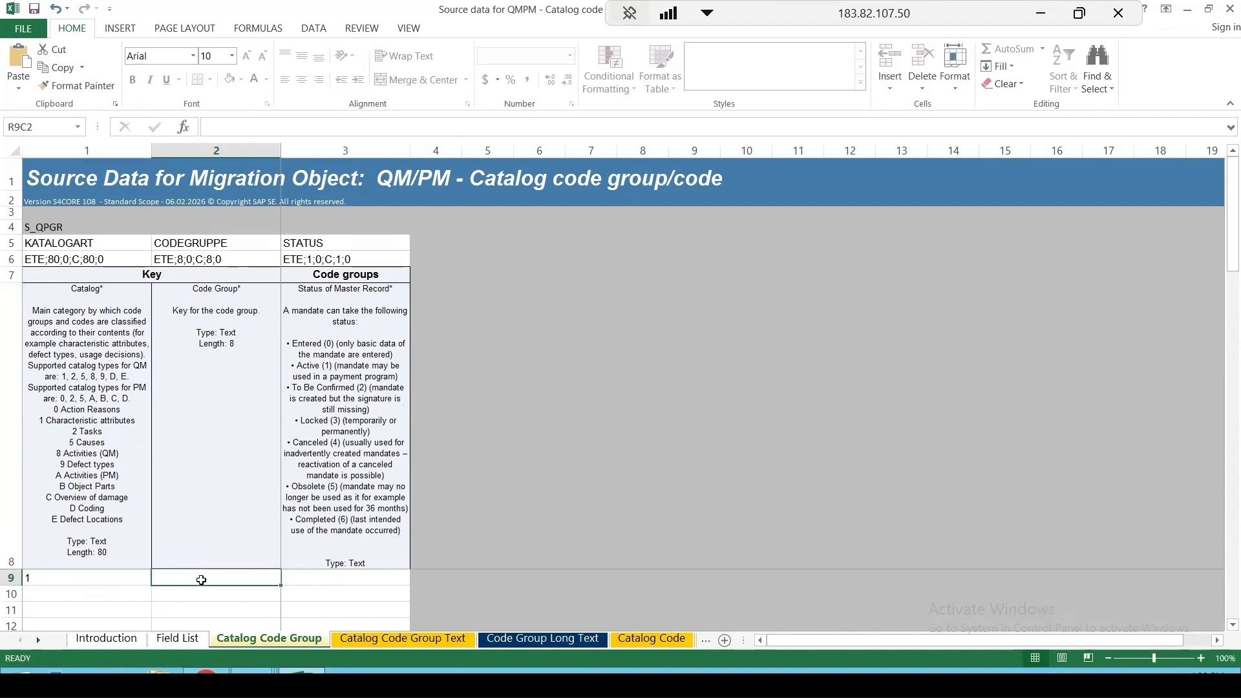
pyautogui.write('Z')
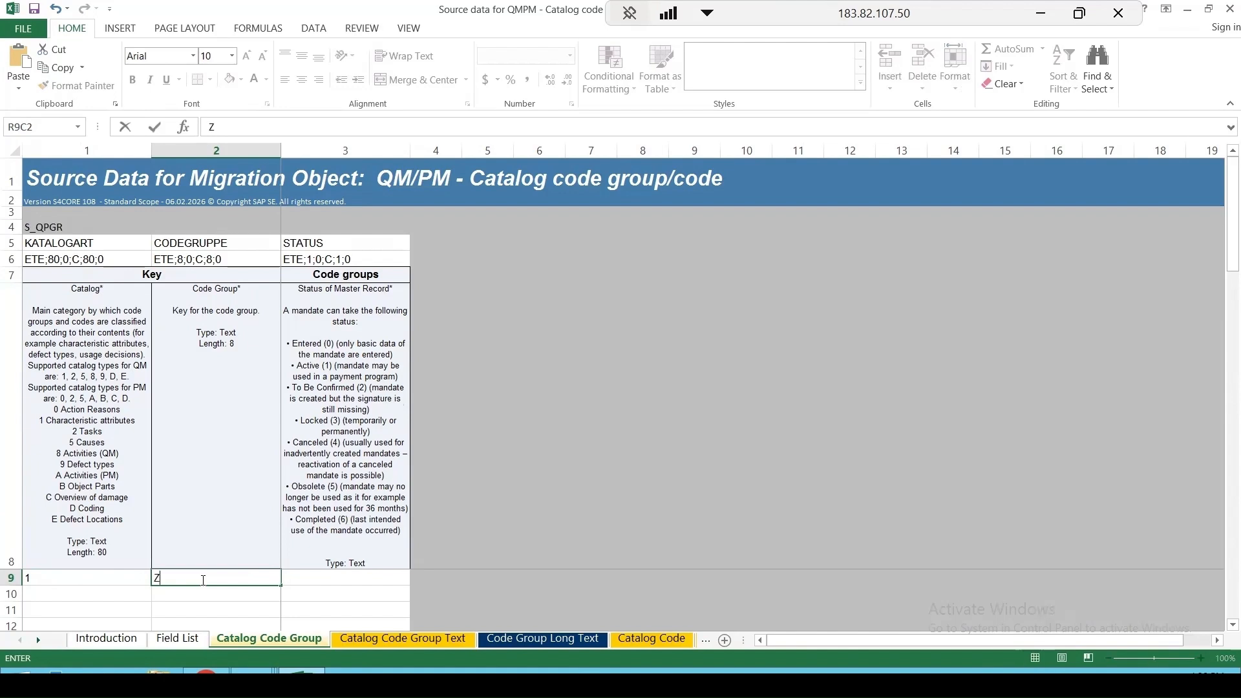
pyautogui.write('-Color')
pyautogui.click(321, 581)
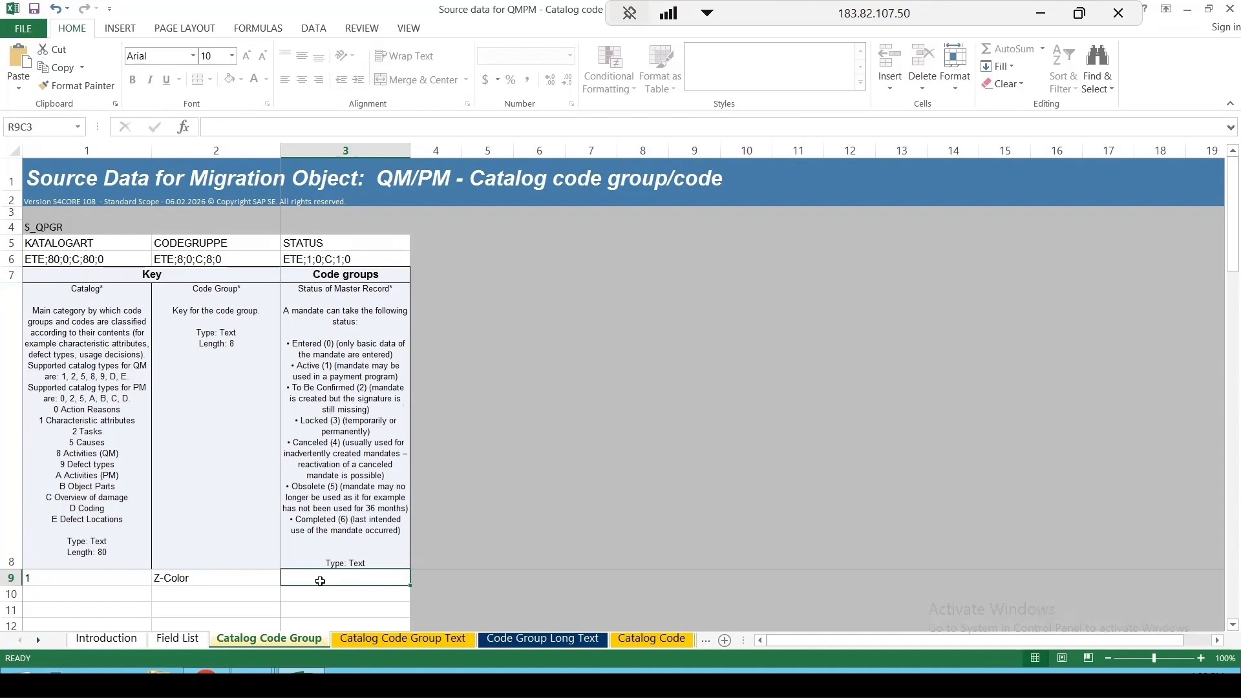
pyautogui.write('2')
# Fill row 10 of the Catalog Code Group sheet with catalog 1, code group Z-Taste and status 2
pyautogui.click(82, 592)
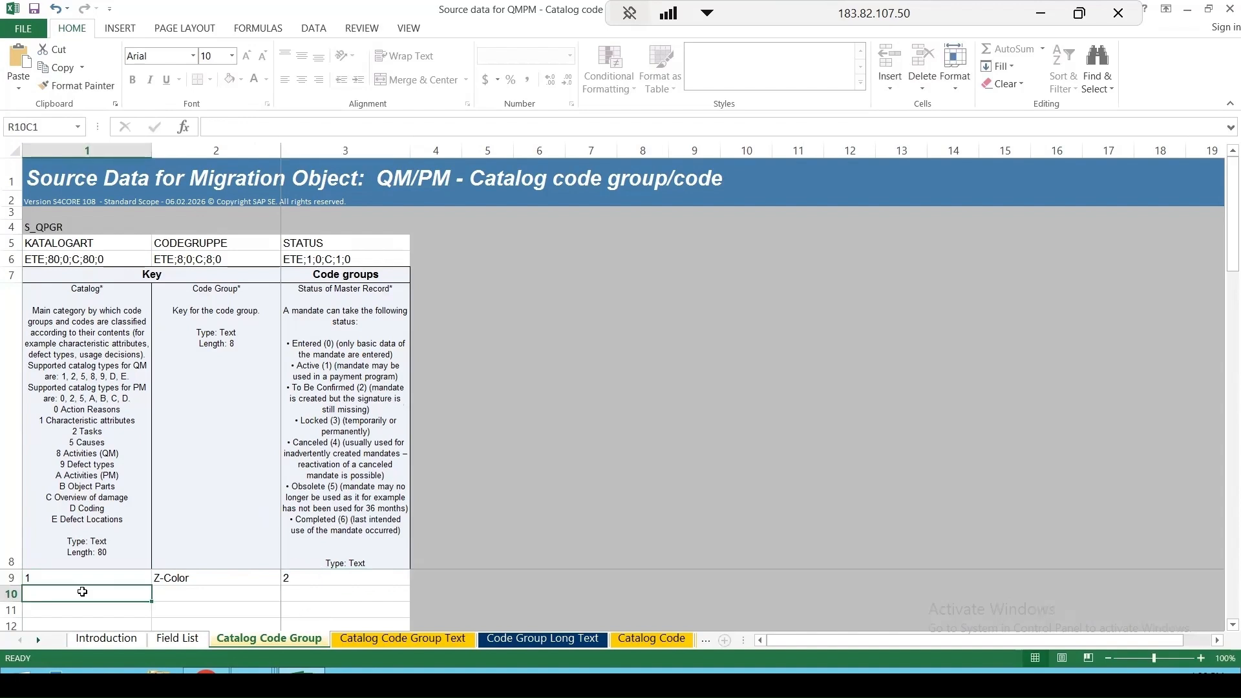
pyautogui.write('1')
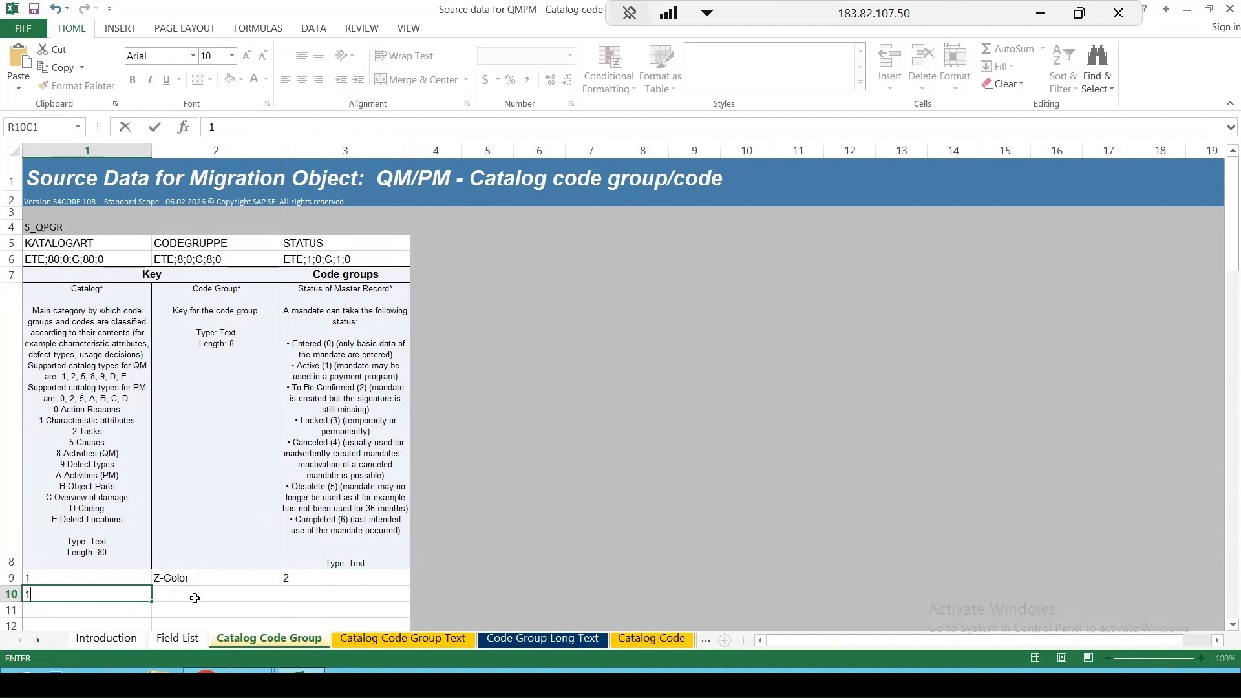
pyautogui.click(194, 598)
pyautogui.write('Z-T')
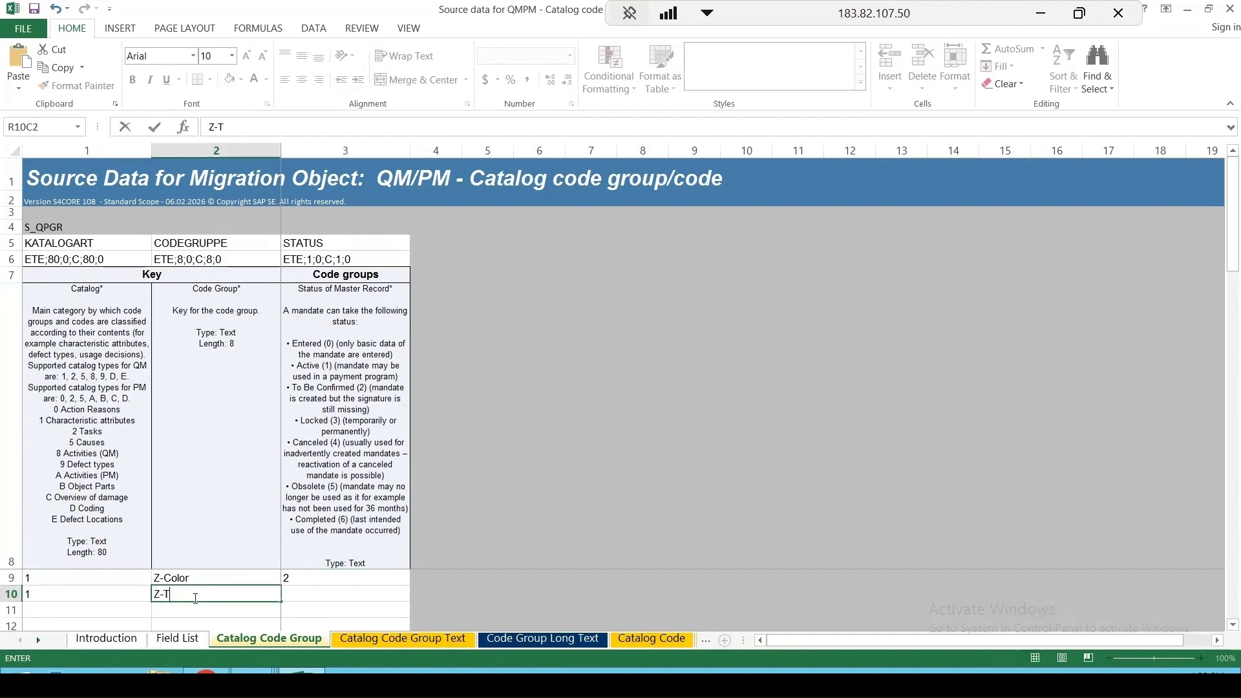
pyautogui.write('aste')
pyautogui.click(317, 596)
pyautogui.write('2')
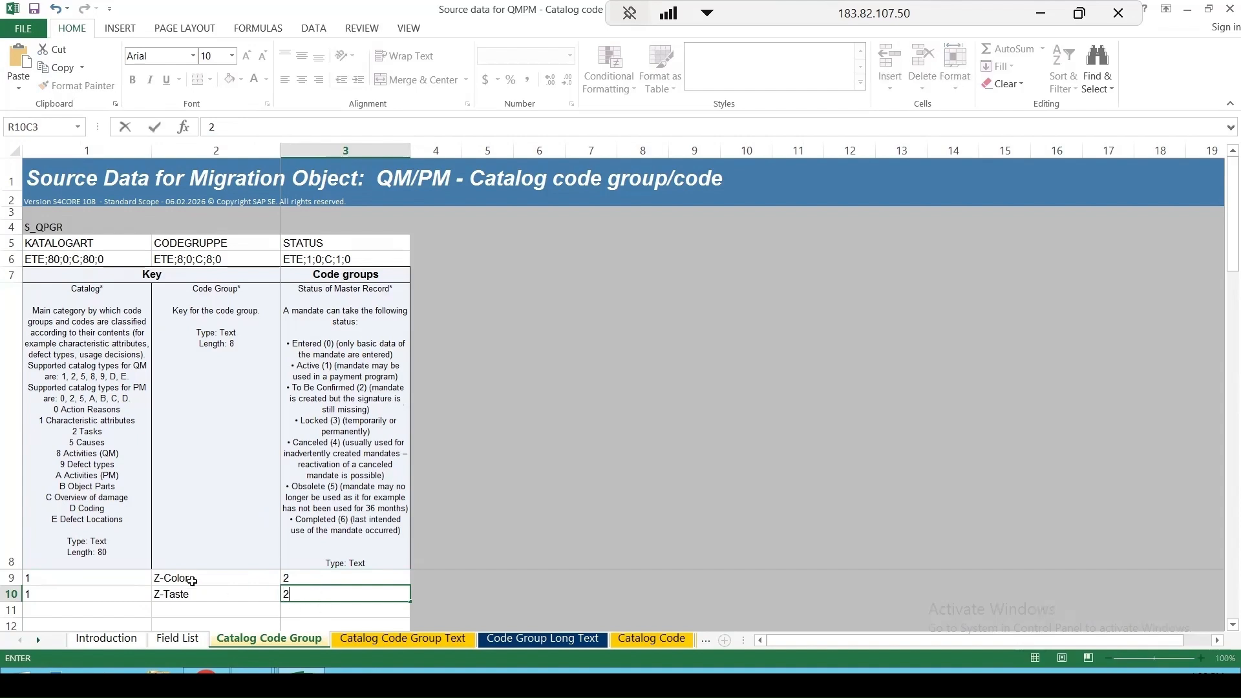
# Copy the Z-Color and Z-Taste cells, and enlarge row 8 of the Catalog Code Group Text sheet to show its field descriptions
pyautogui.moveTo(192, 577); pyautogui.dragTo(188, 595)
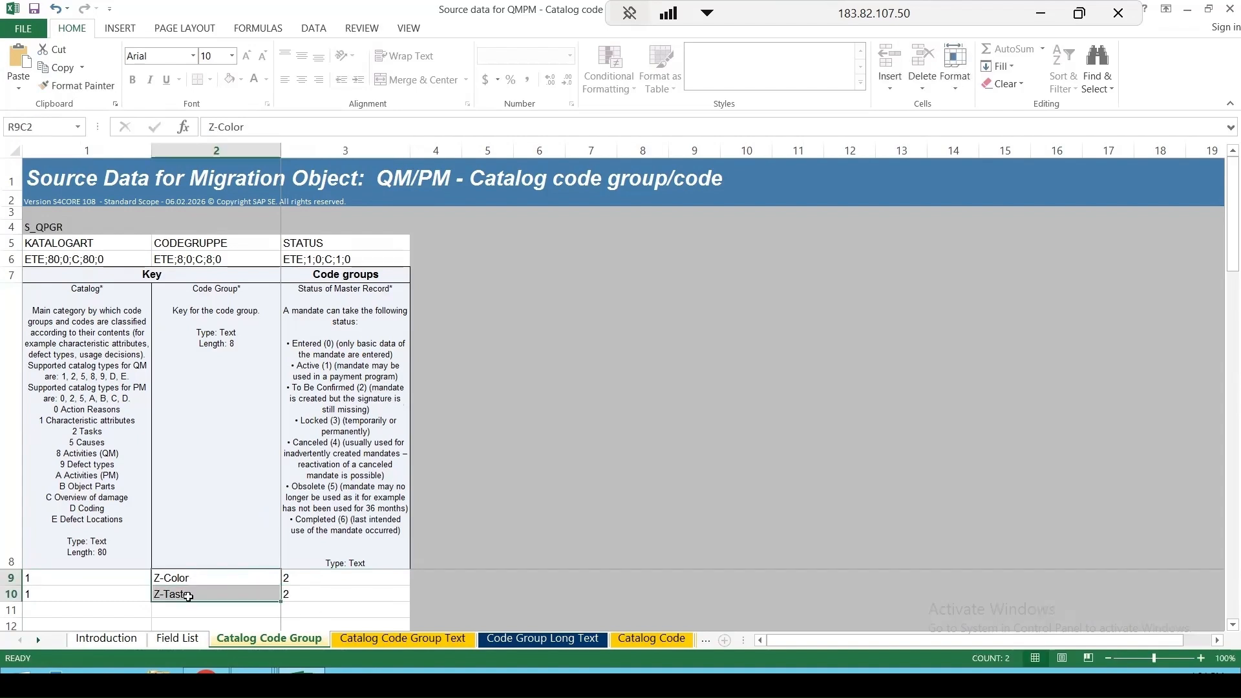
pyautogui.hotkey('ctrl', 'c')
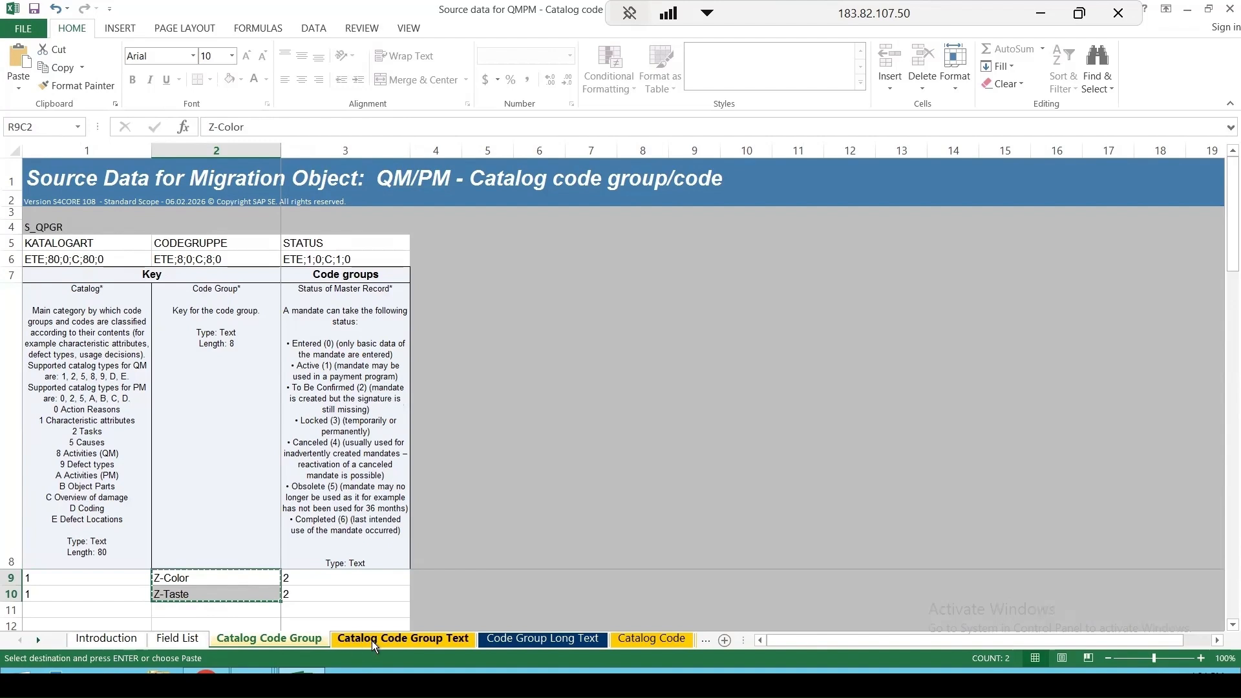
pyautogui.click(421, 638)
pyautogui.moveTo(23, 252); pyautogui.dragTo(19, 398)
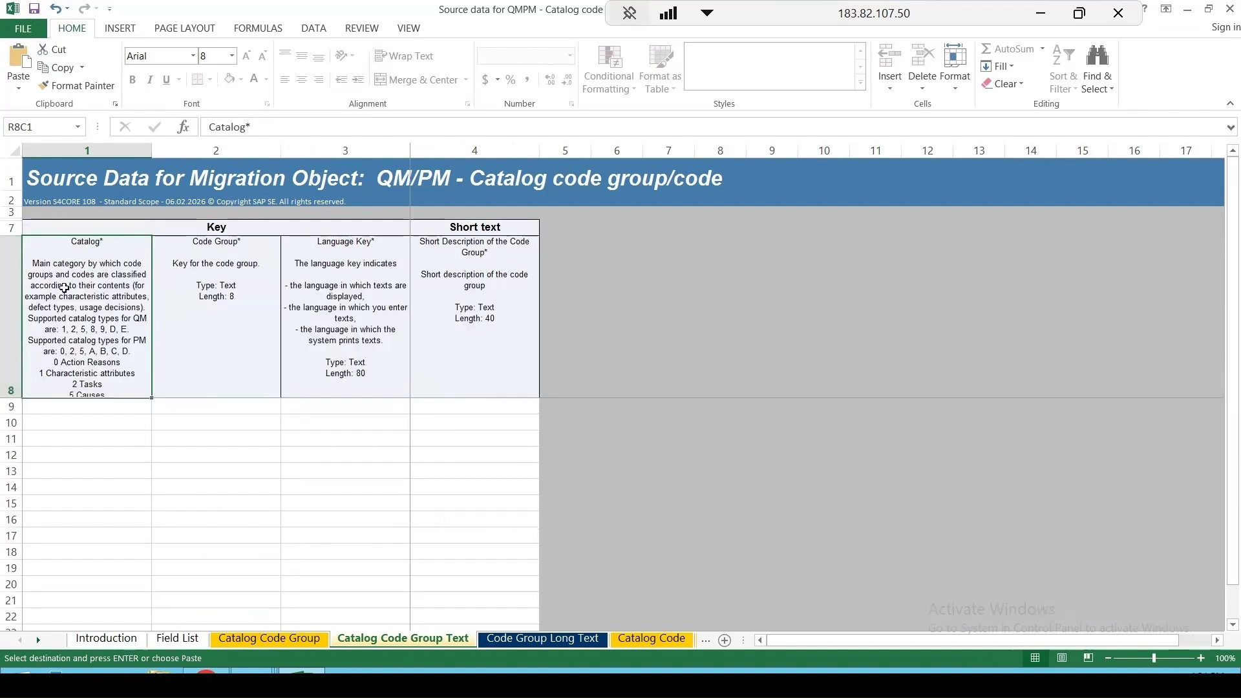
pyautogui.moveTo(14, 398); pyautogui.dragTo(20, 457)
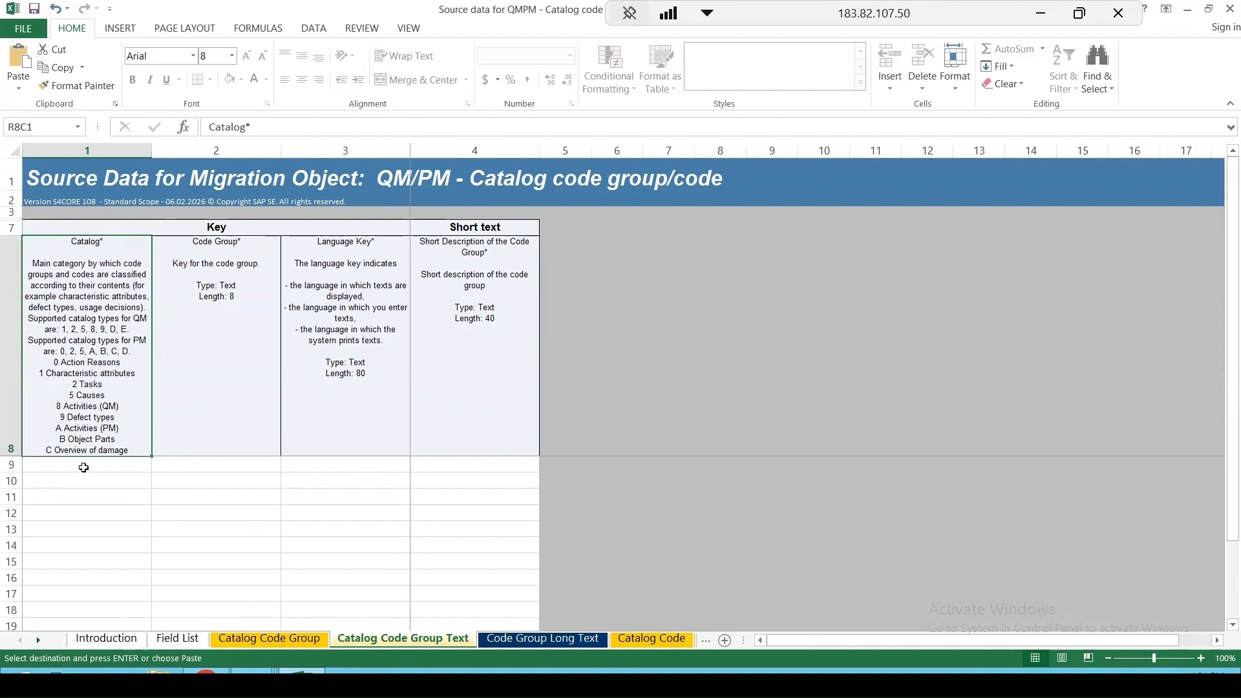
# Fill rows 9 and 10 of the Catalog Code Group Text sheet with catalog 1 and the code groups Z-Color and Z-Taste copied from Catalog Code Group
pyautogui.click(84, 467)
pyautogui.write('1')
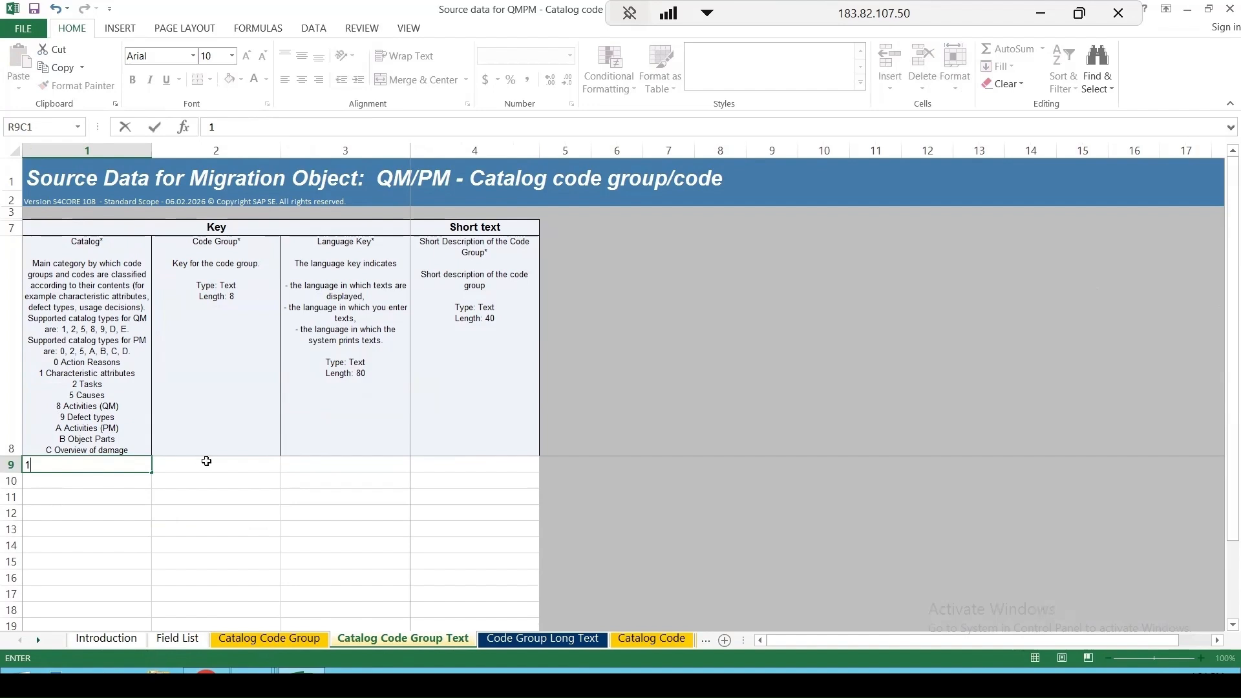
pyautogui.click(206, 464)
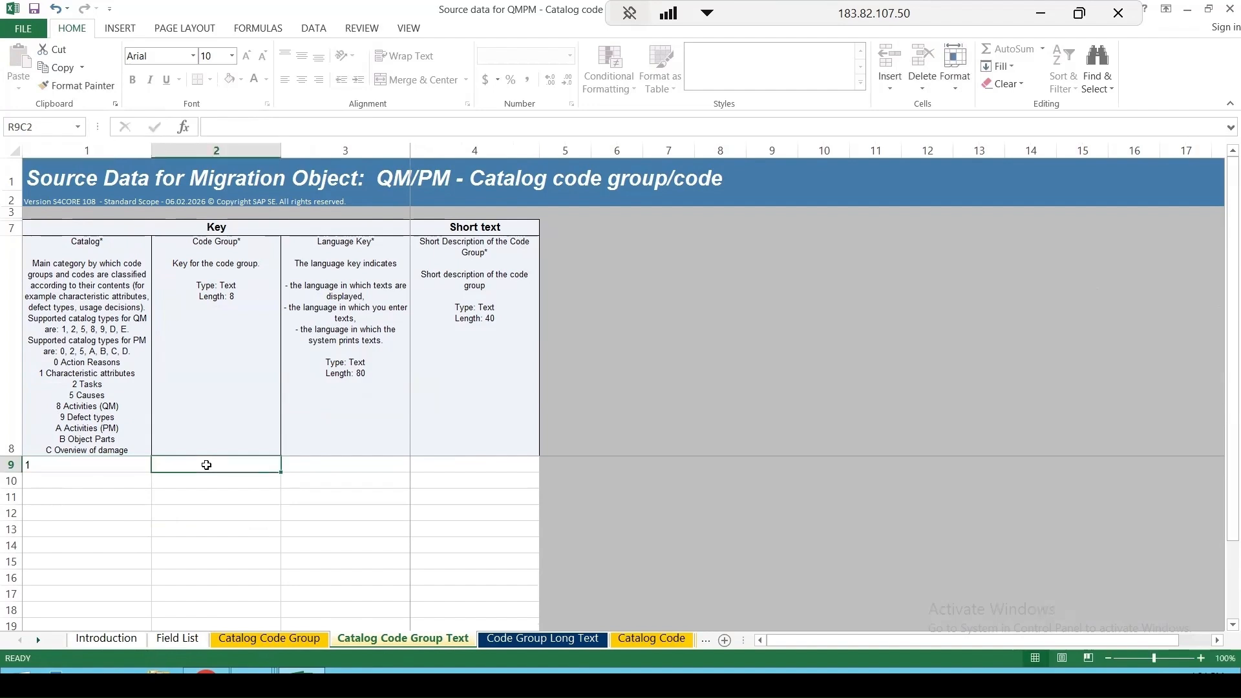
pyautogui.hotkey('ctrl', 'pageup')
pyautogui.moveTo(200, 576); pyautogui.dragTo(208, 596)
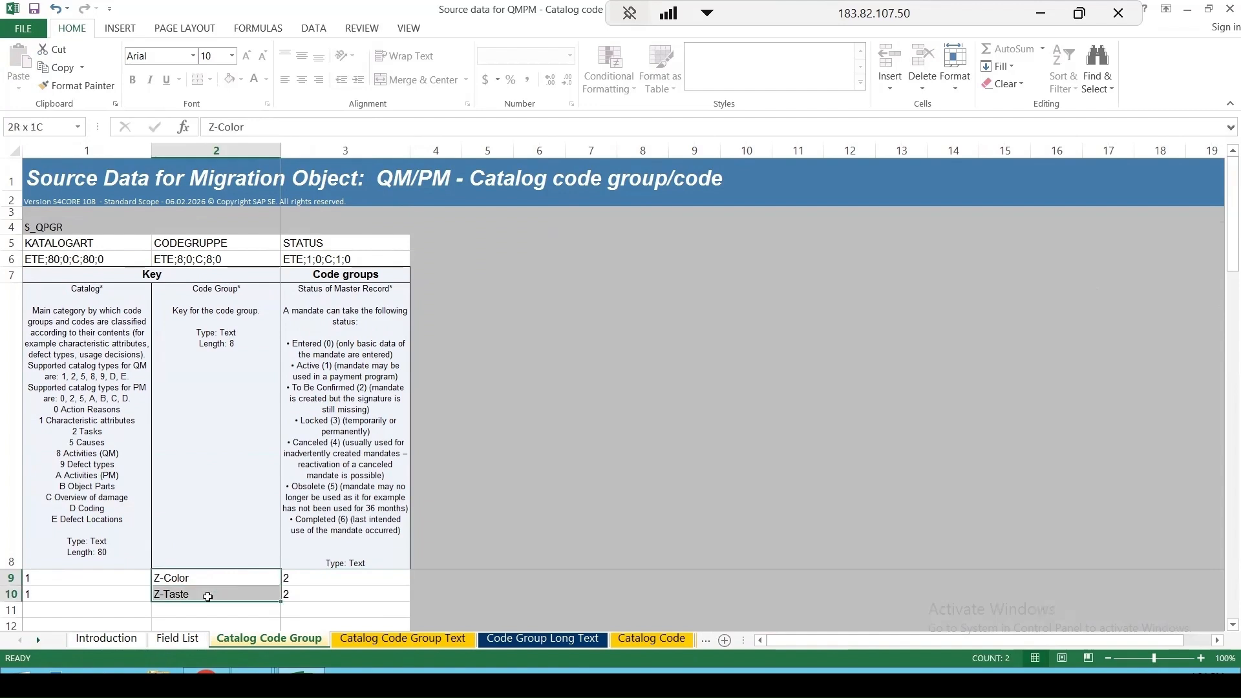
pyautogui.hotkey('ctrl', 'c')
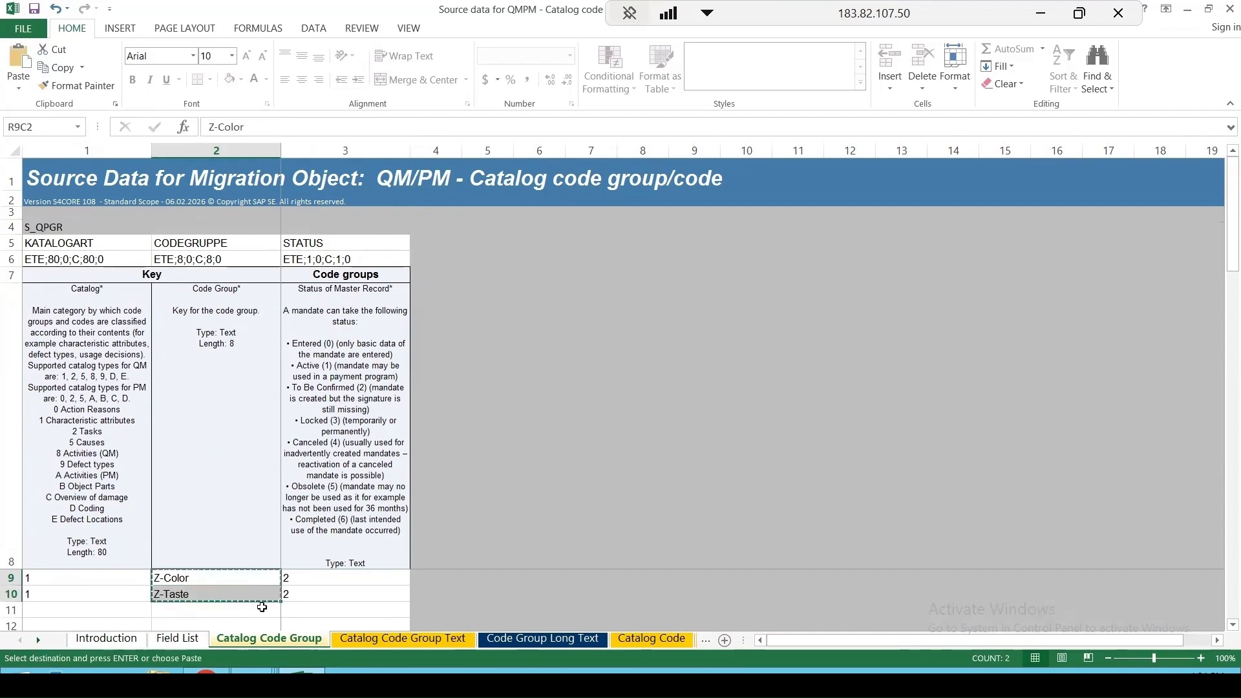
pyautogui.click(359, 640)
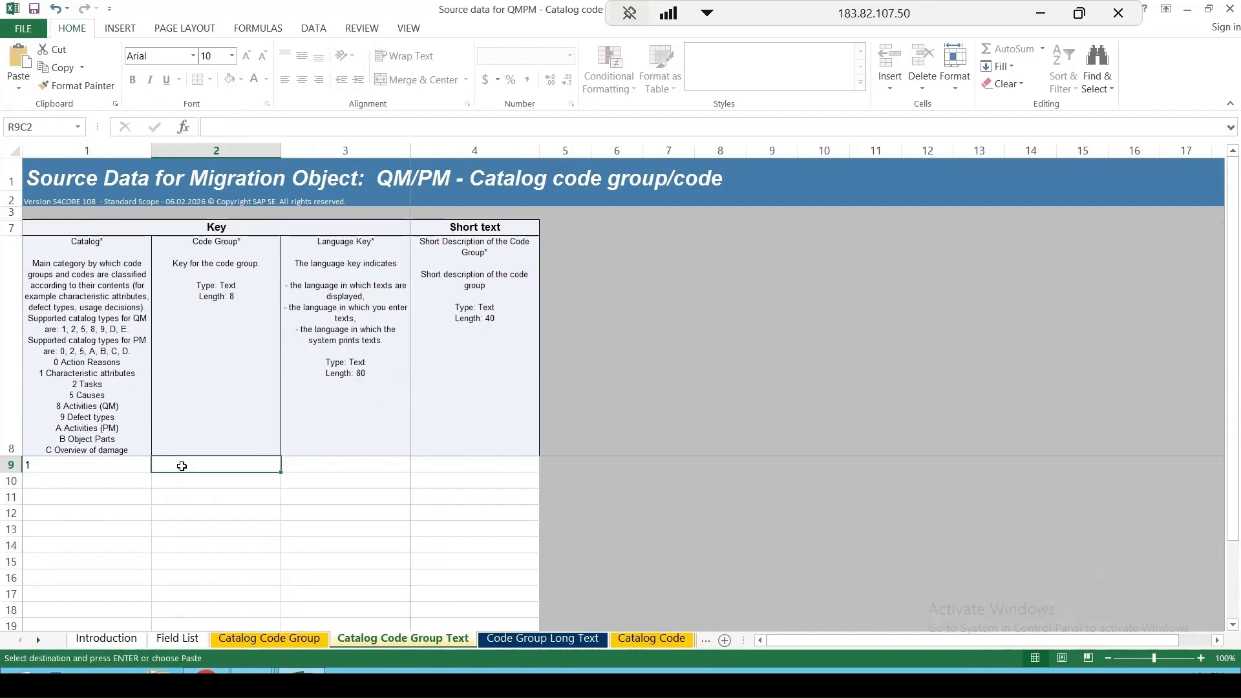
pyautogui.hotkey('ctrl', 'v')
pyautogui.click(84, 483)
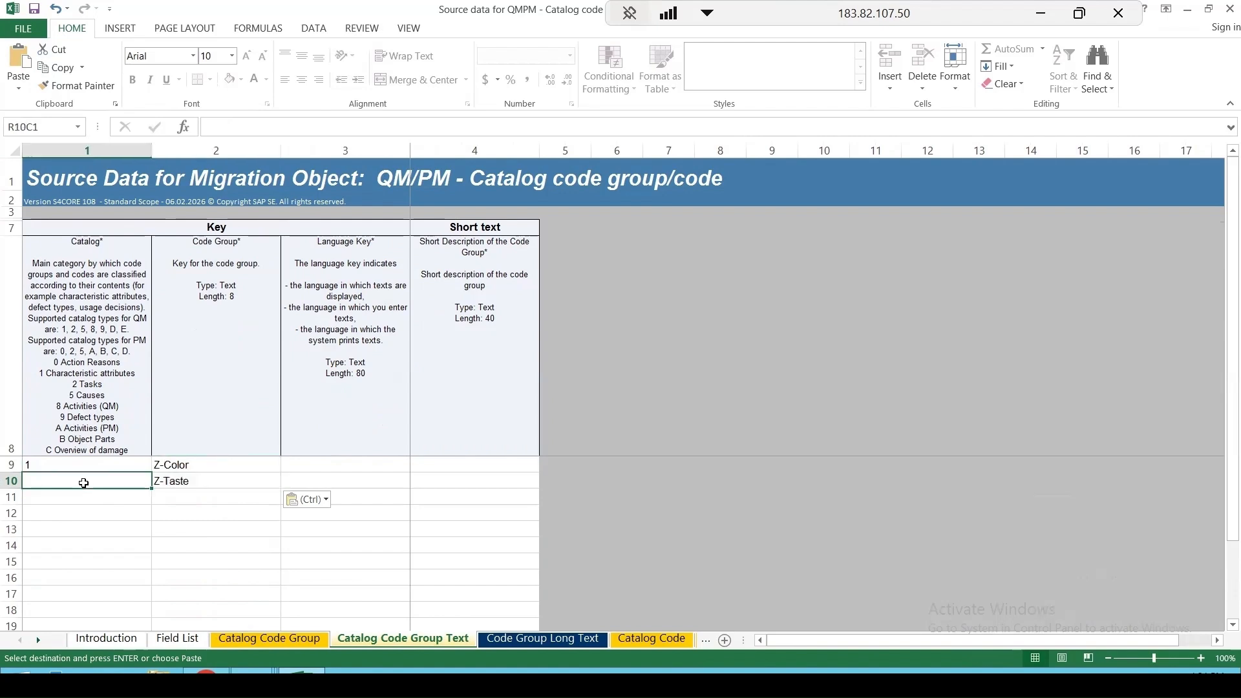
pyautogui.write('1')
# Set the language key to EN for the Z-Color and Z-Taste rows of the Catalog Code Group Text sheet
pyautogui.click(345, 465)
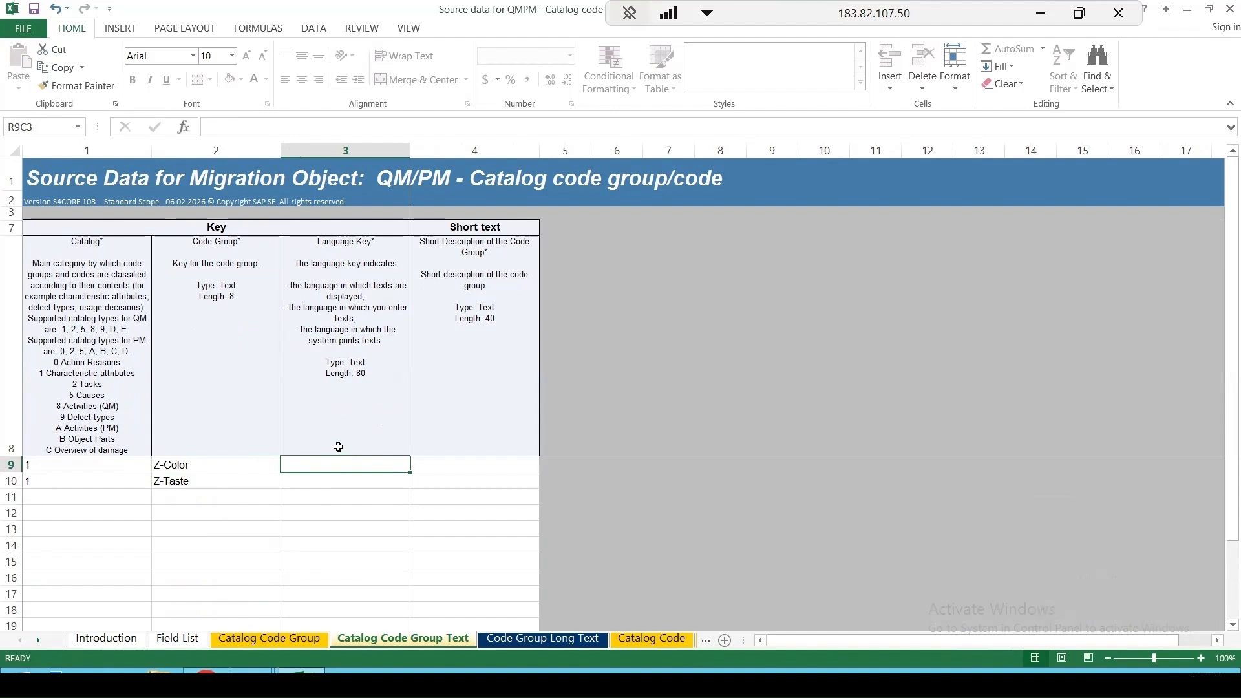
pyautogui.write('E')
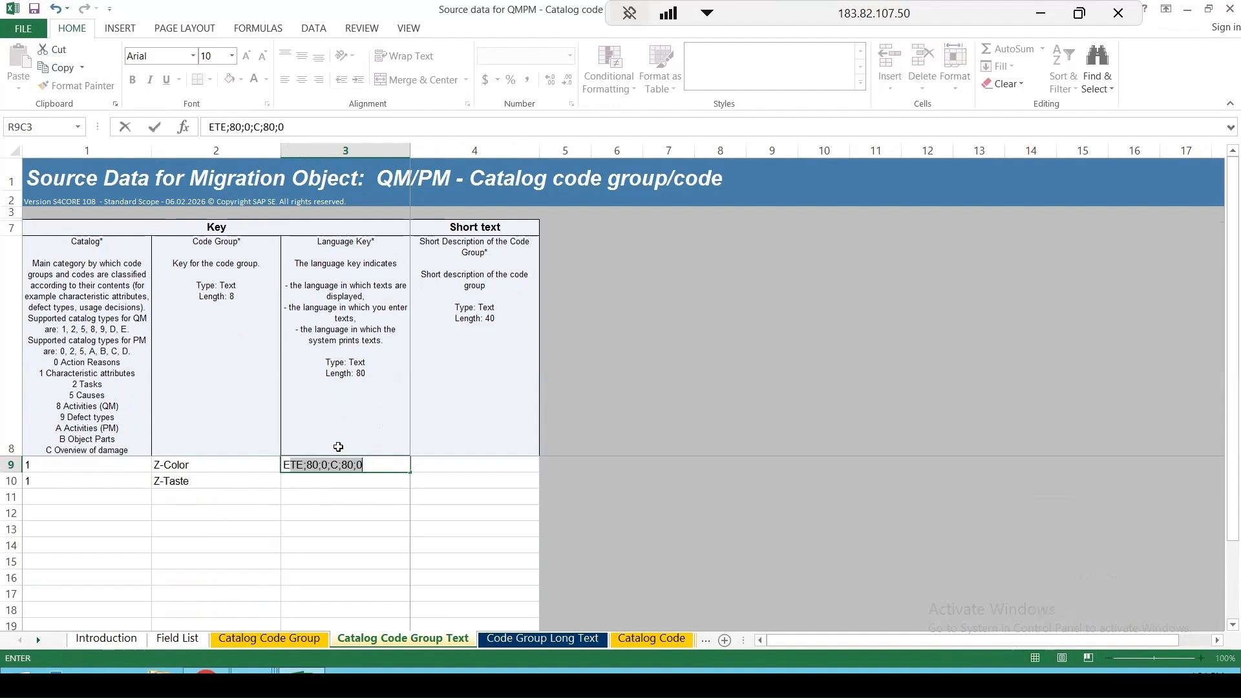
pyautogui.write('N')
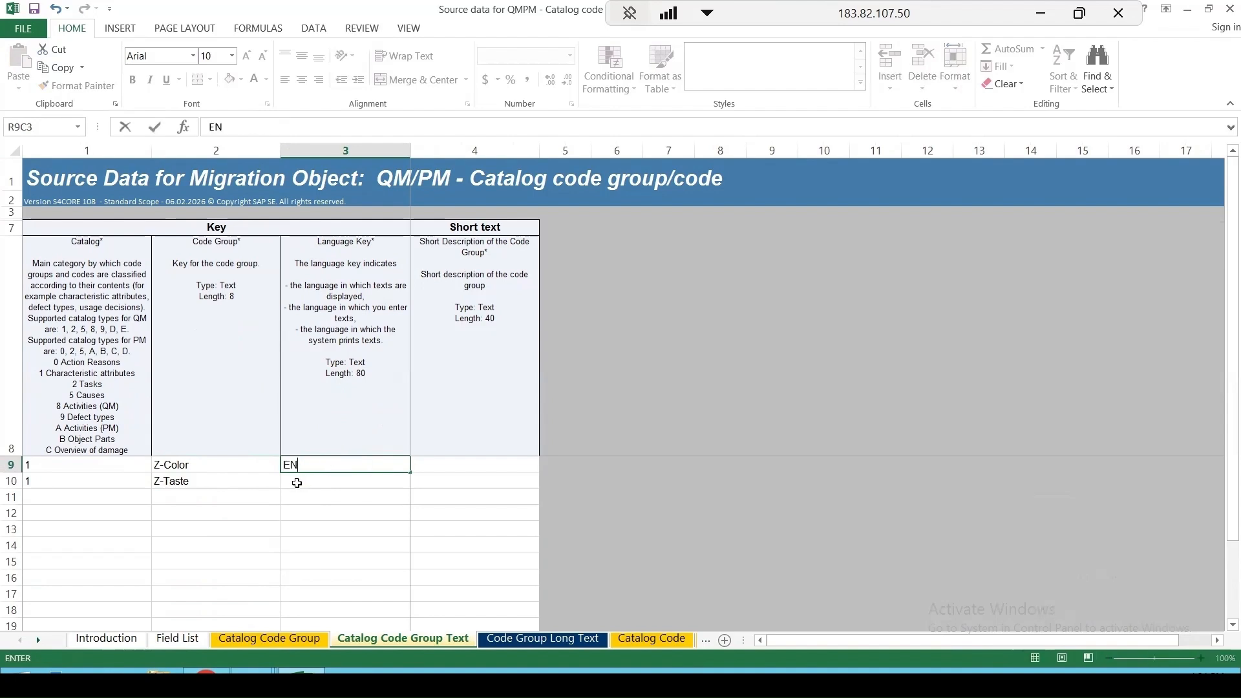
pyautogui.click(297, 484)
pyautogui.write('EN')
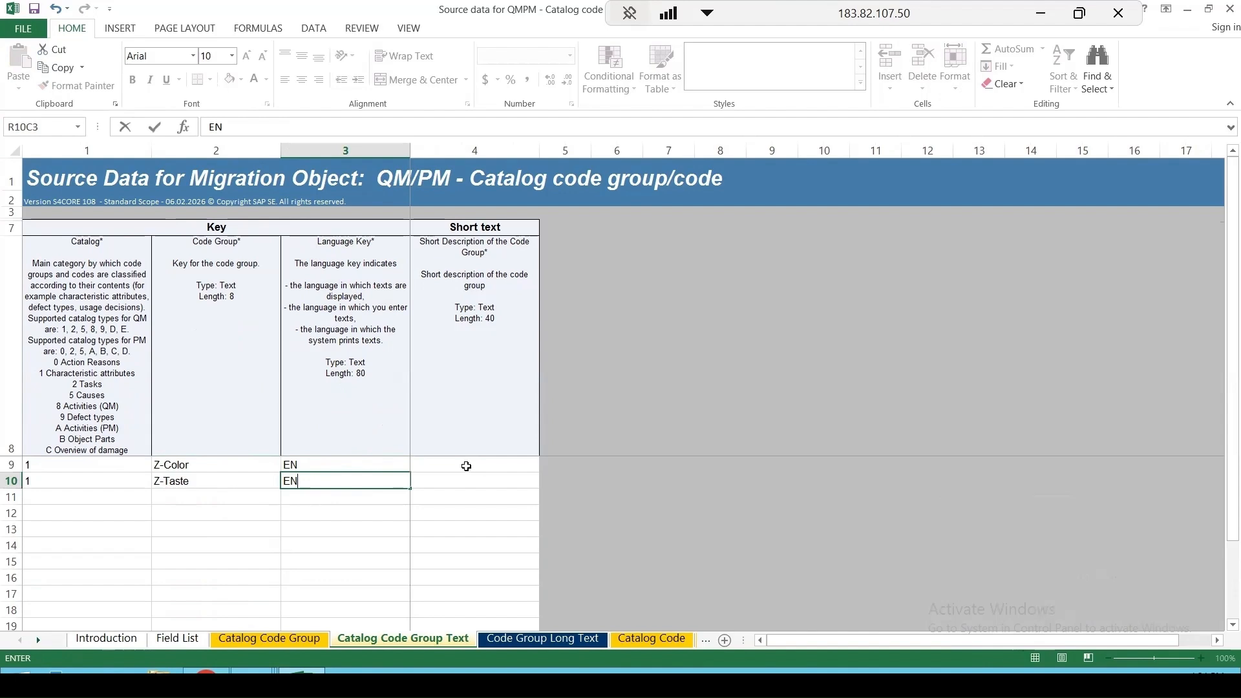
# Copy the code group names Z-Color and Z-Taste into the short description column of the same rows
pyautogui.click(469, 465)
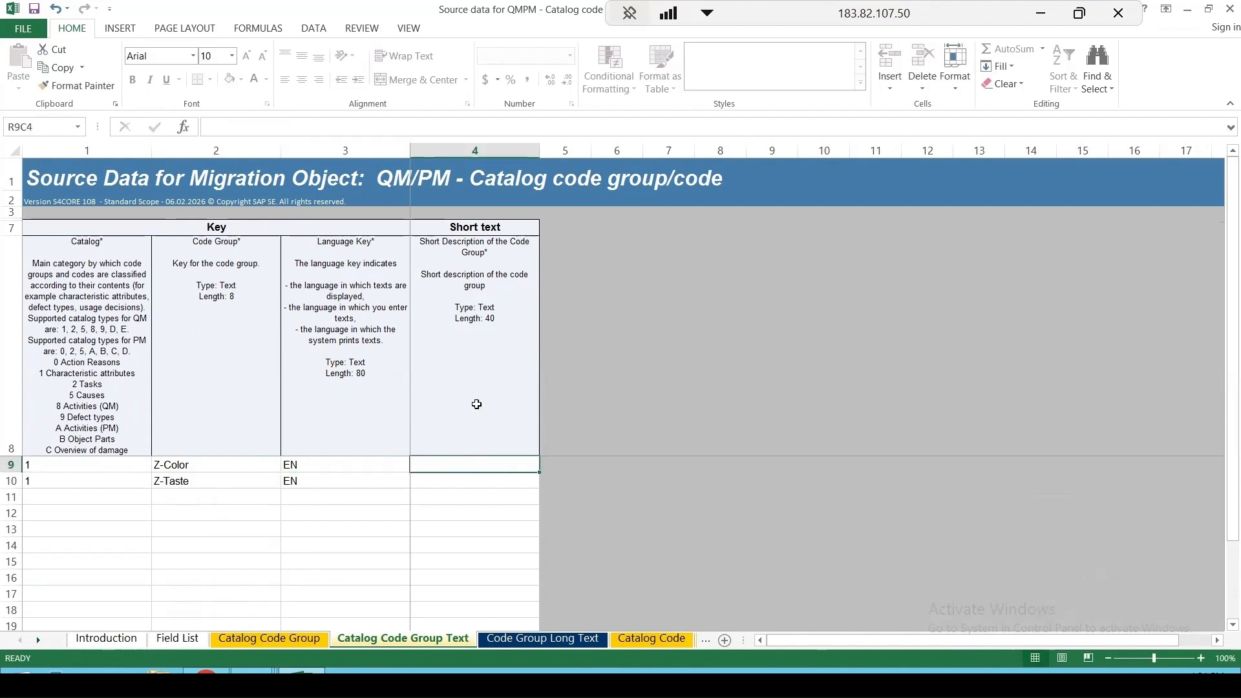
pyautogui.moveTo(192, 464); pyautogui.dragTo(195, 492)
pyautogui.hotkey('ctrl', 'c')
pyautogui.click(445, 465)
pyautogui.hotkey('ctrl', 'v')
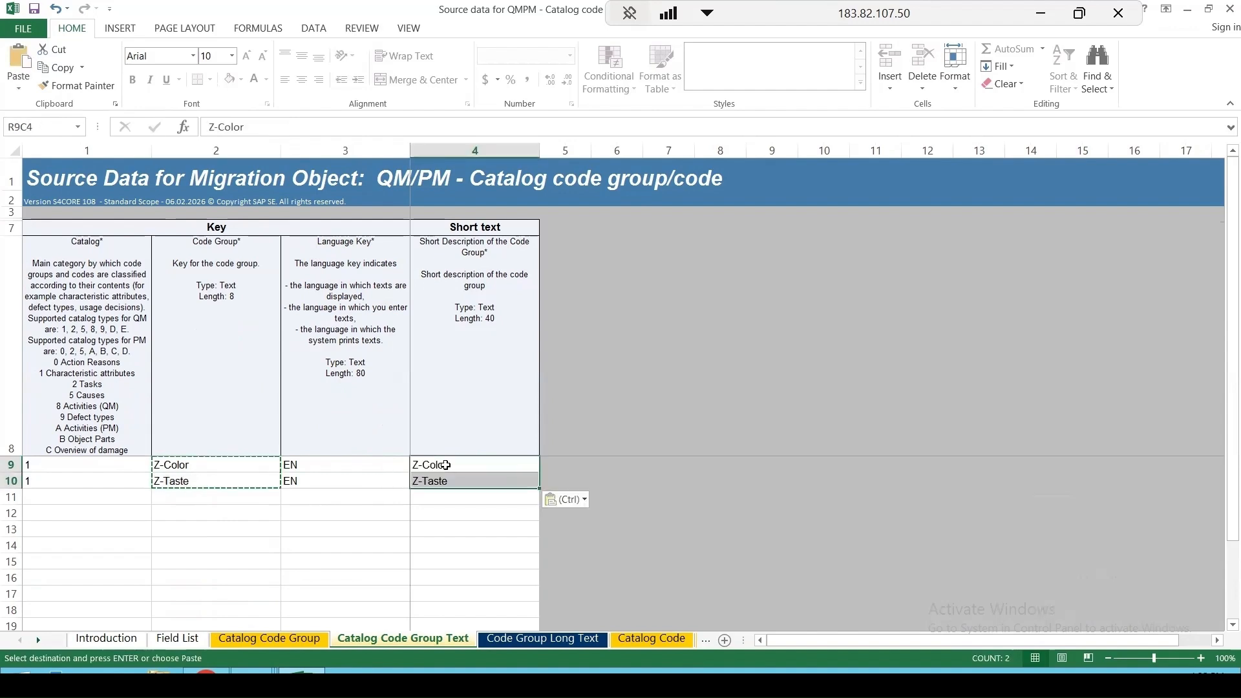
pyautogui.click(313, 532)
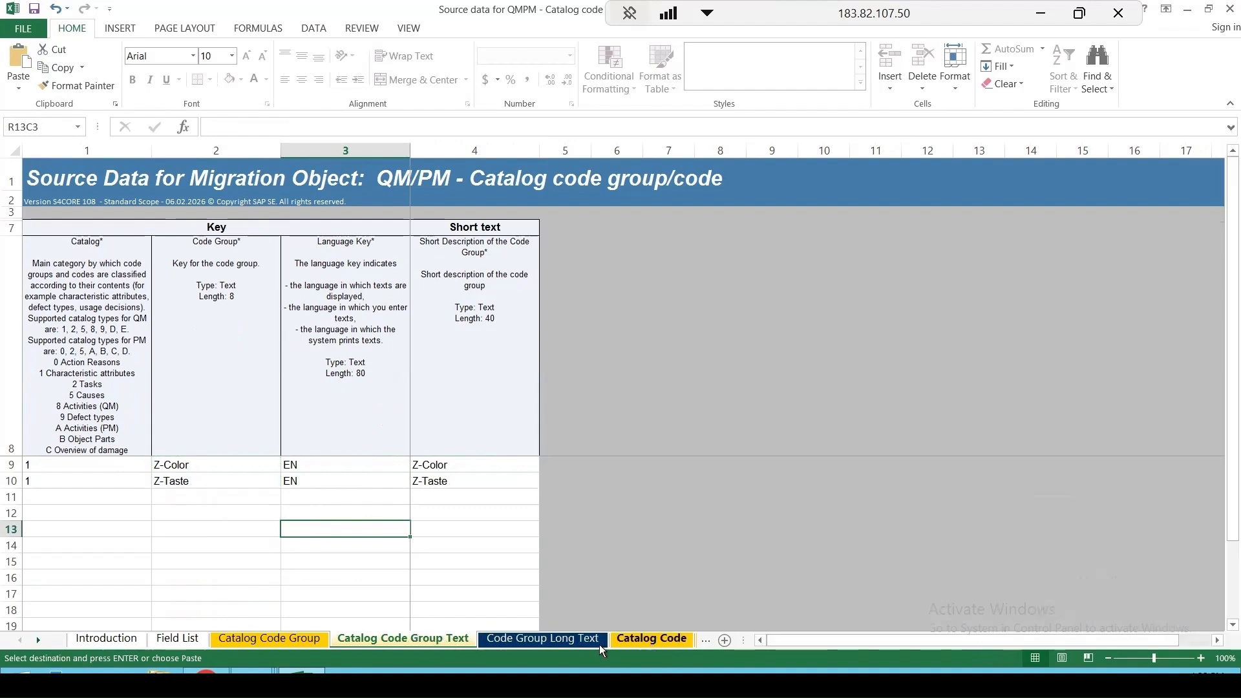
# Enlarge row 8 of the Catalog Code sheet to show its field descriptions, and enter catalog 1 in row 9
pyautogui.click(650, 640)
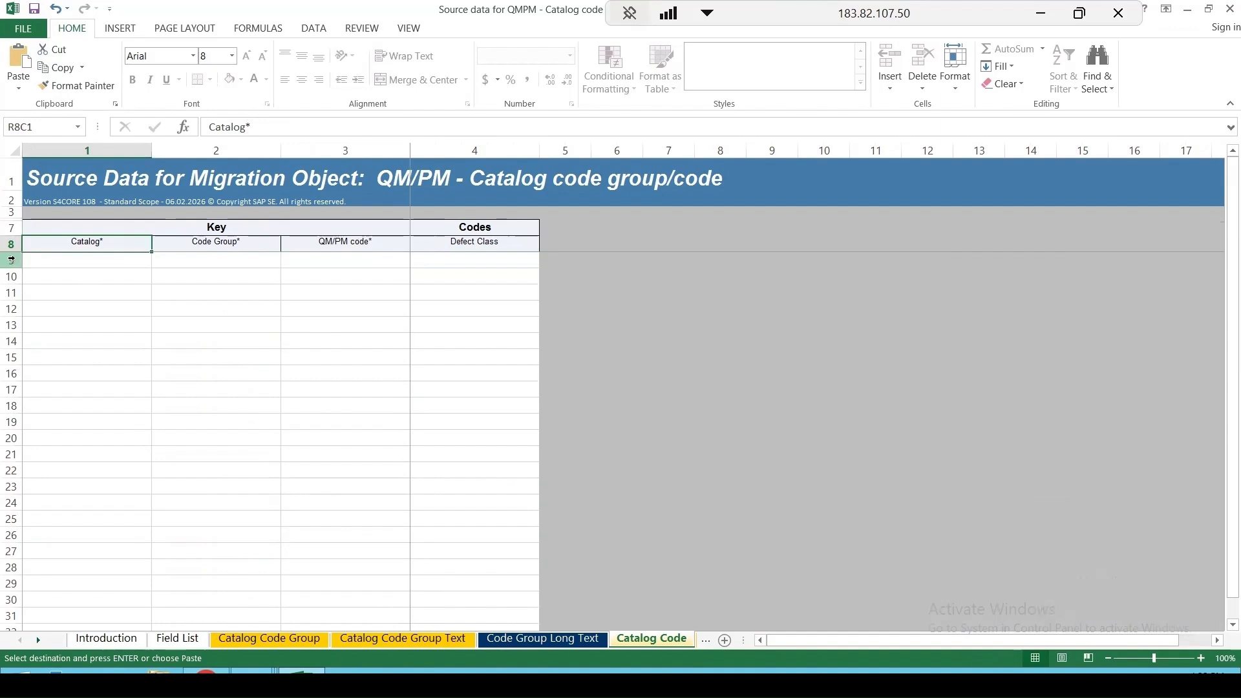
pyautogui.moveTo(13, 251); pyautogui.dragTo(48, 362)
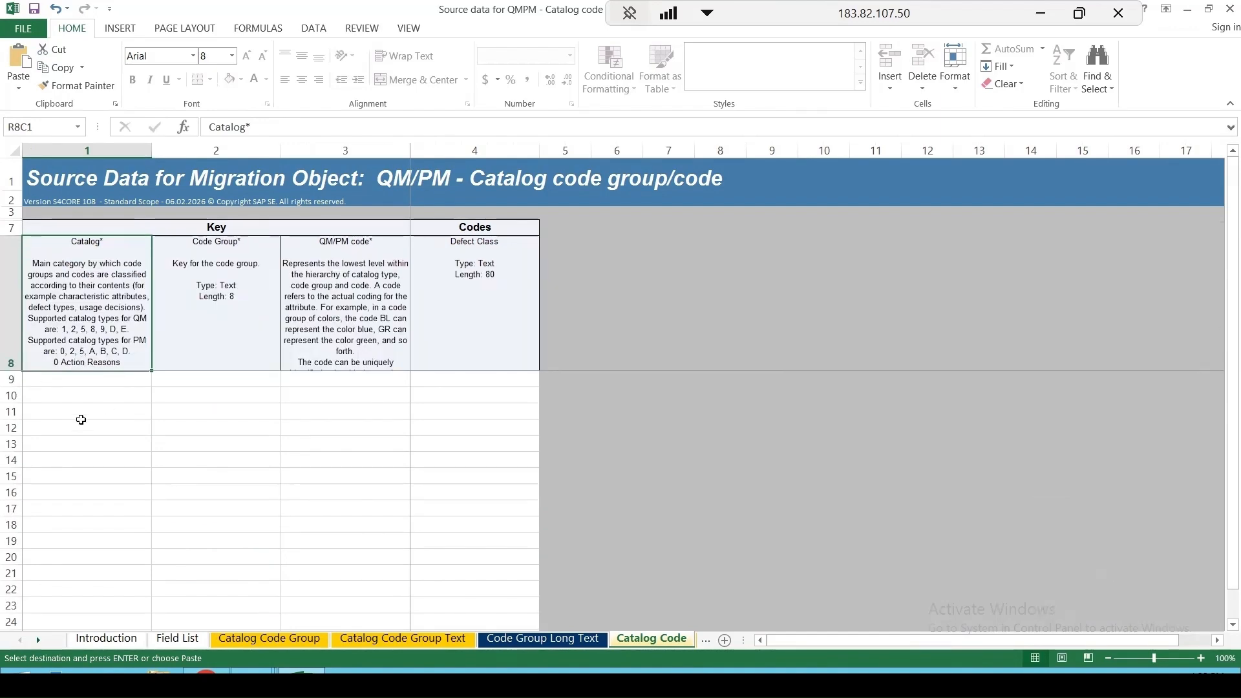
pyautogui.click(93, 378)
pyautogui.write('1')
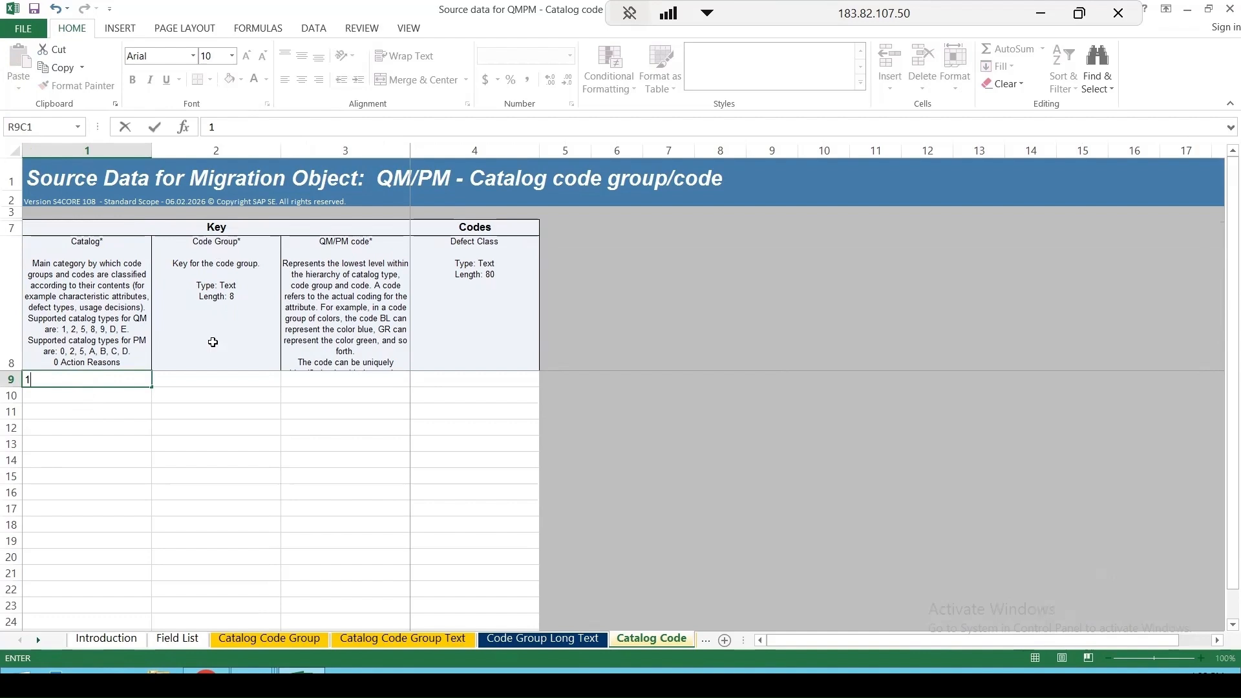
# Copy Z-Color and Z-Taste from the Catalog Code Group Text sheet into the Code Group column of the Catalog Code sheet, starting at row 9
pyautogui.click(208, 385)
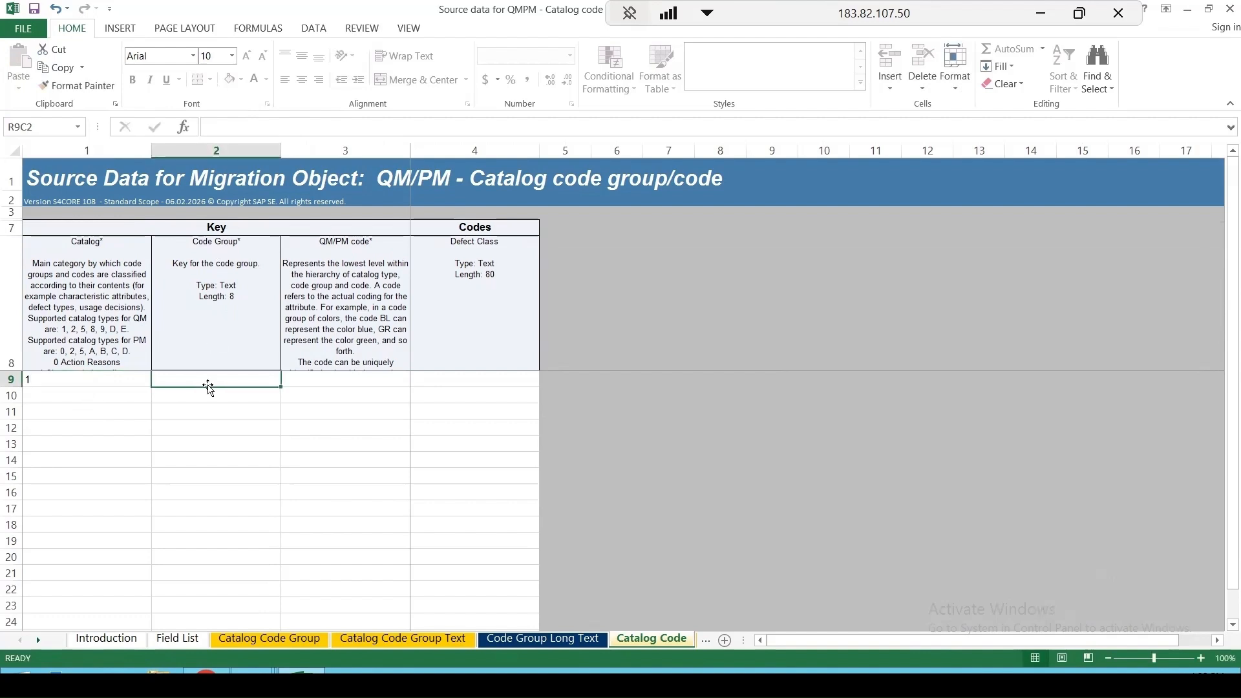
pyautogui.click(388, 640)
pyautogui.moveTo(185, 466); pyautogui.dragTo(193, 489)
pyautogui.hotkey('ctrl', 'c')
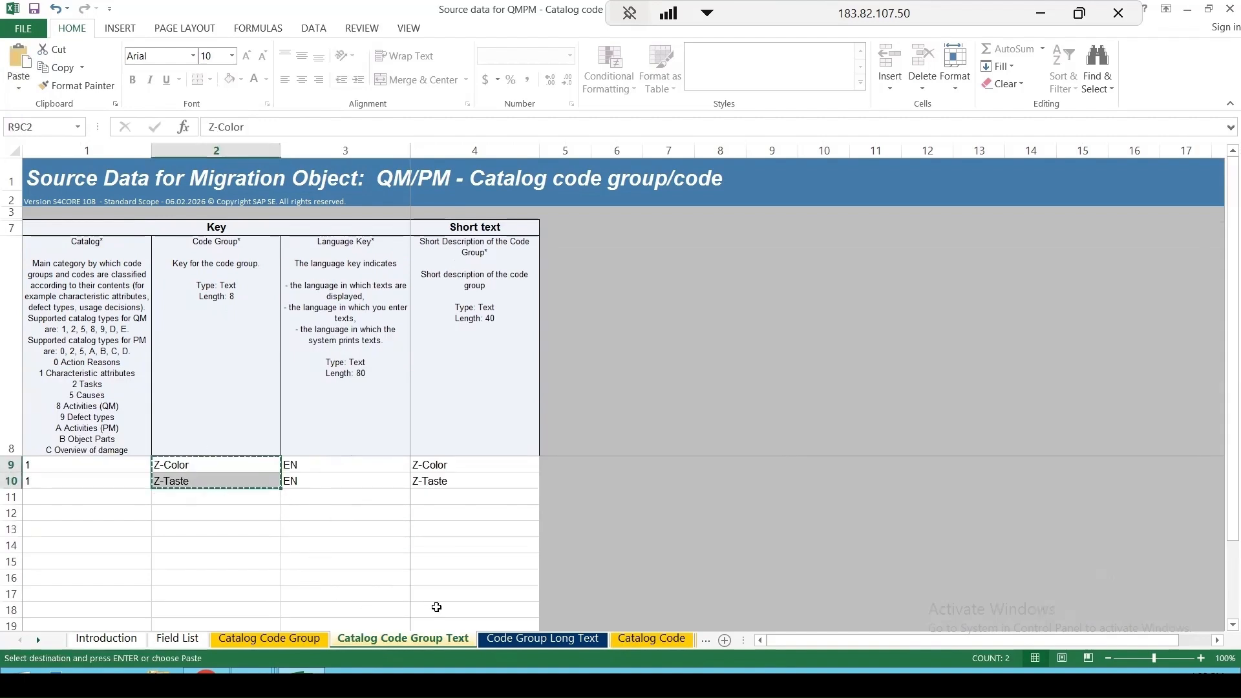
pyautogui.hotkey('ctrl', 'pagedown')
pyautogui.hotkey('ctrl', 'pagedown')
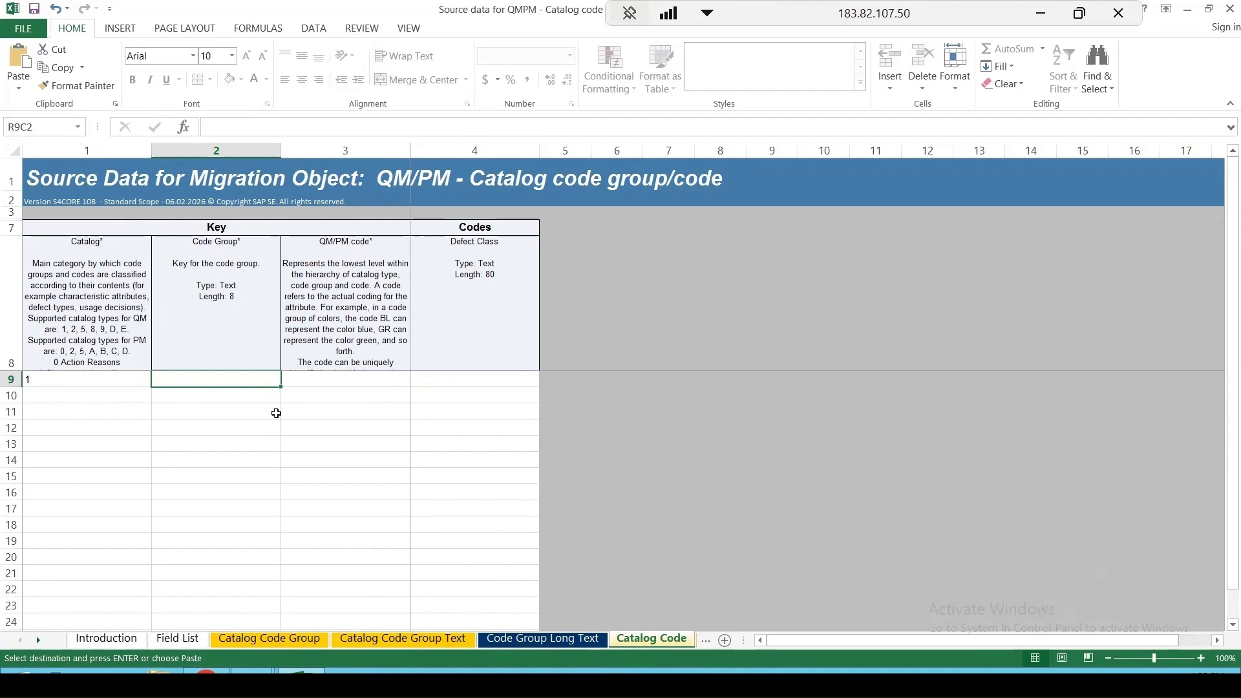
pyautogui.hotkey('ctrl', 'v')
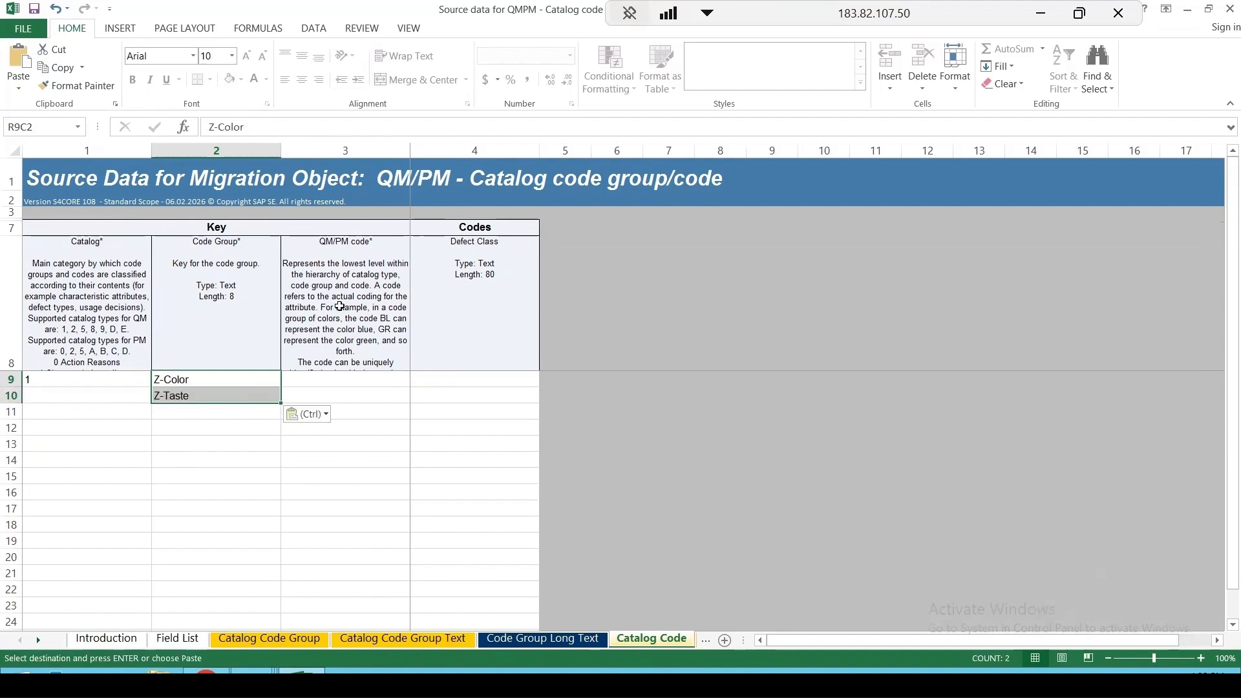
# Enter QM/PM code 01 in rows 9 and 10 of the Catalog Code sheet
pyautogui.click(331, 378)
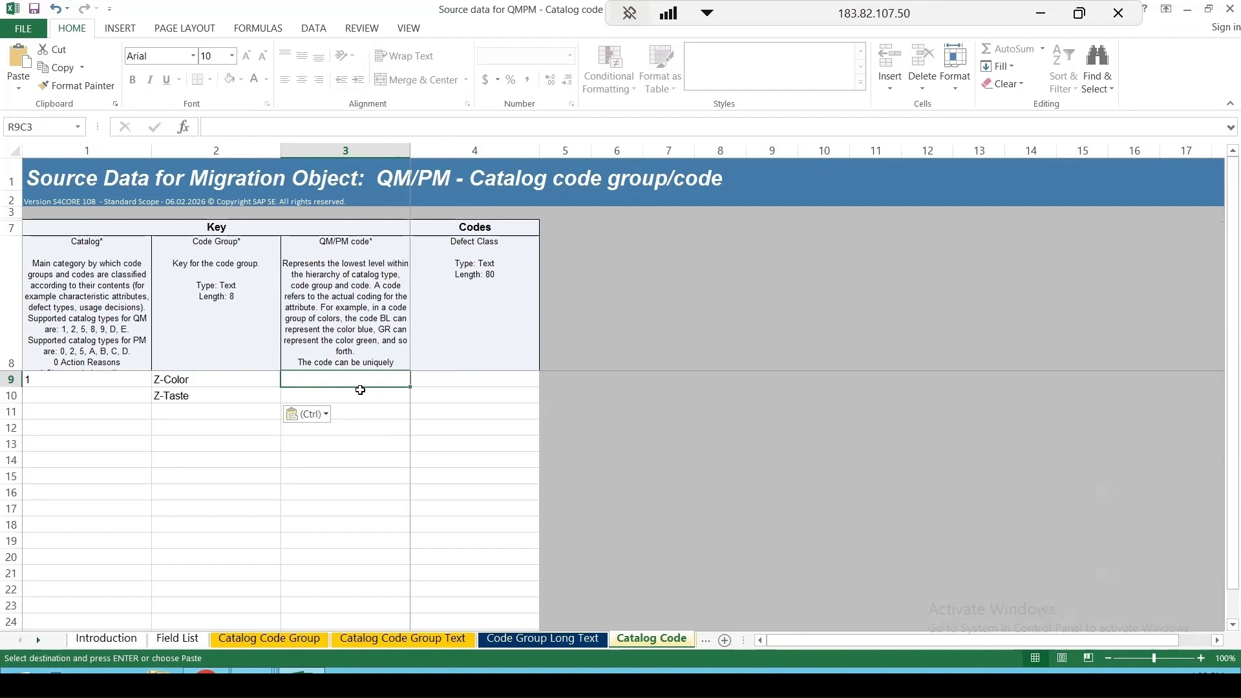
pyautogui.write('01')
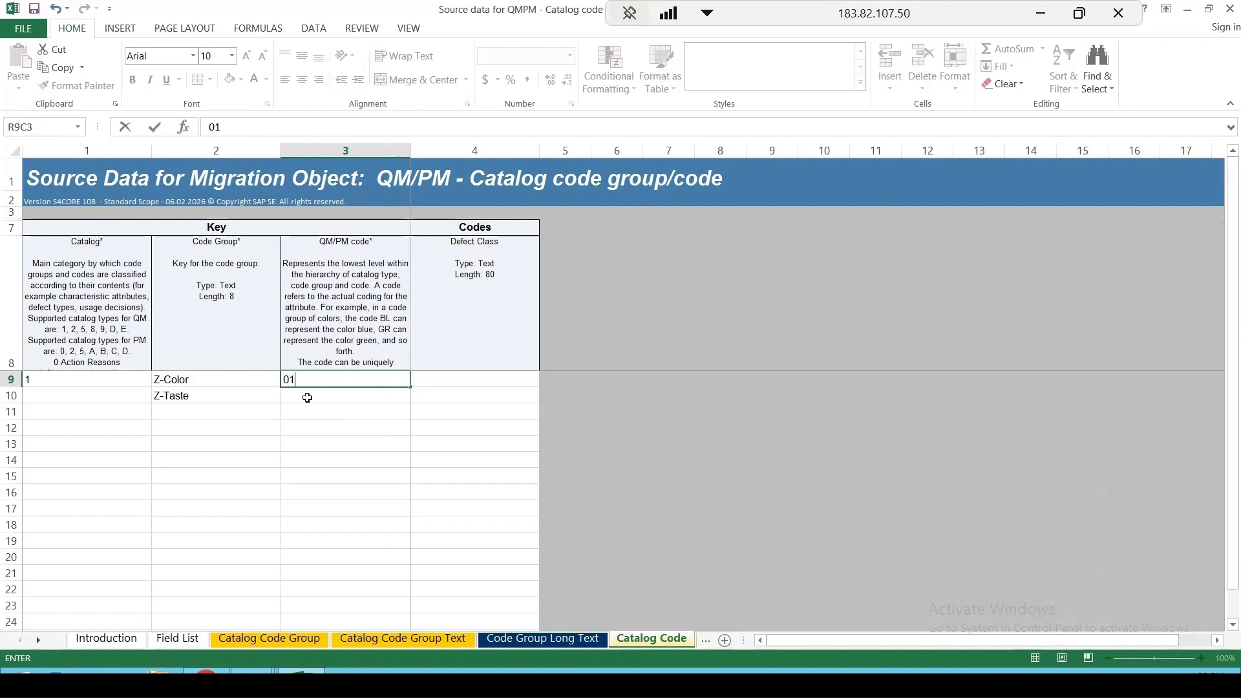
pyautogui.click(307, 398)
pyautogui.write('01')
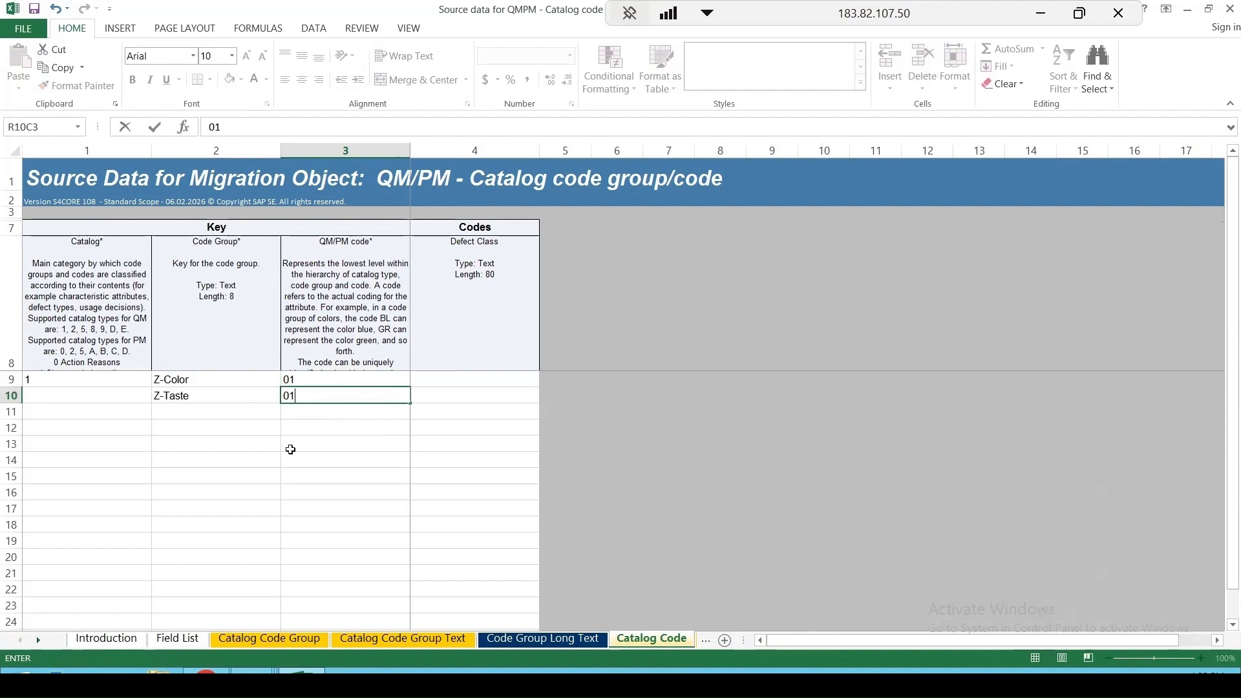
# Paste the code group Z-Taste into rows 12 and 13 of the Catalog Code sheet
pyautogui.click(190, 410)
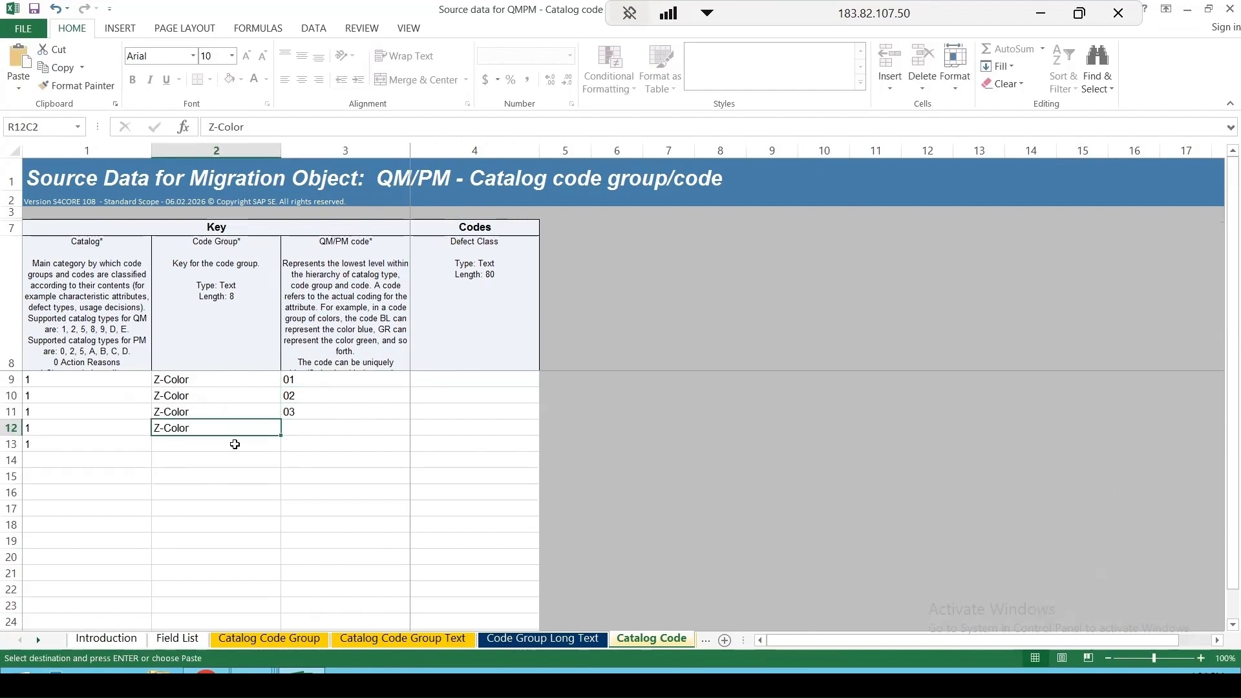
pyautogui.hotkey('ctrl', 'v')
pyautogui.click(194, 444)
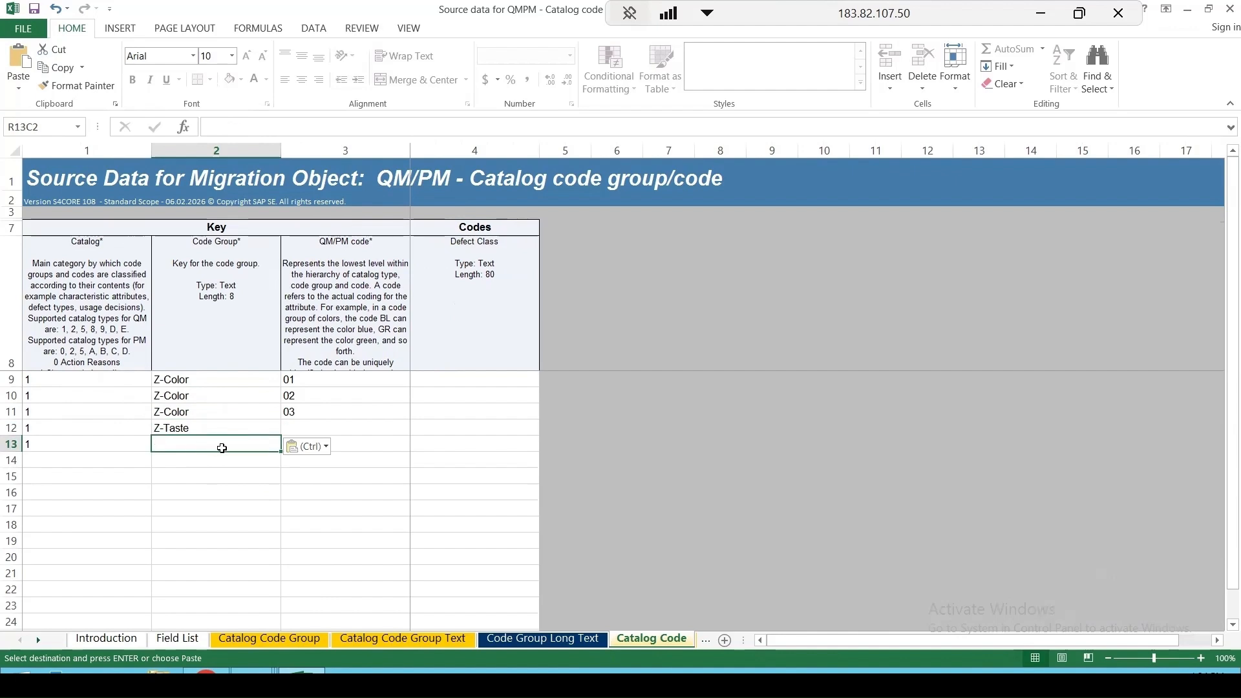
pyautogui.hotkey('ctrl', 'v')
# Enter QM/PM codes 01 and 02 for the two Z-Taste rows of the Catalog Code sheet
pyautogui.click(377, 431)
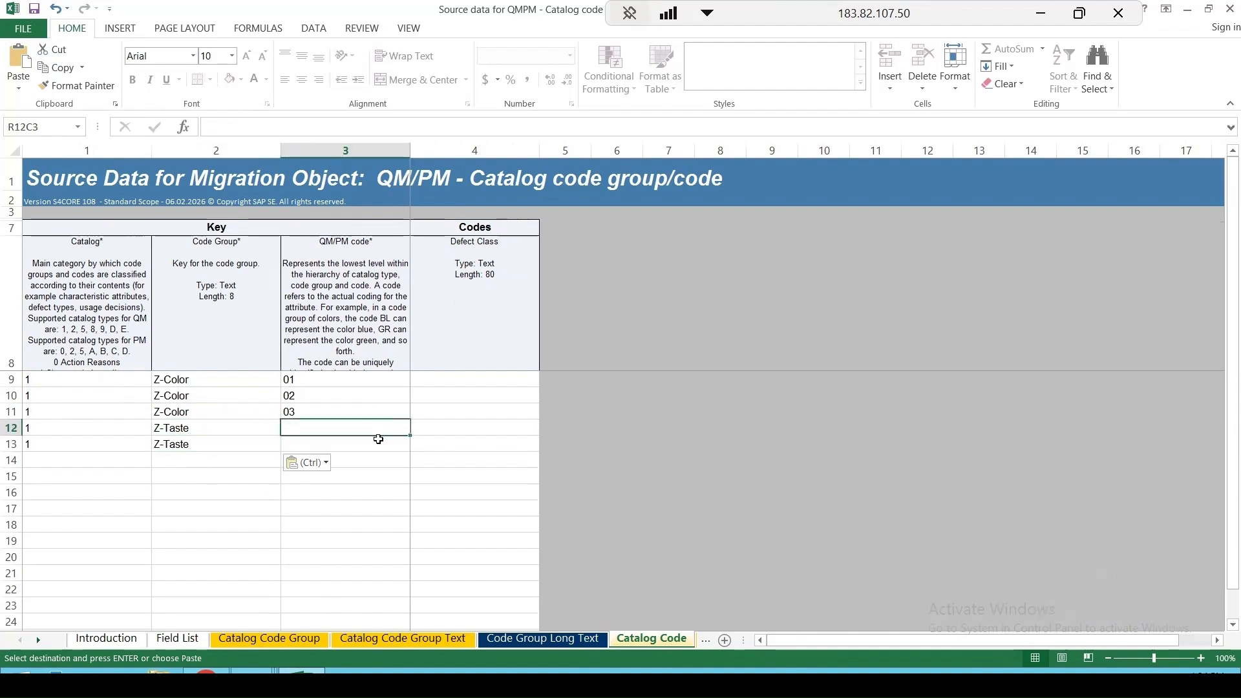
pyautogui.write('01')
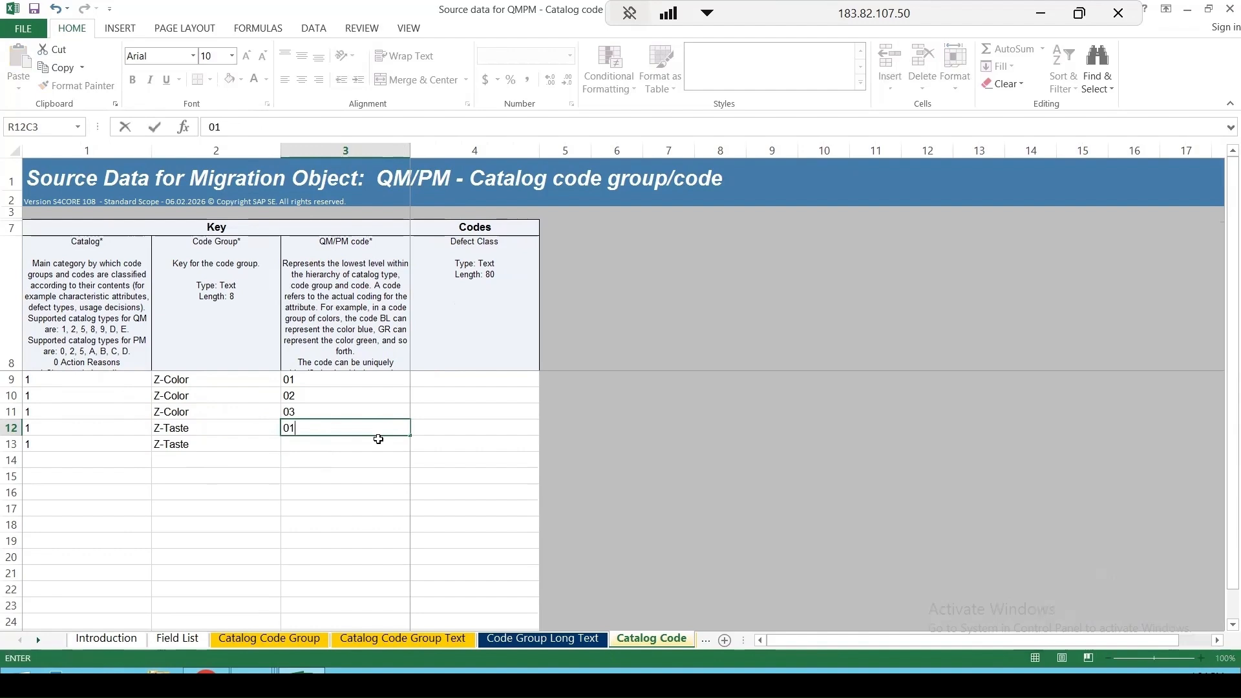
pyautogui.click(322, 443)
pyautogui.write('02')
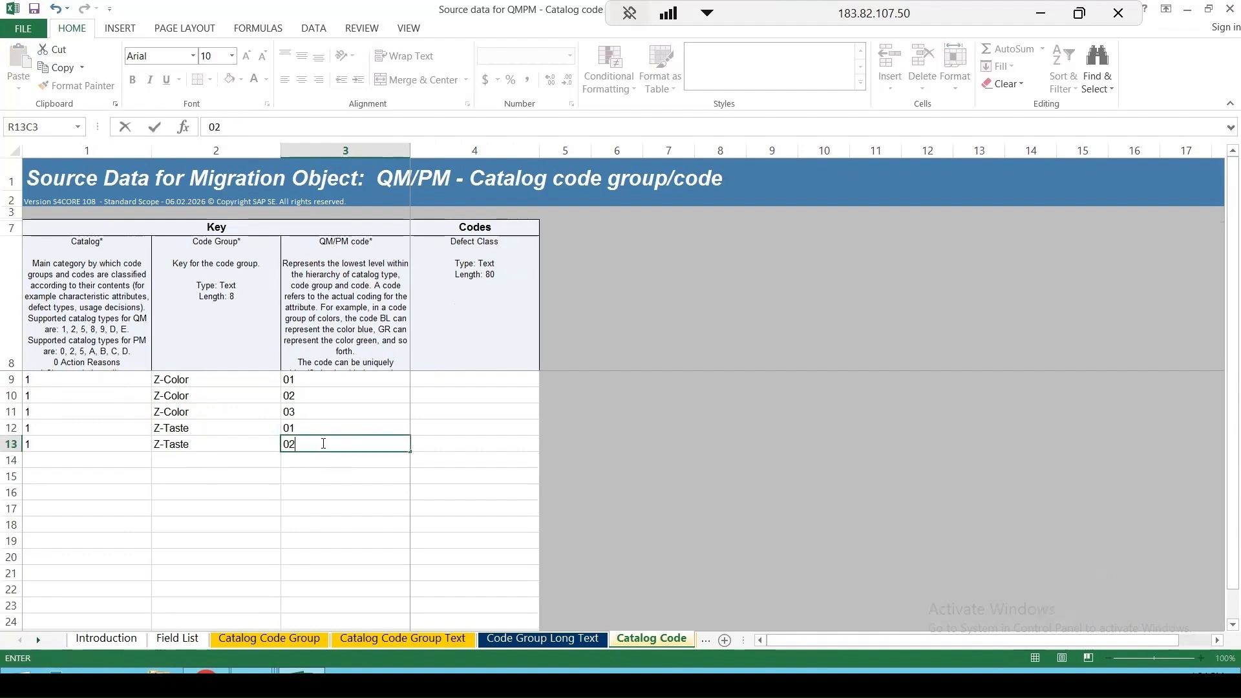
pyautogui.click(463, 500)
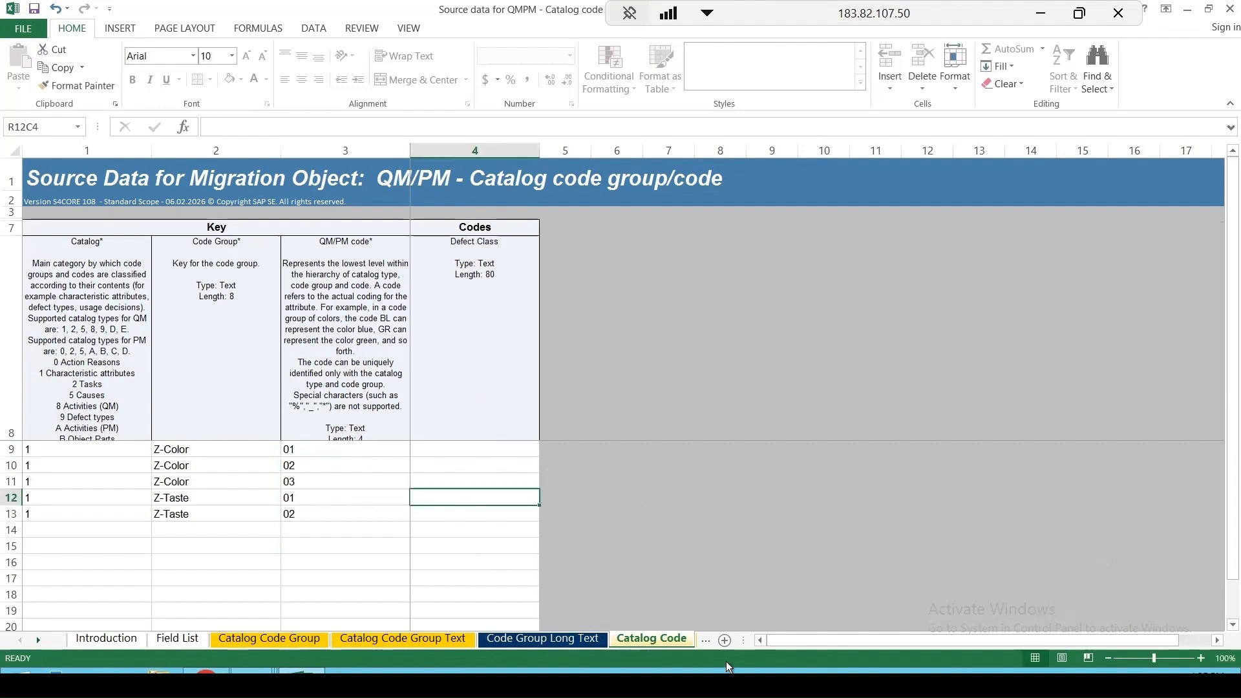
# Enlarge row 8 of the Catalog Code Short Text sheet to show its field descriptions, and enter catalog 1 in row 9
pyautogui.click(53, 641)
pyautogui.click(53, 641)
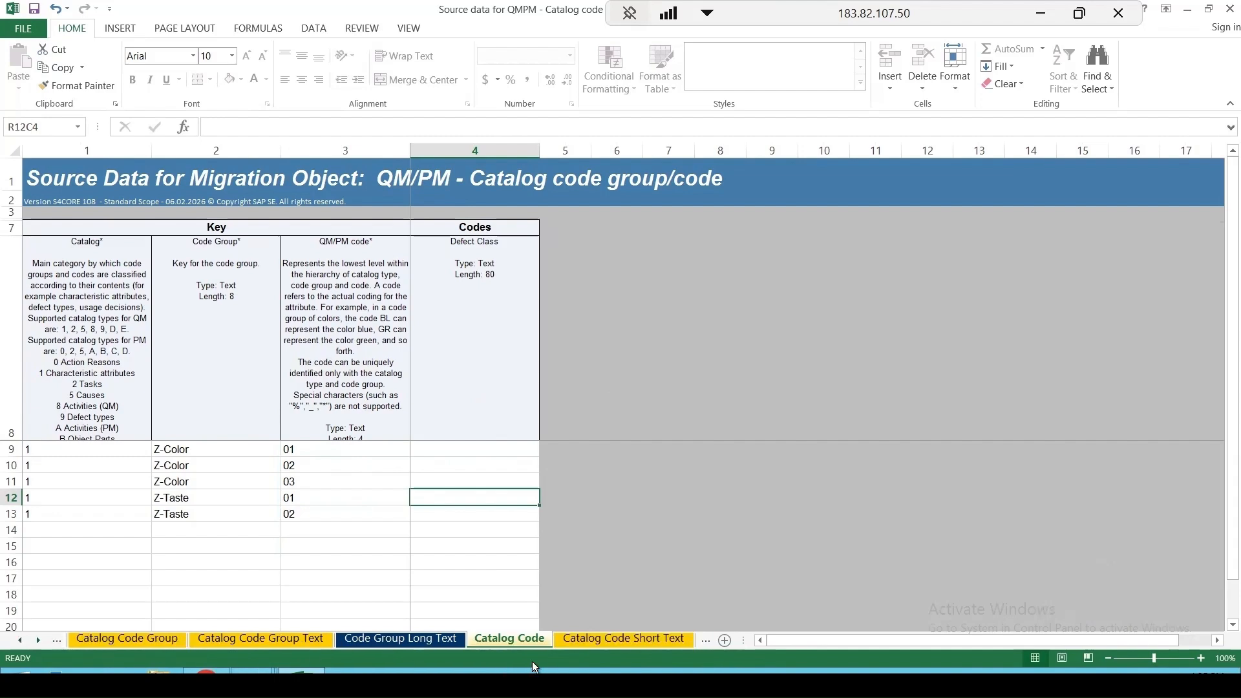
pyautogui.click(619, 638)
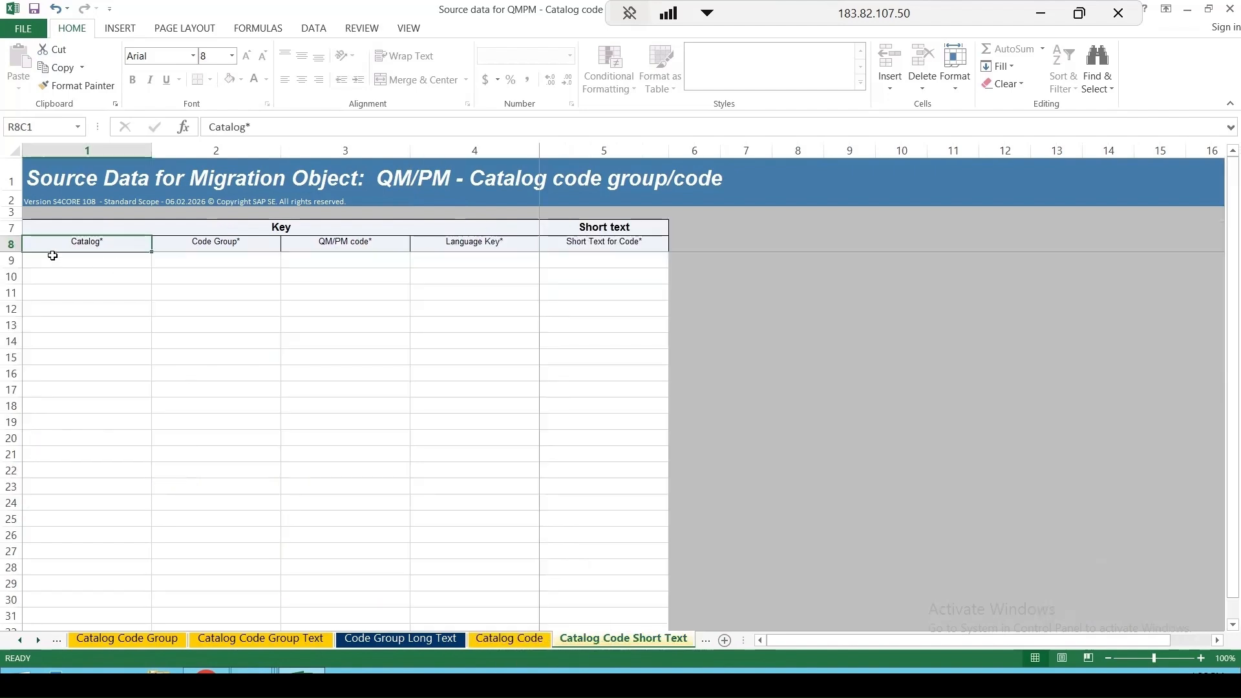
pyautogui.moveTo(21, 250); pyautogui.dragTo(14, 384)
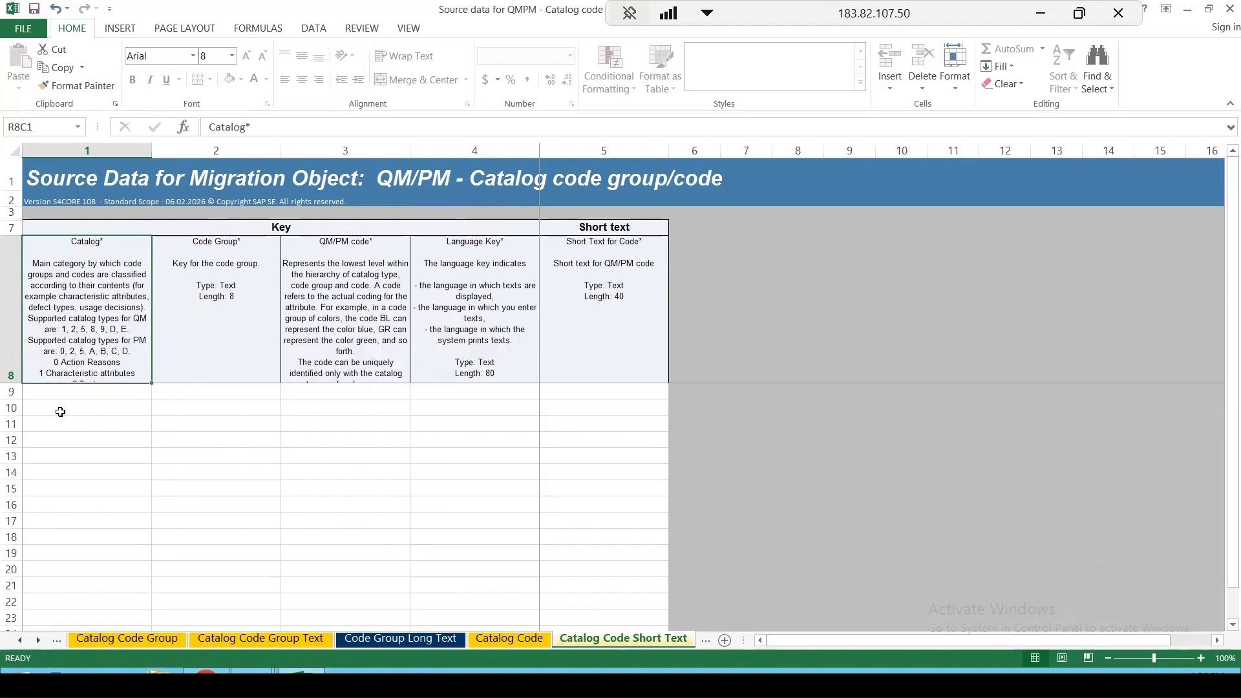
pyautogui.click(90, 391)
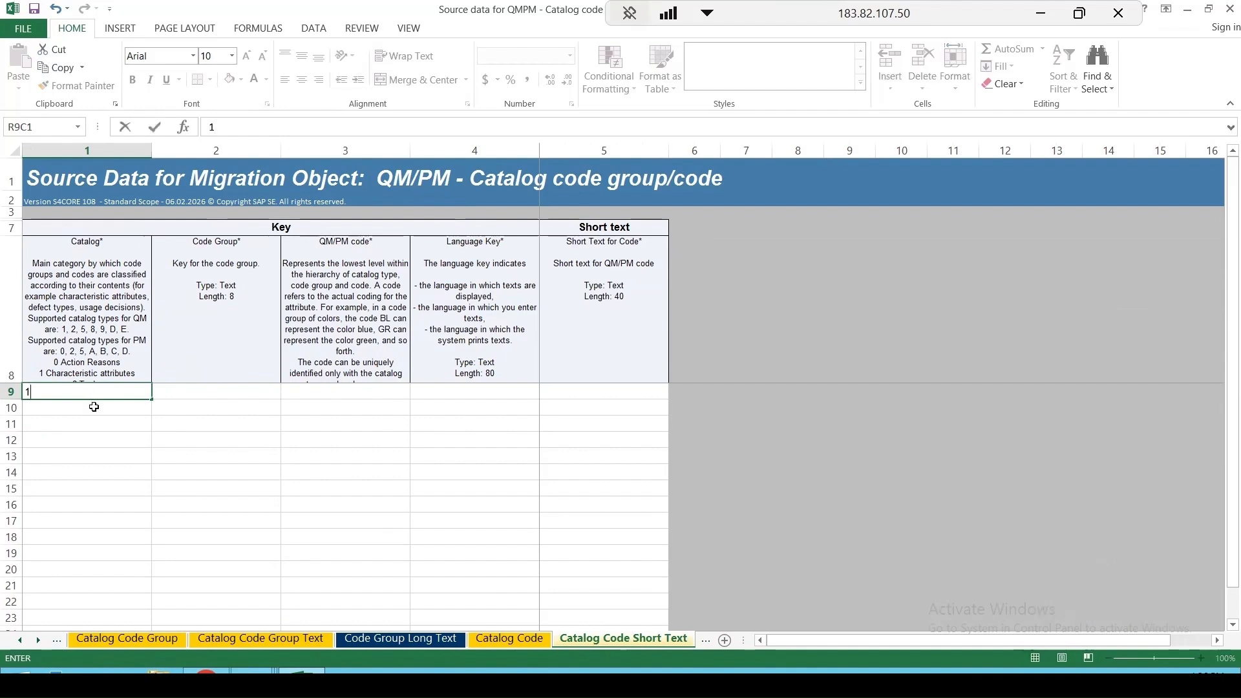
# Copy the five code group entries from rows 9 to 13 of the Catalog Code sheet into the Code Group column of Catalog Code Short Text
pyautogui.click(508, 638)
pyautogui.moveTo(195, 452); pyautogui.dragTo(197, 516)
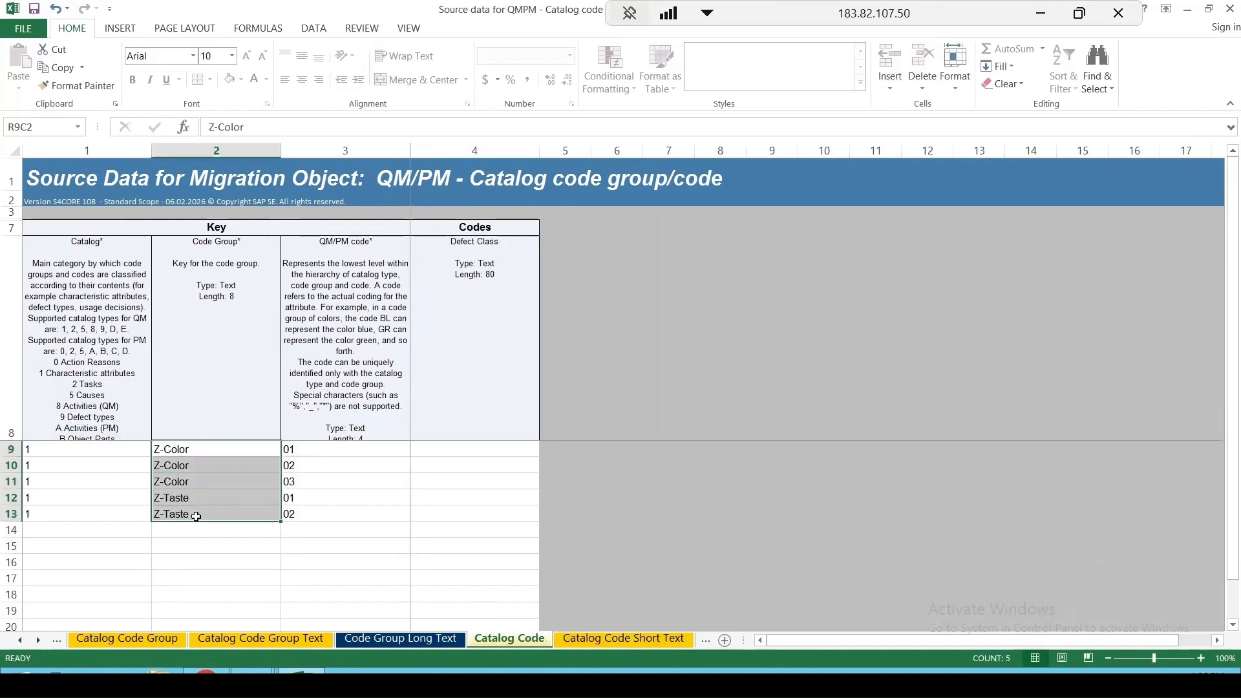
pyautogui.hotkey('ctrl', 'c')
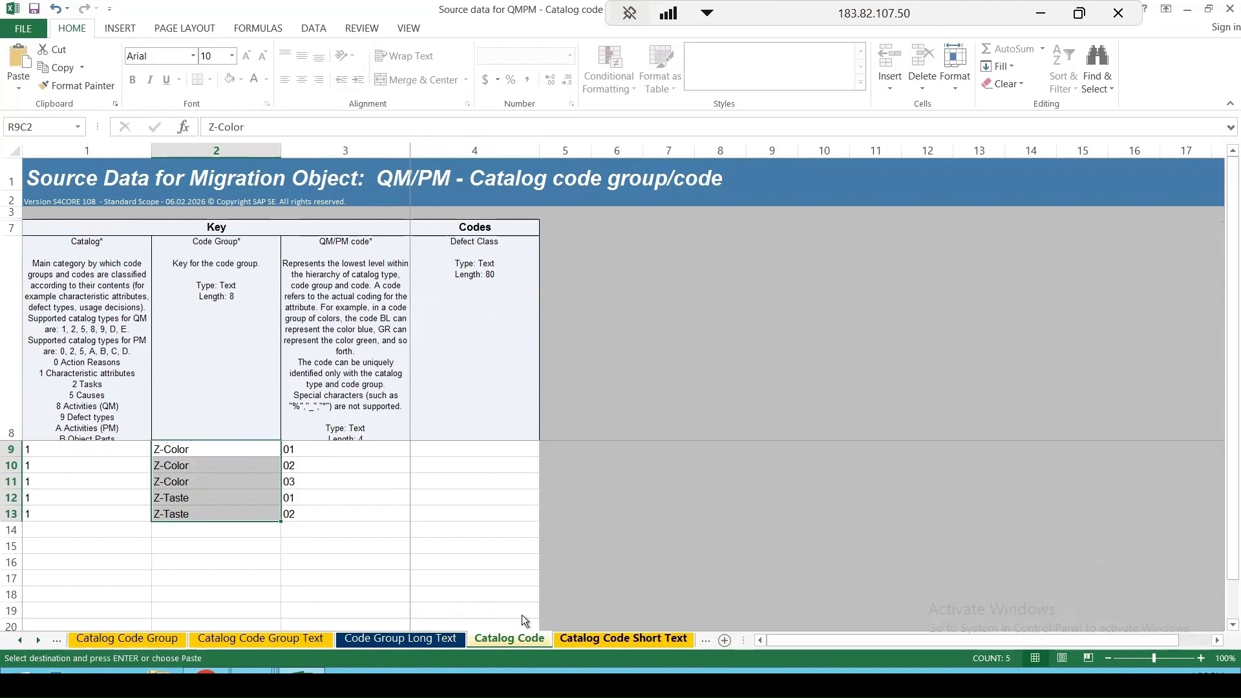
pyautogui.click(617, 639)
pyautogui.click(204, 386)
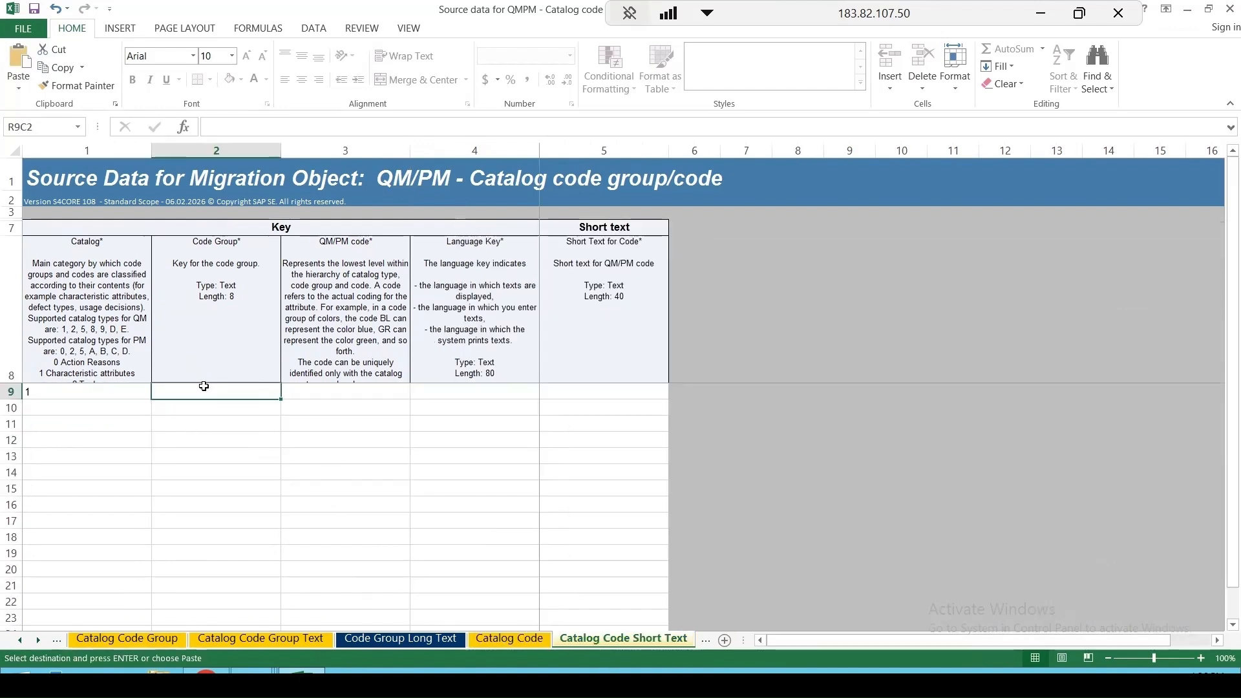
pyautogui.hotkey('ctrl', 'v')
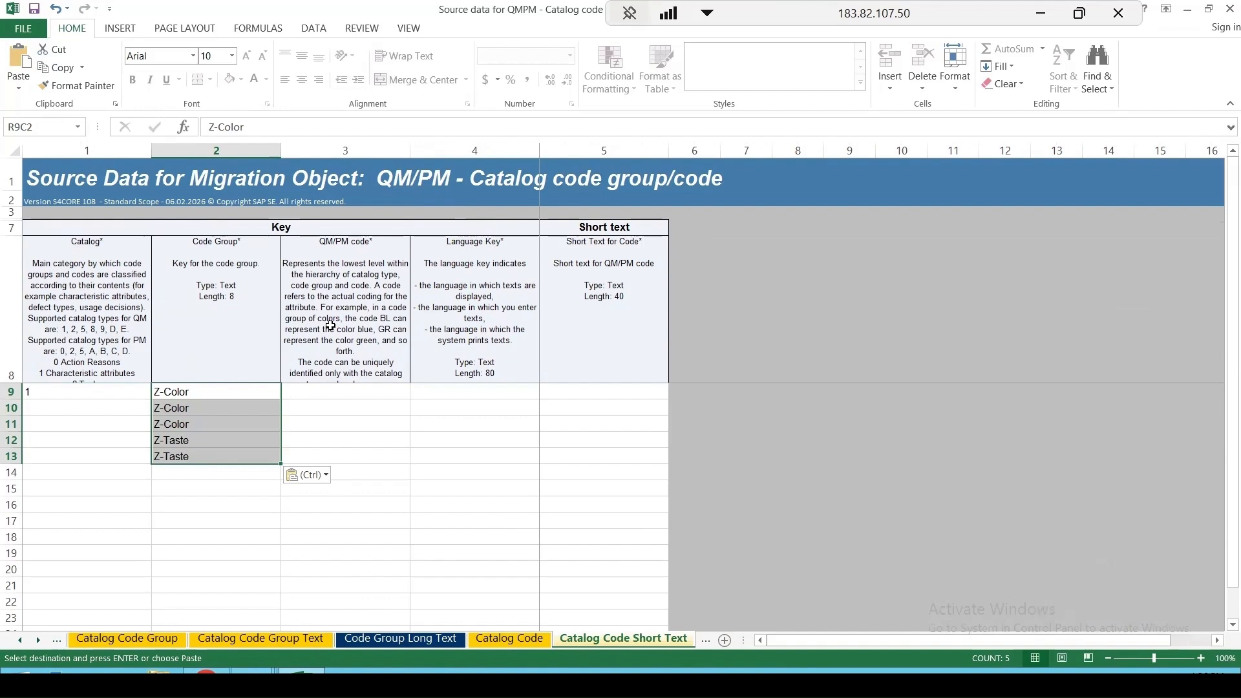
# Copy the five QM/PM codes from the Catalog Code sheet into rows 9 to 13 of the Catalog Code Short Text sheet
pyautogui.click(413, 640)
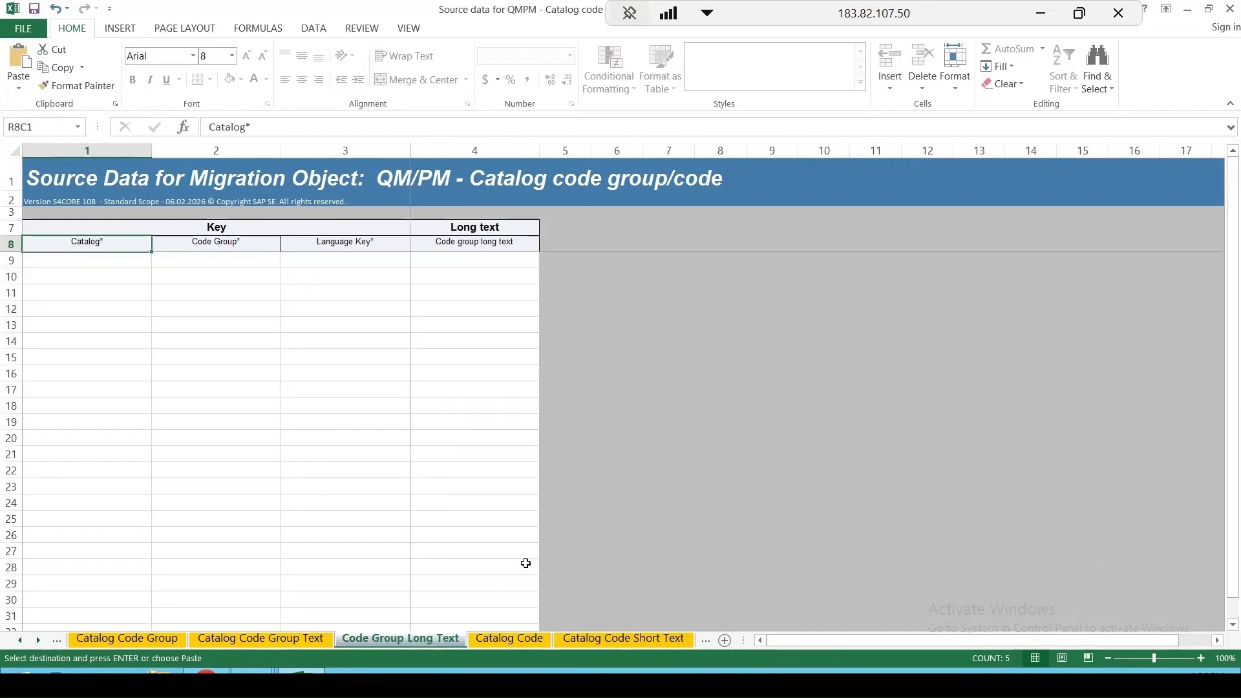
pyautogui.click(509, 638)
pyautogui.moveTo(321, 450); pyautogui.dragTo(321, 514)
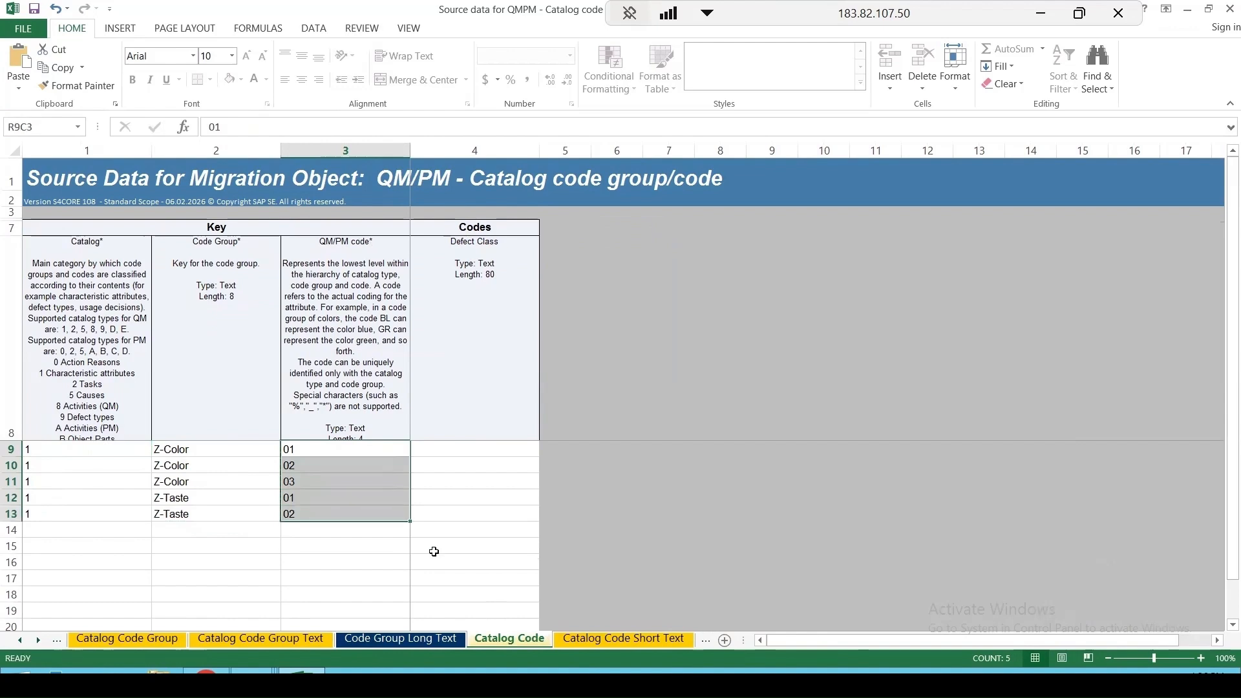
pyautogui.hotkey('ctrl', 'pagedown')
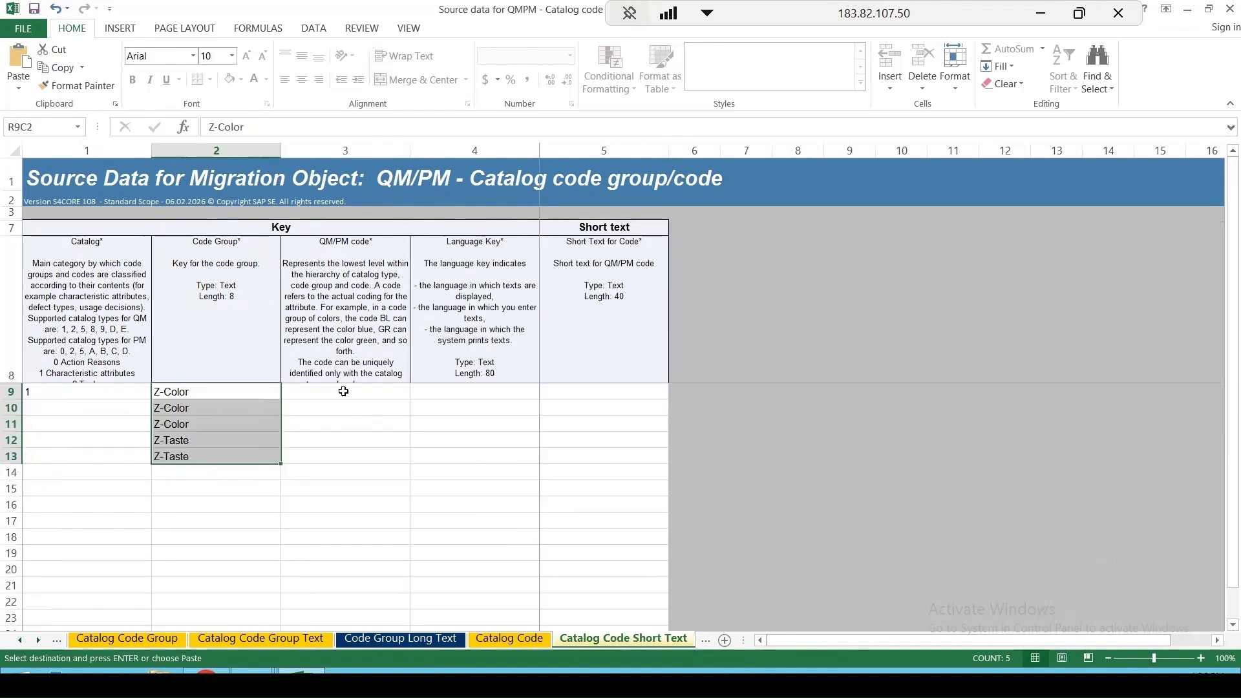
pyautogui.click(343, 392)
pyautogui.press('Return')
# Fill the language key EN into rows 9 to 13 of the Catalog Code Short Text sheet
pyautogui.click(480, 394)
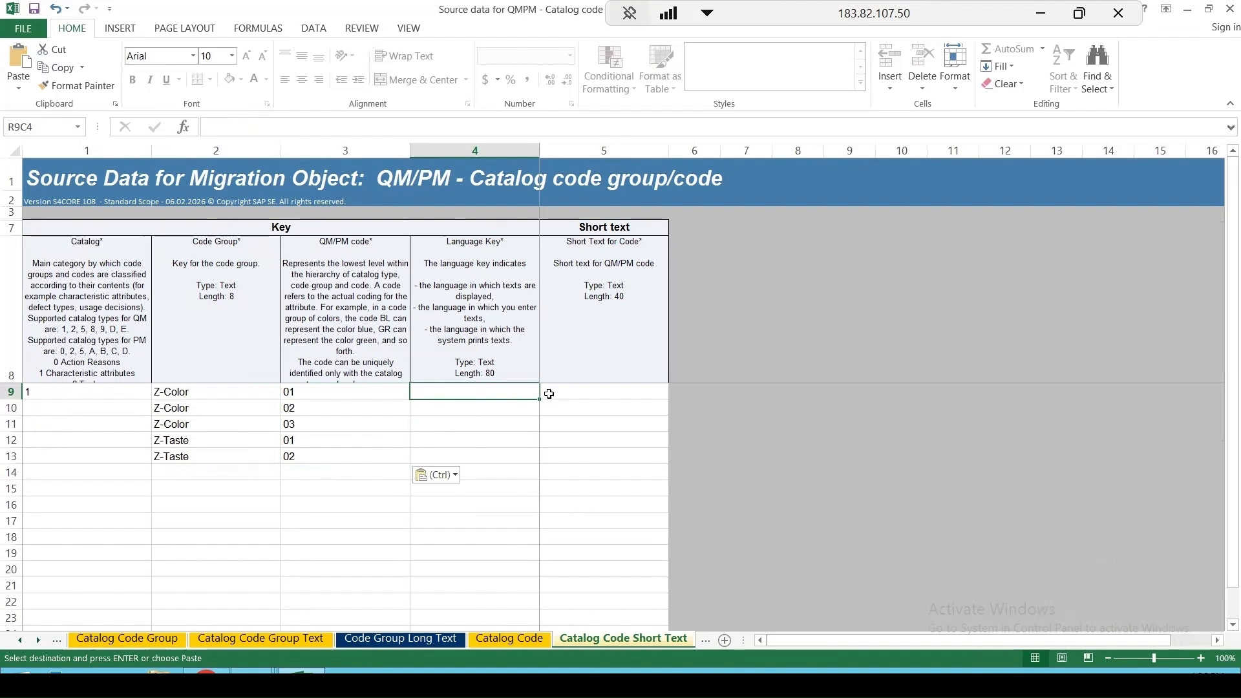
pyautogui.write('EN')
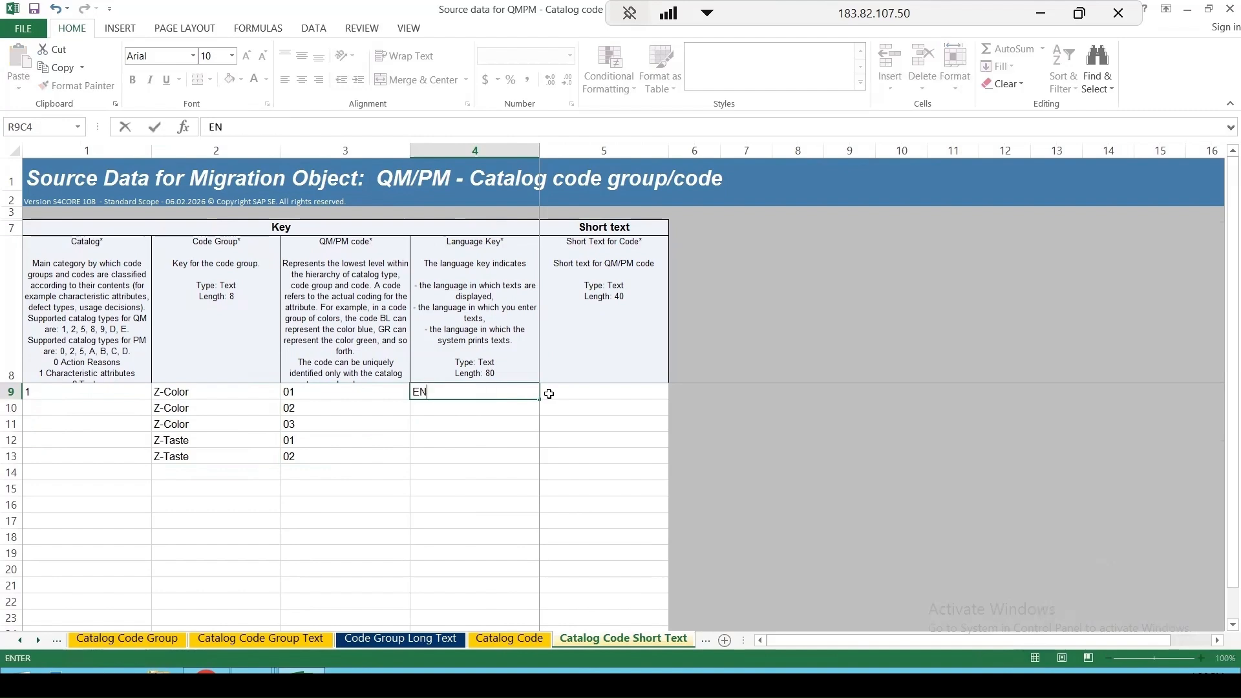
pyautogui.hotkey('ctrl', 'Return')
pyautogui.hotkey('ctrl', 'c')
pyautogui.click(435, 408)
pyautogui.hotkey('ctrl', 'v')
pyautogui.click(433, 423)
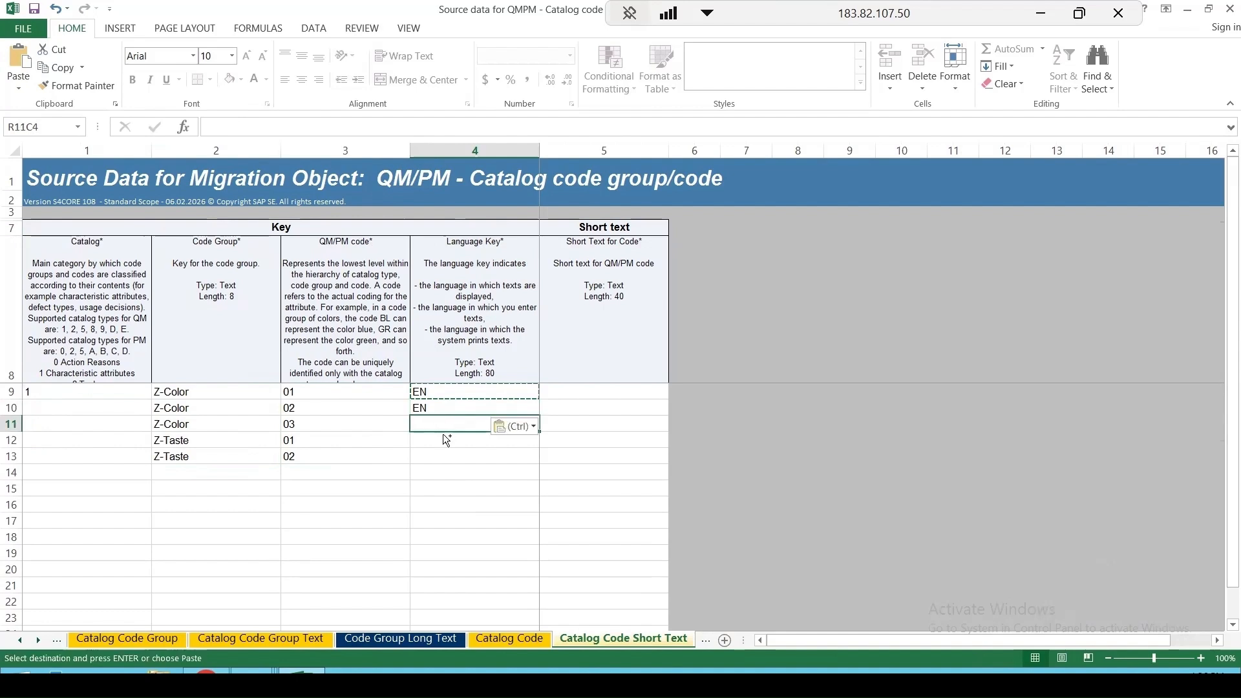
pyautogui.hotkey('ctrl', 'v')
pyautogui.click(433, 441)
pyautogui.hotkey('ctrl', 'v')
pyautogui.click(450, 457)
pyautogui.hotkey('ctrl', 'v')
# Enter catalog 1 in rows 10 to 13 of the Catalog Code Short Text sheet
pyautogui.click(55, 409)
pyautogui.press('Escape')
pyautogui.write('1')
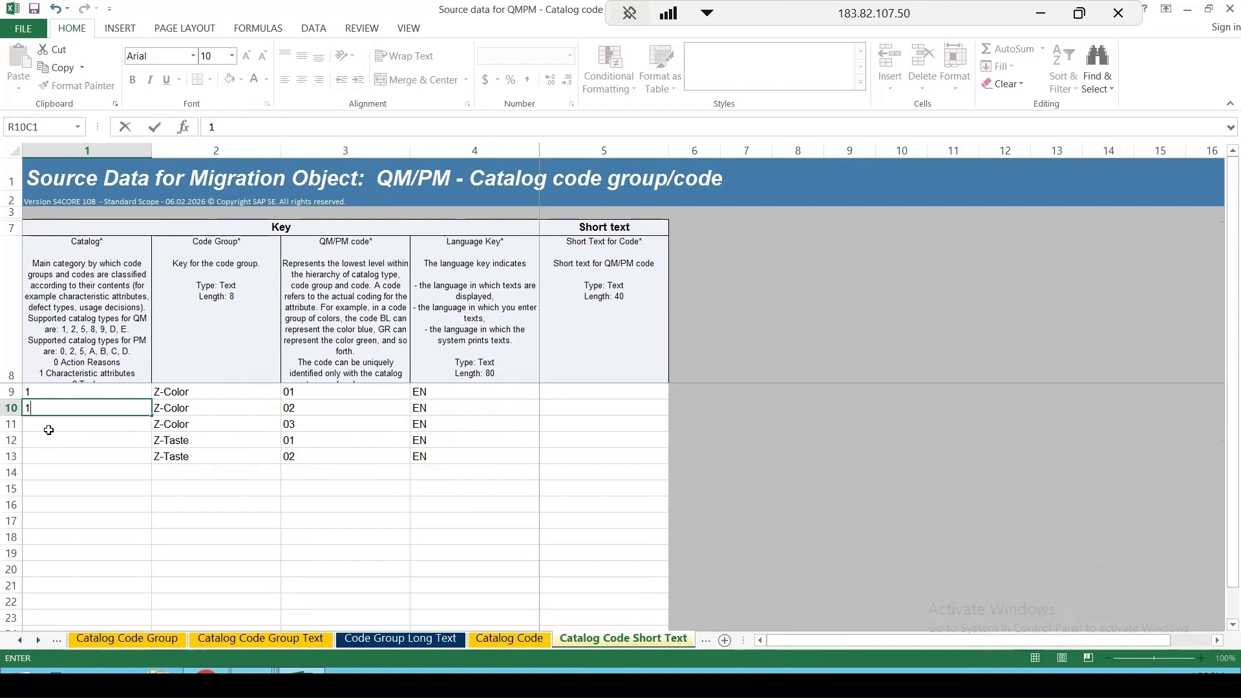
pyautogui.click(49, 429)
pyautogui.write('1')
pyautogui.click(44, 441)
pyautogui.write('1')
pyautogui.click(40, 457)
pyautogui.write('1')
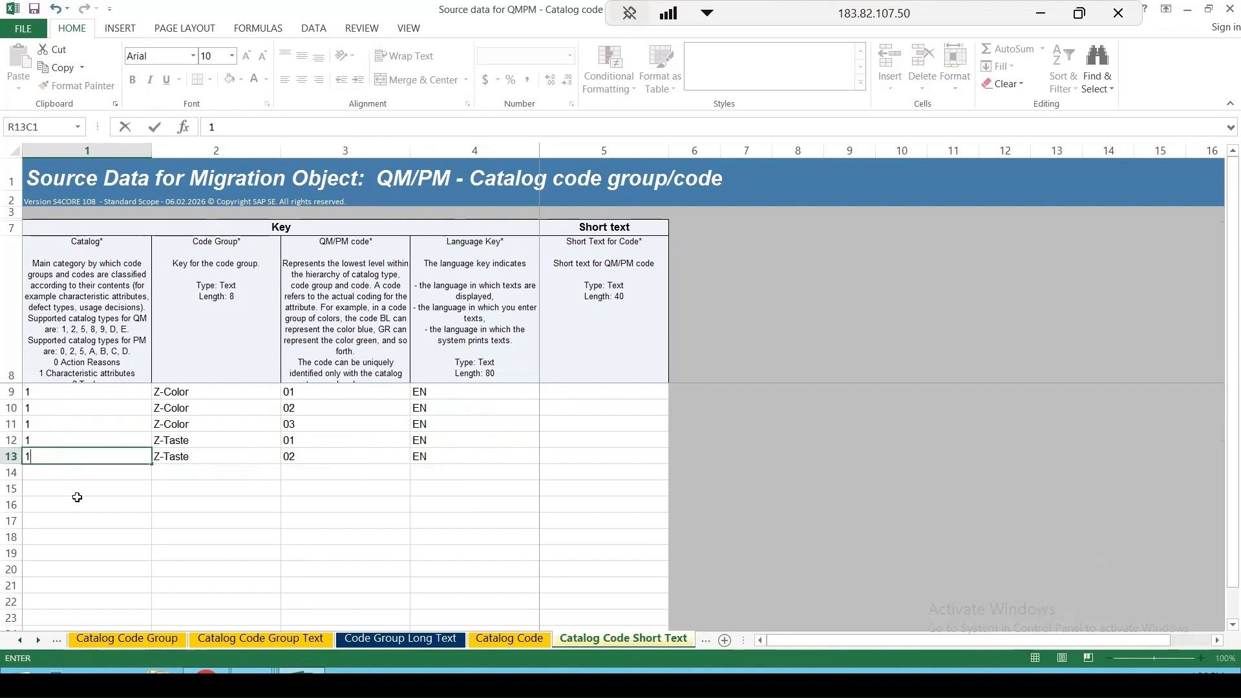
# Enter the short texts Red, Green and Yellow for Z-Color codes 01, 02 and 03
pyautogui.click(605, 392)
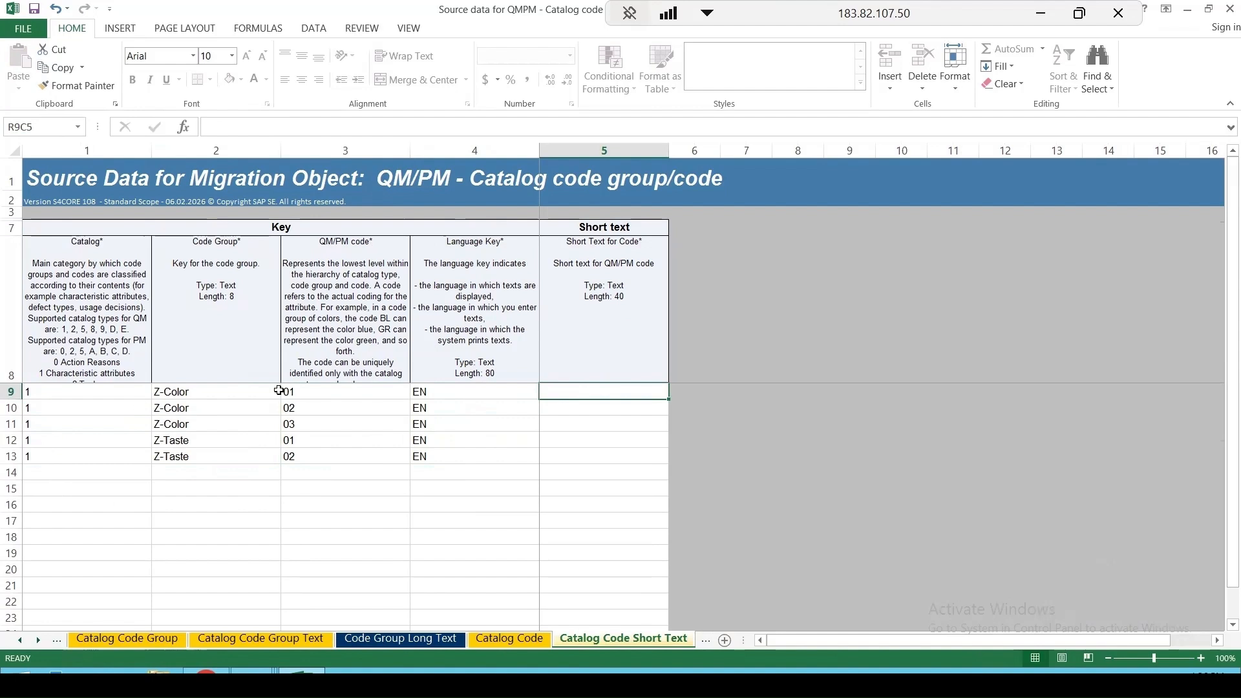
pyautogui.write('Red')
pyautogui.click(601, 410)
pyautogui.write('Green')
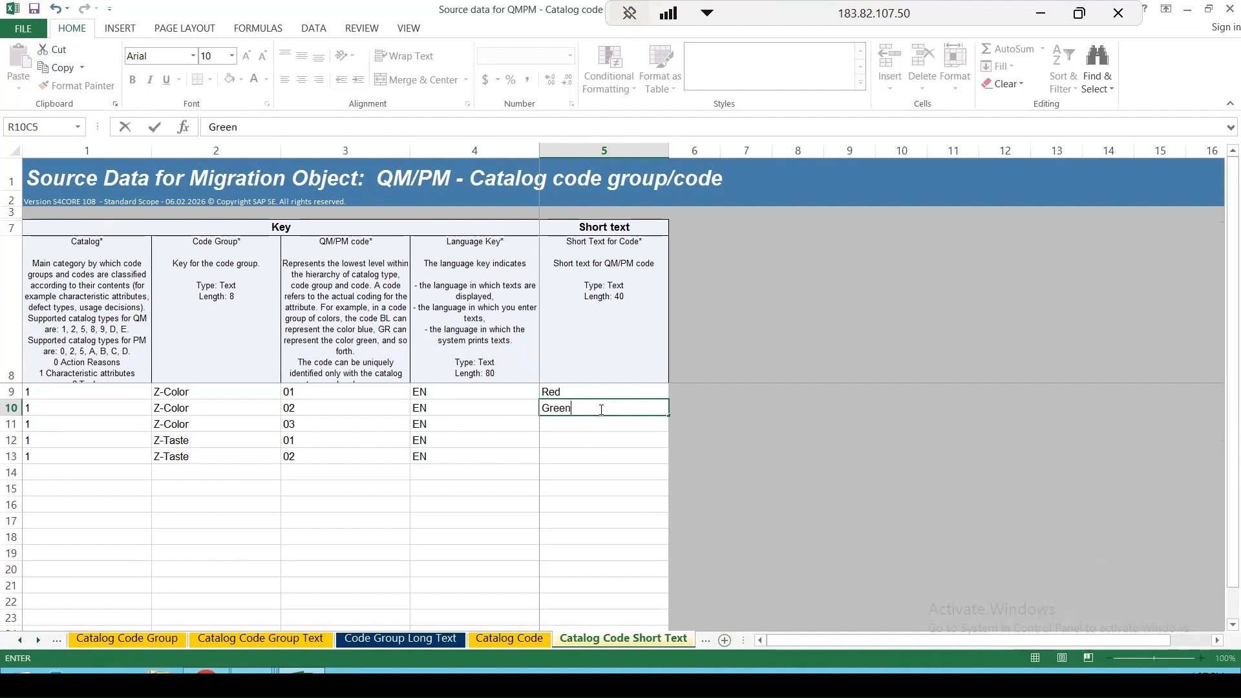
pyautogui.click(565, 422)
pyautogui.write('Yellow')
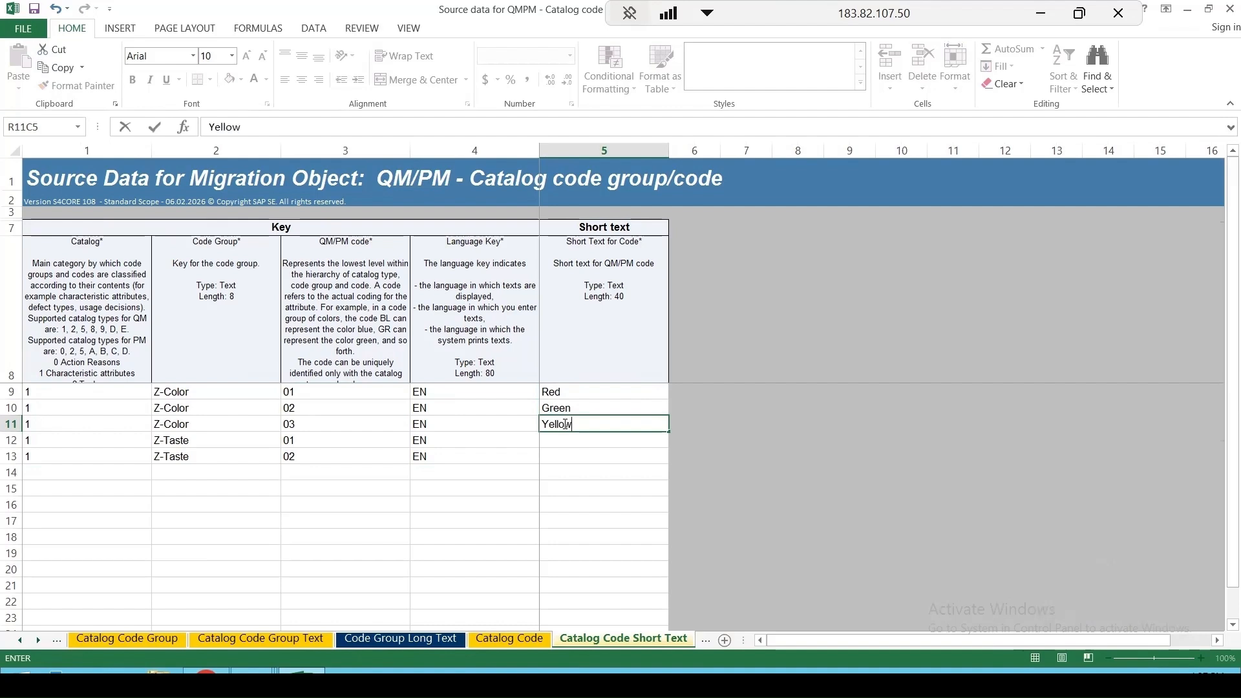
# Enter the short texts Sweet and Bitter for Z-Taste codes 01 and 02
pyautogui.click(558, 442)
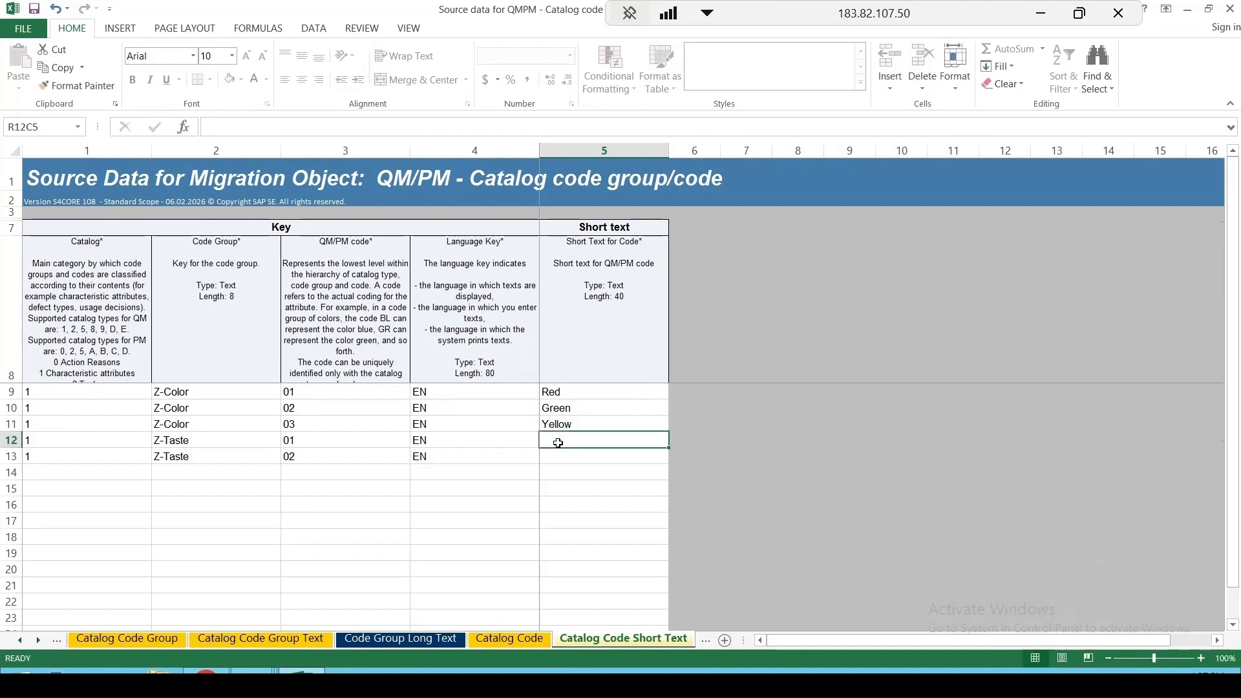
pyautogui.write('Sweet')
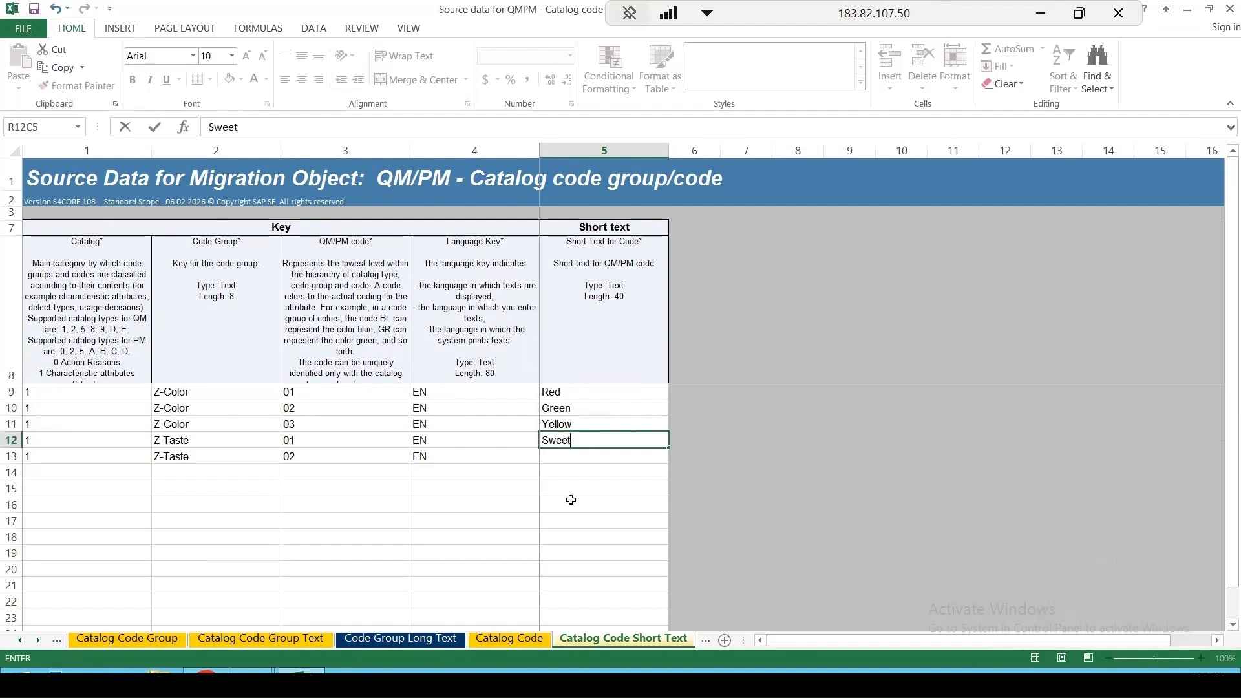
pyautogui.click(572, 455)
pyautogui.write('Bitter')
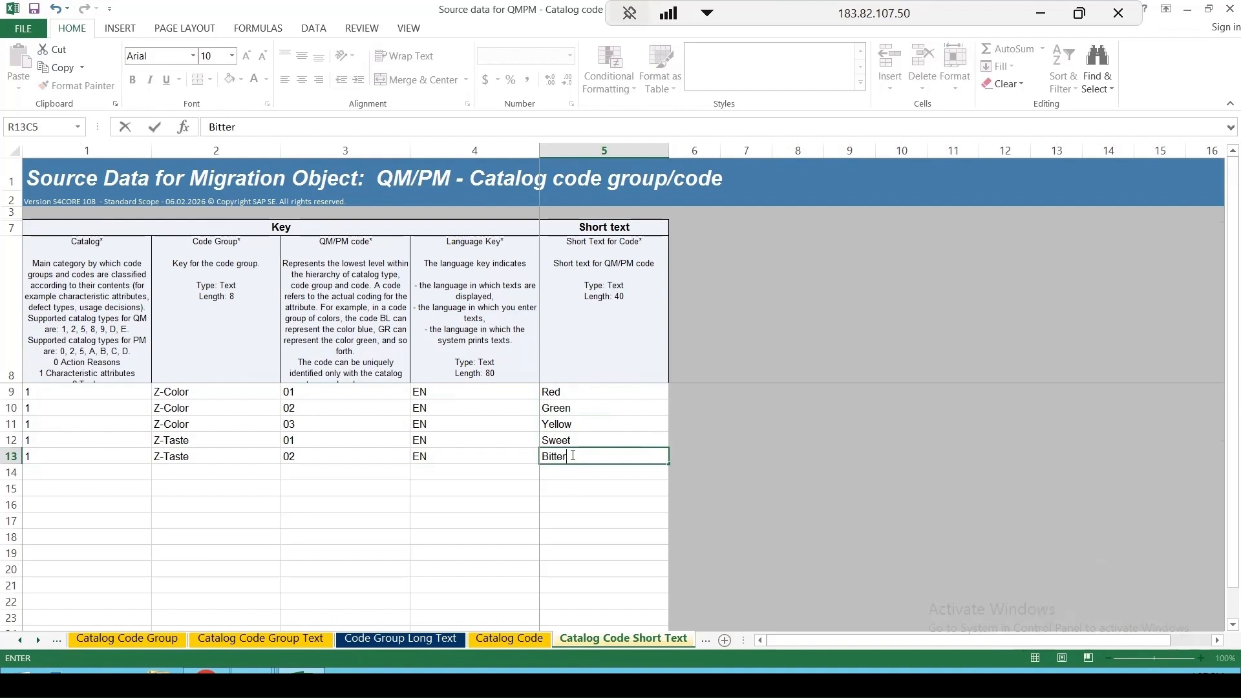
# Check the Catalog Code Long Text sheet and review the entries on the filled catalog sheets
pyautogui.click(48, 642)
pyautogui.click(49, 642)
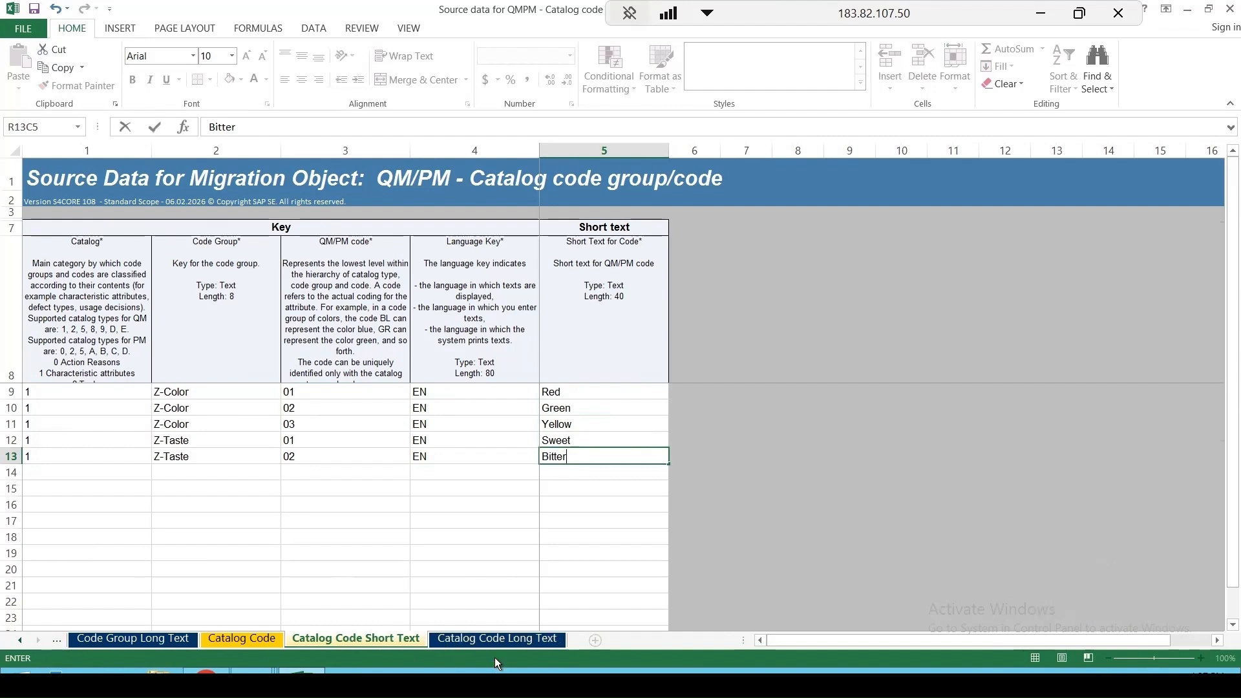
pyautogui.click(482, 638)
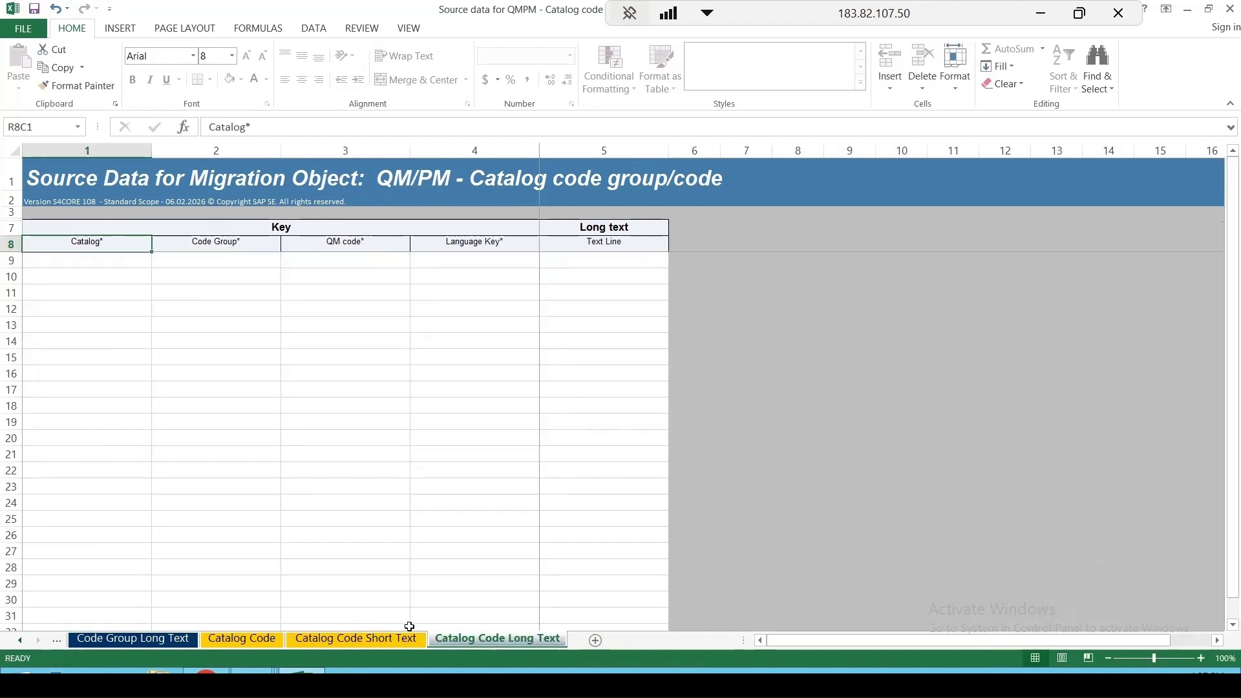
pyautogui.click(294, 643)
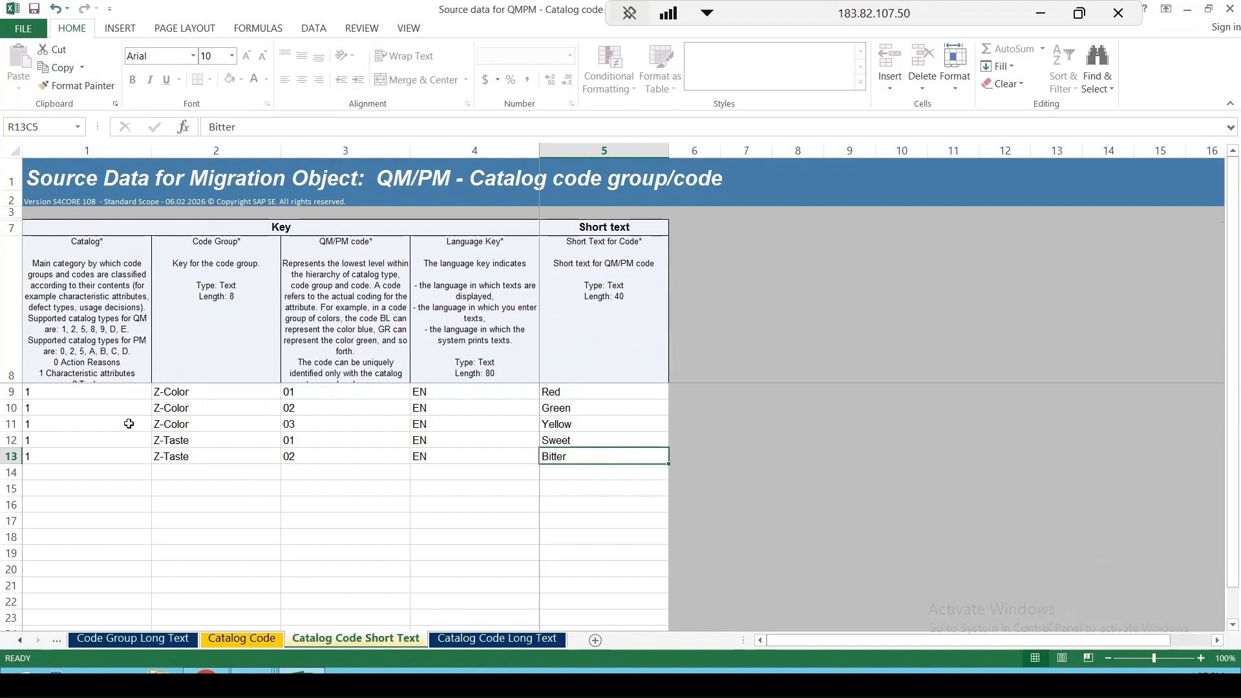
pyautogui.click(264, 641)
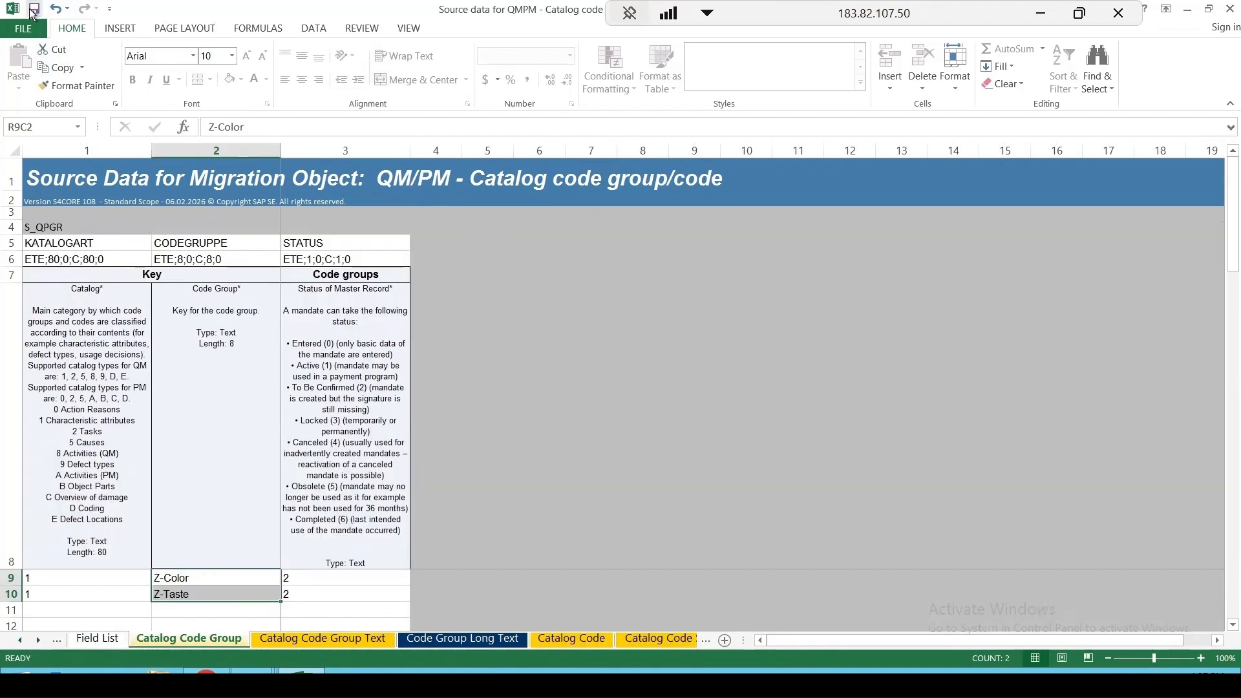
# Save the template, keeping the XML Spreadsheet 2003 format, and close the workbook
pyautogui.click(33, 12)
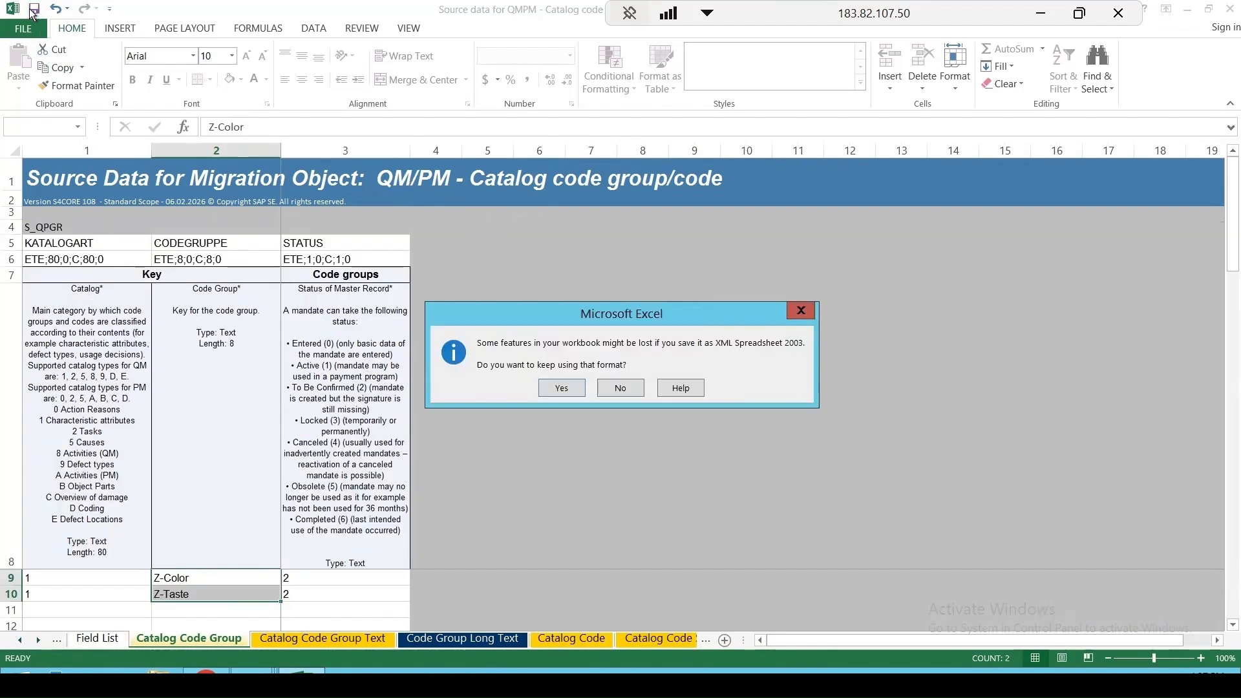
pyautogui.click(562, 388)
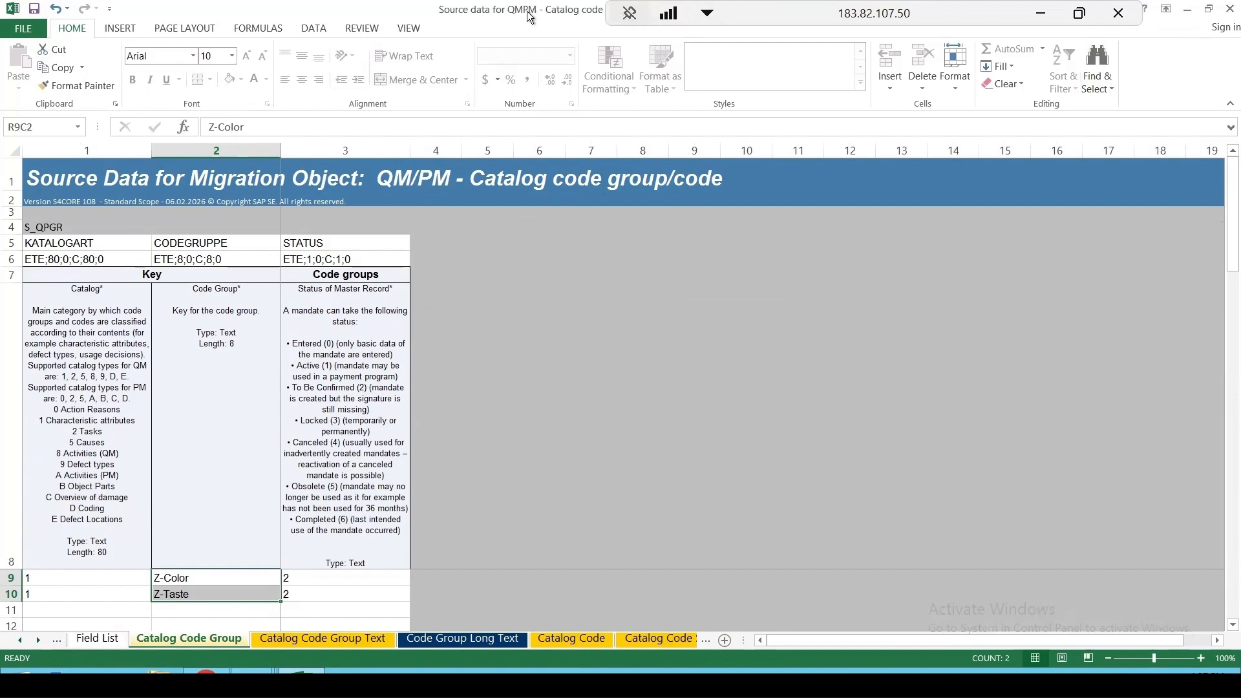
pyautogui.moveTo(523, 18); pyautogui.dragTo(547, 129)
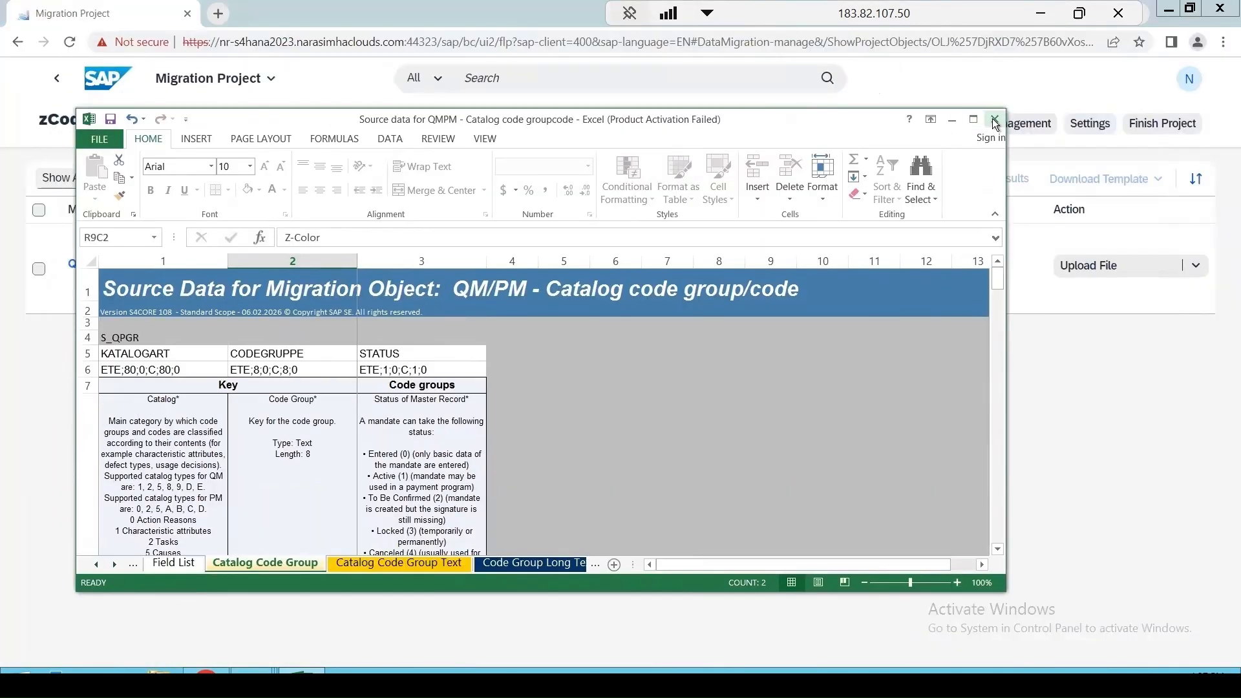
pyautogui.click(995, 121)
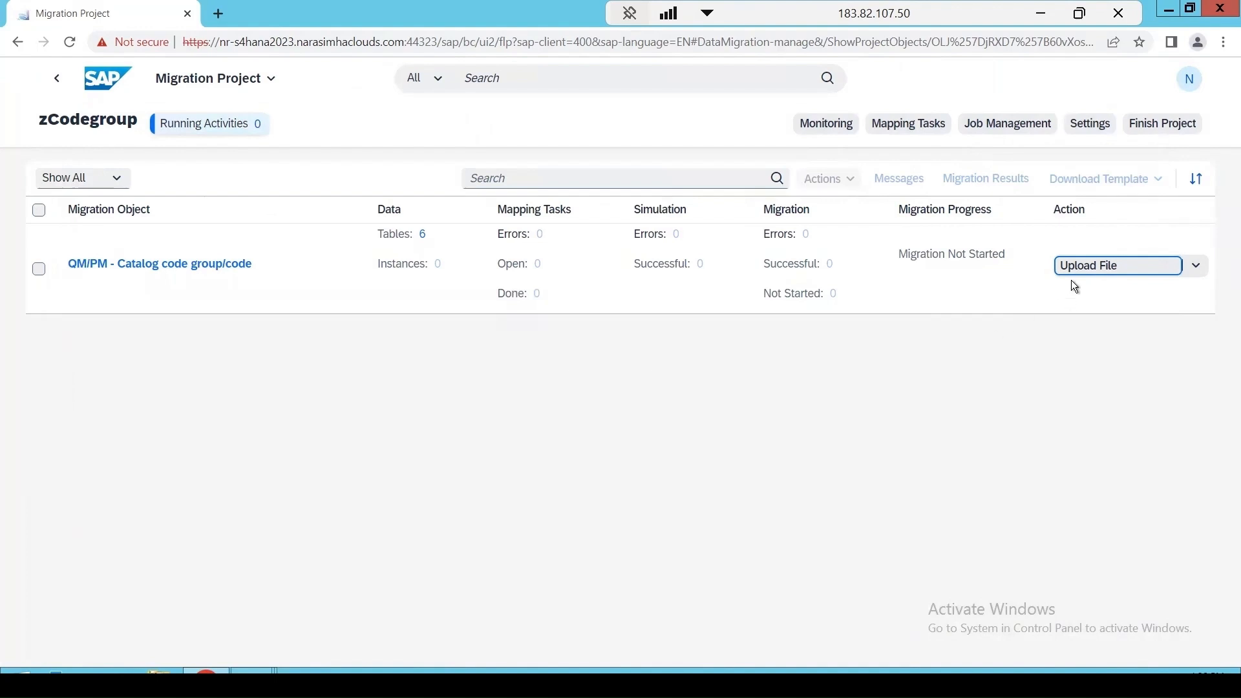
# Upload the file Source data for QMPM - Catalog code groupcode.xml to the QM/PM - Catalog code group/code migration object and select it in the file list
pyautogui.click(1097, 271)
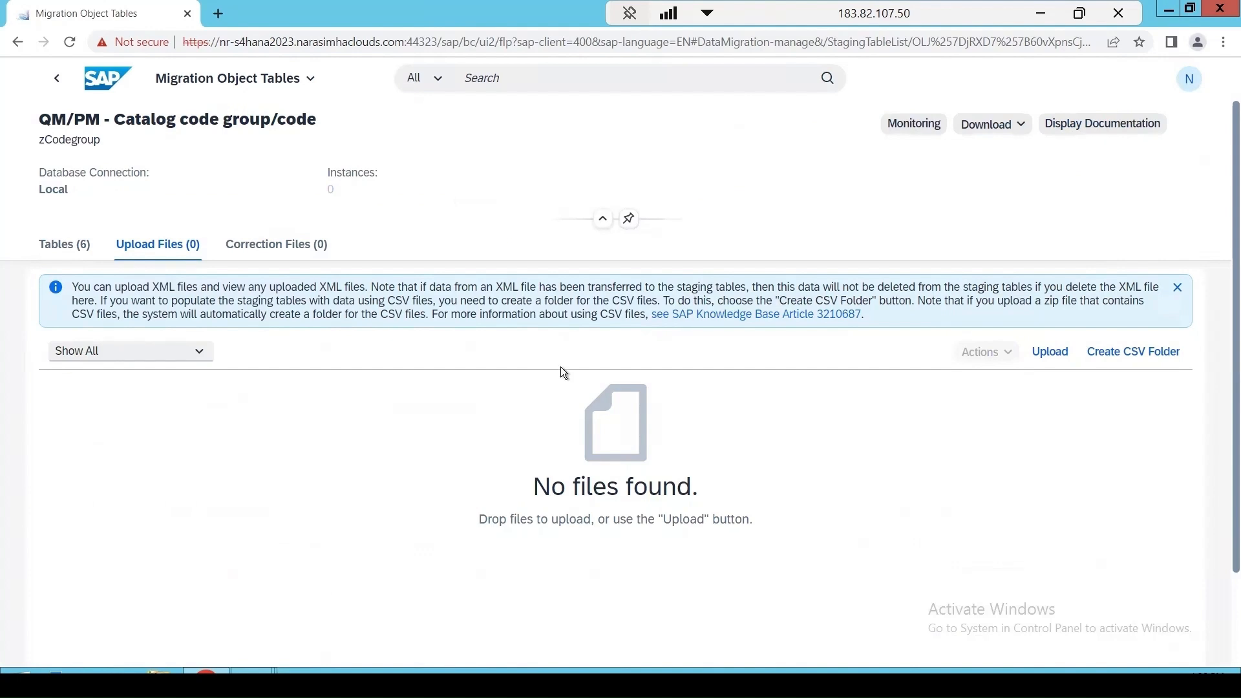
pyautogui.click(1049, 352)
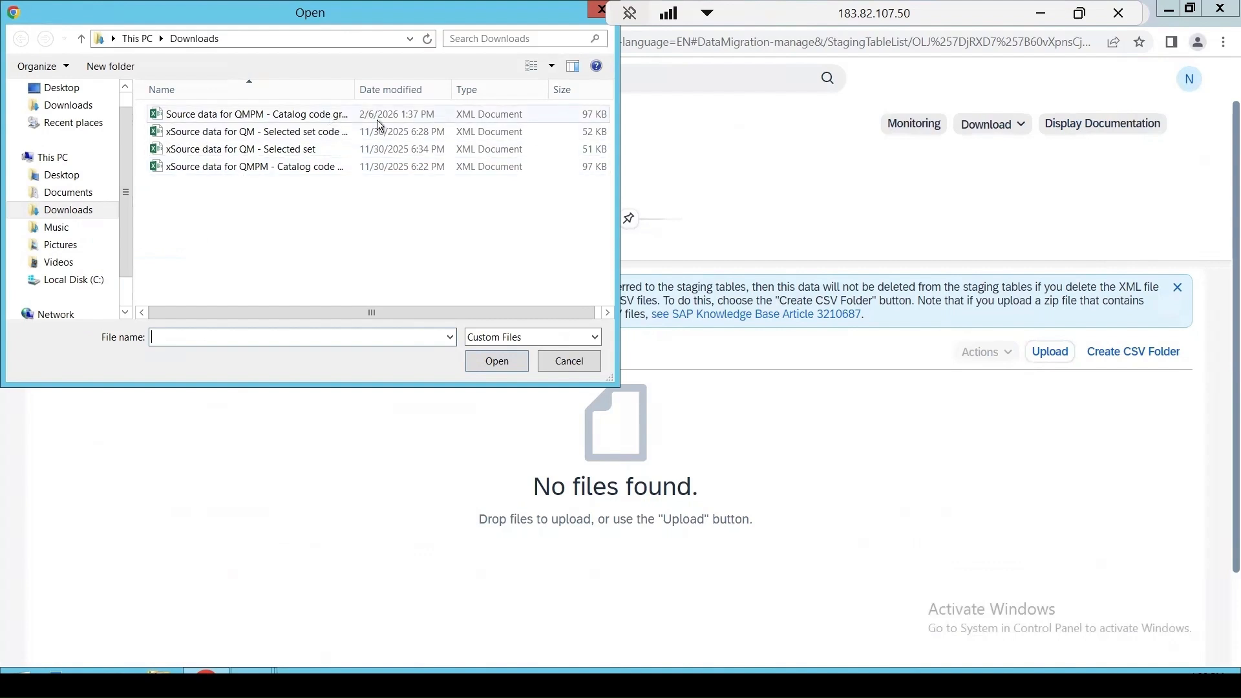
pyautogui.doubleClick(269, 117)
pyautogui.click(57, 443)
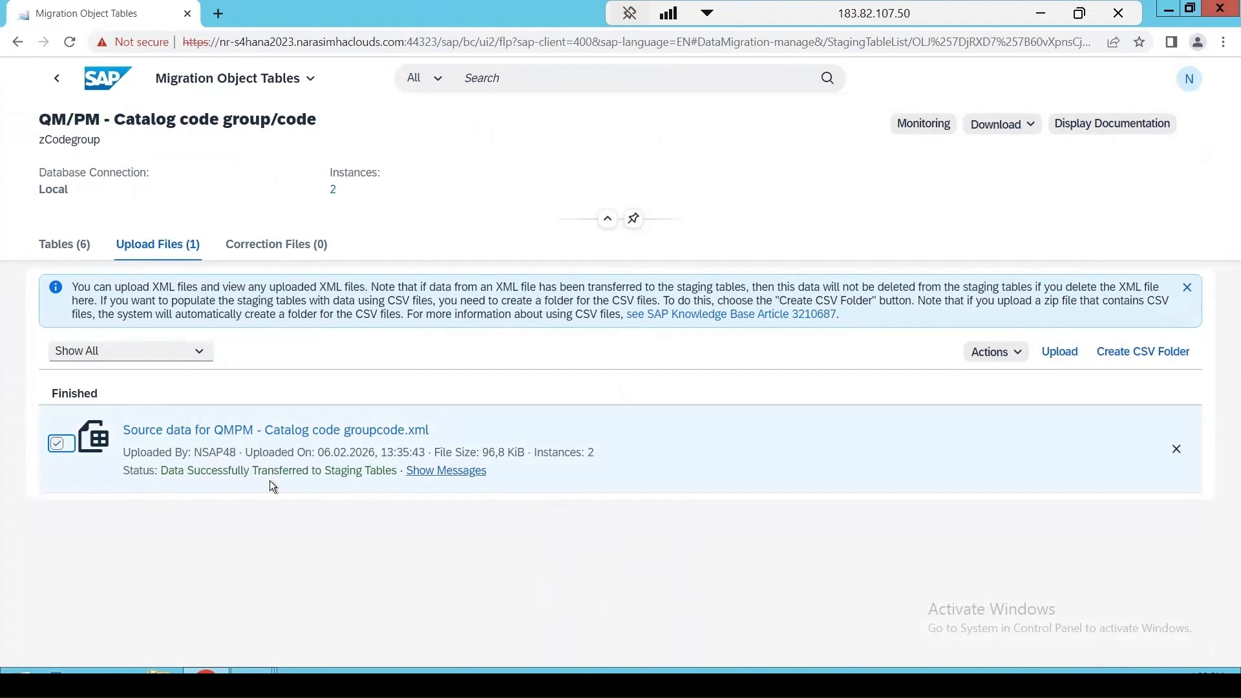
pyautogui.click(335, 486)
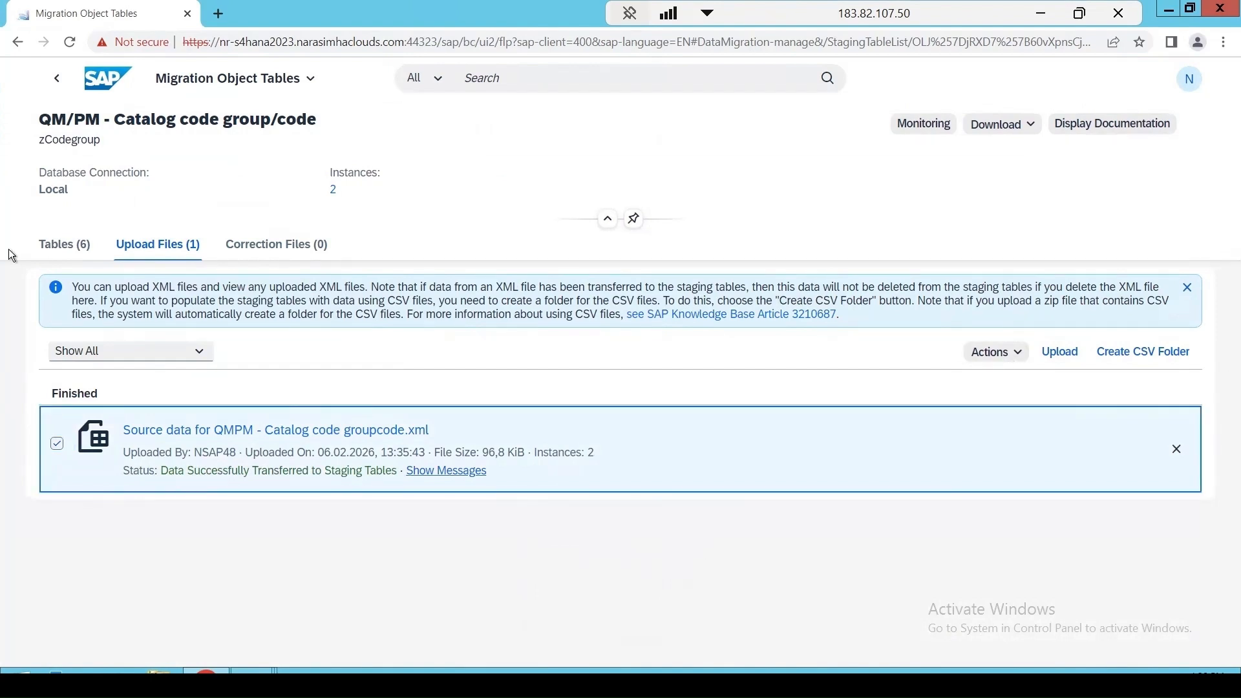
# Return to the zCodegroup project and prepare the staging tables for QM/PM - Catalog code group/code without the consistency check
pyautogui.click(57, 79)
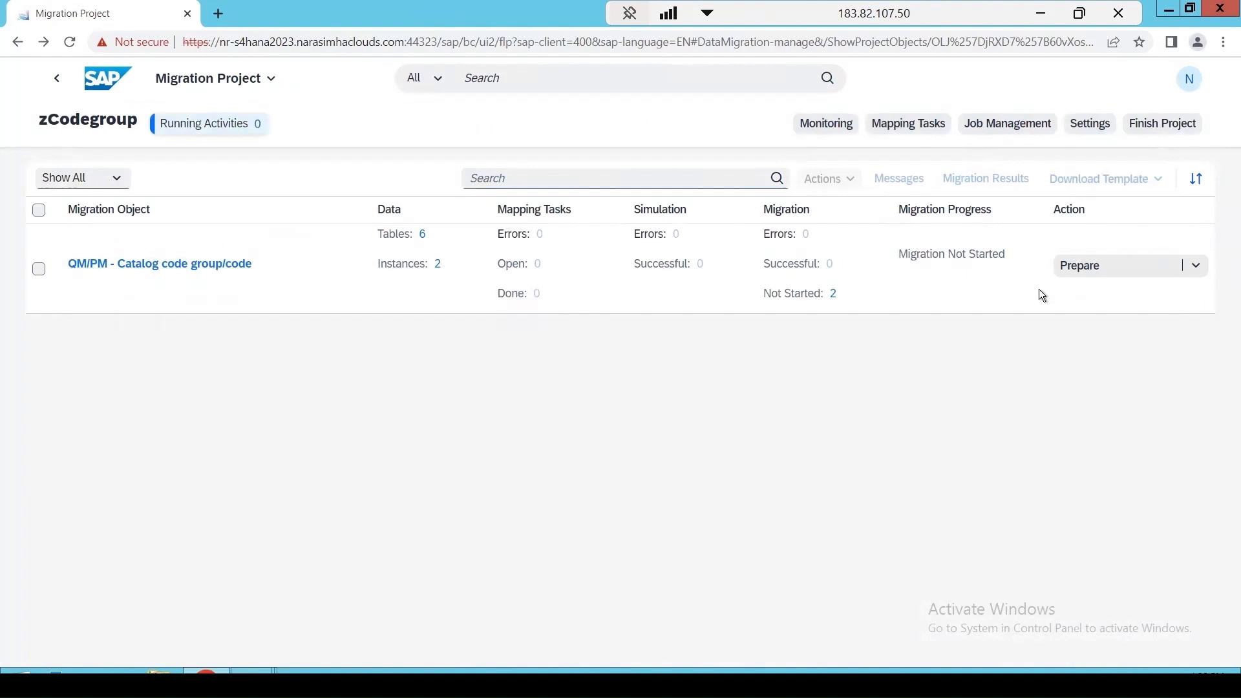
pyautogui.click(1197, 266)
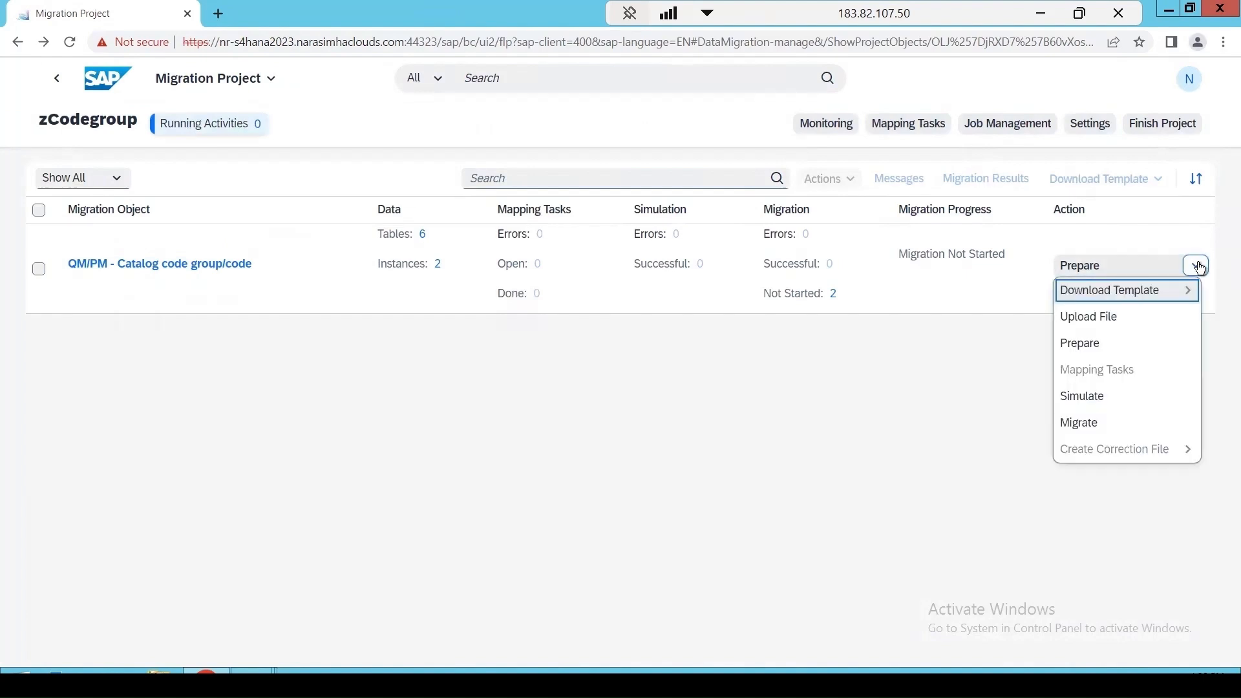
pyautogui.click(1128, 300)
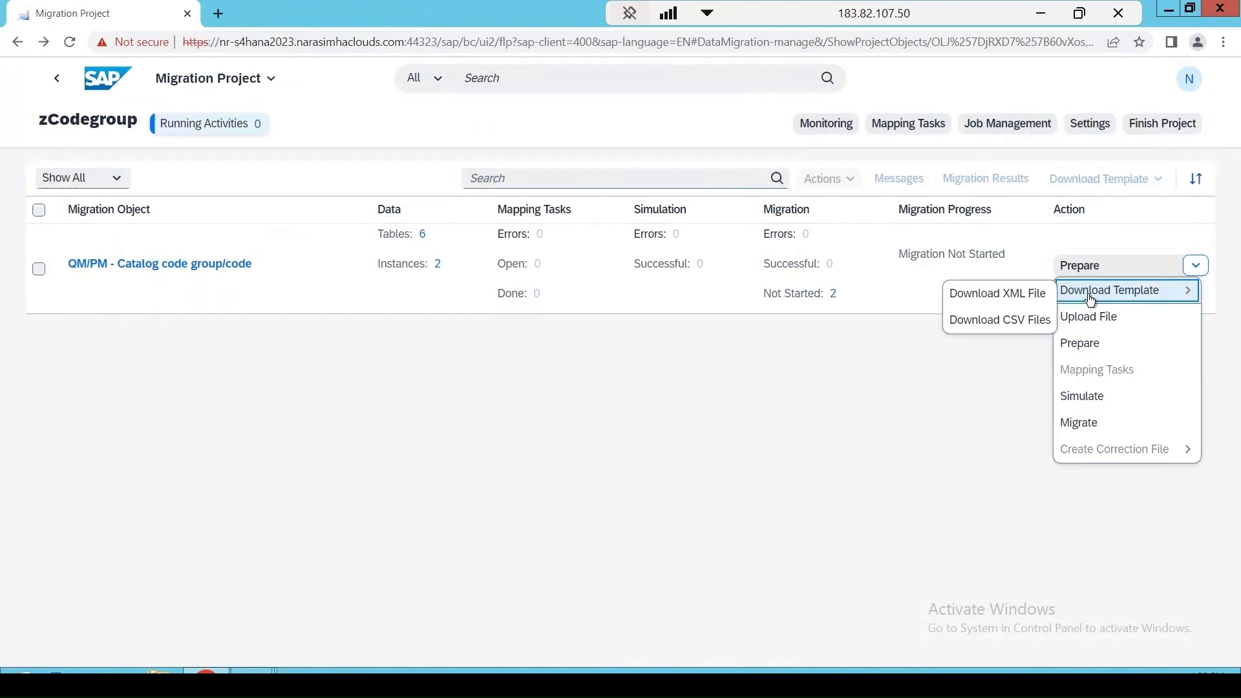
pyautogui.click(1070, 349)
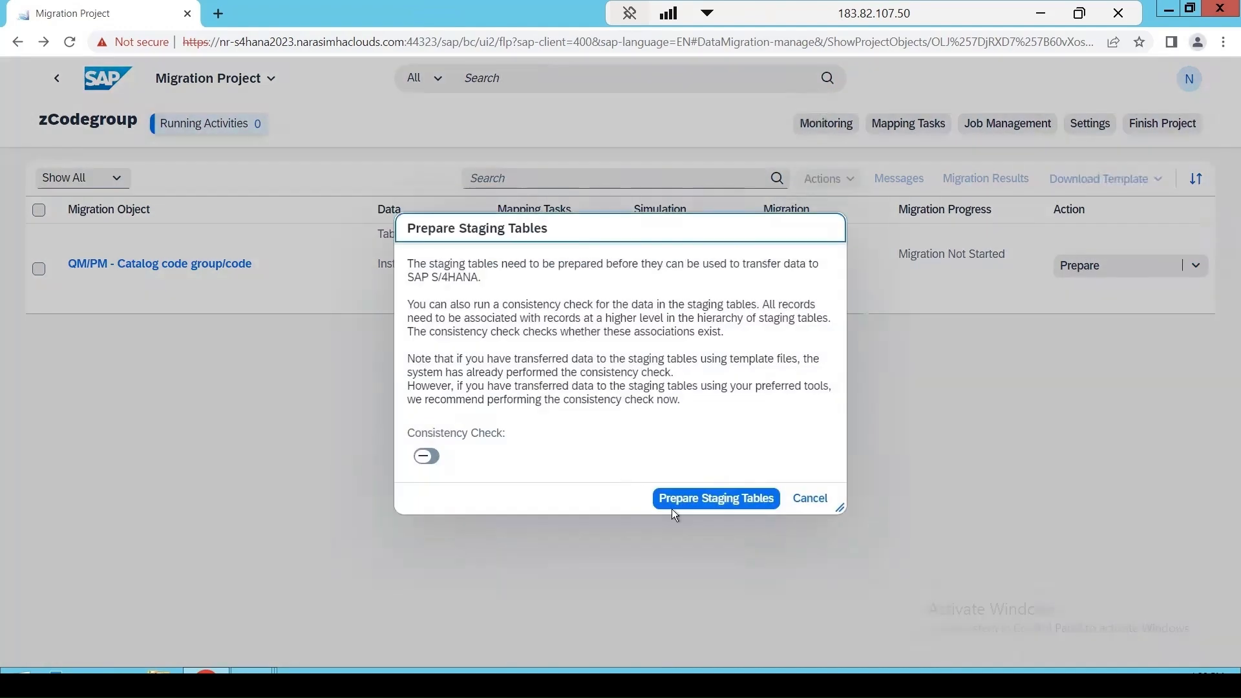
pyautogui.click(692, 503)
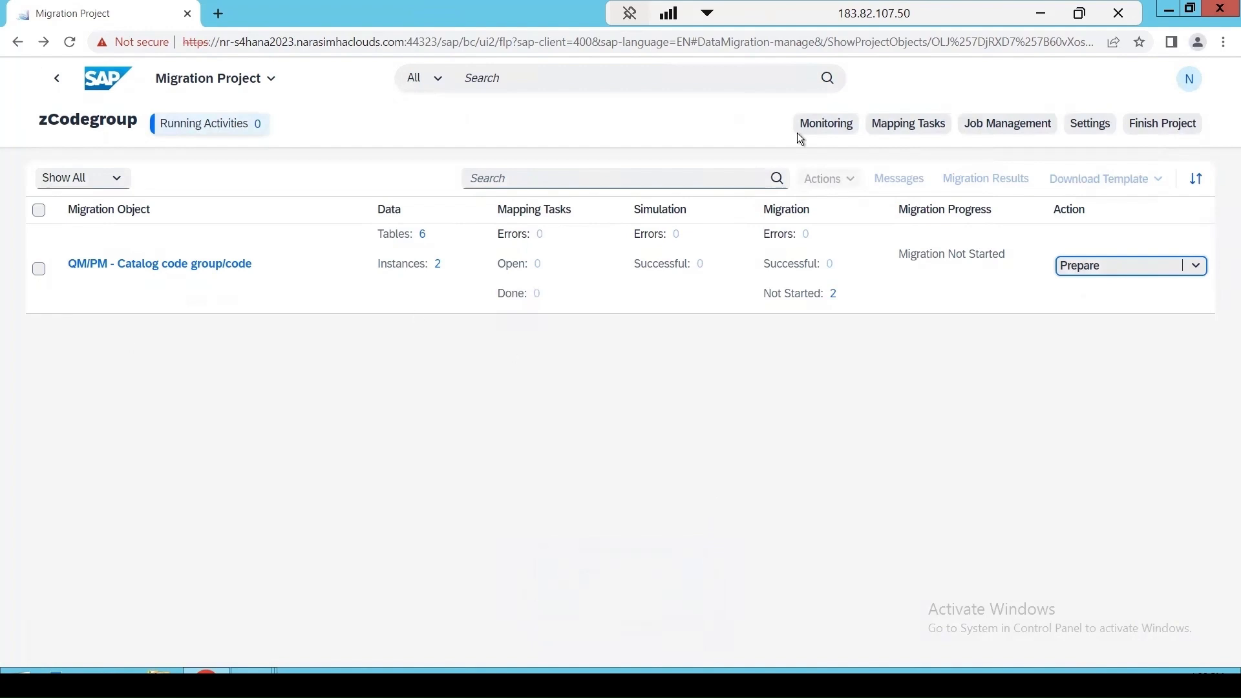
# Check the progress of the Prepare Staging Tables activity in the zCodegroup monitoring, and return to the project
pyautogui.click(820, 126)
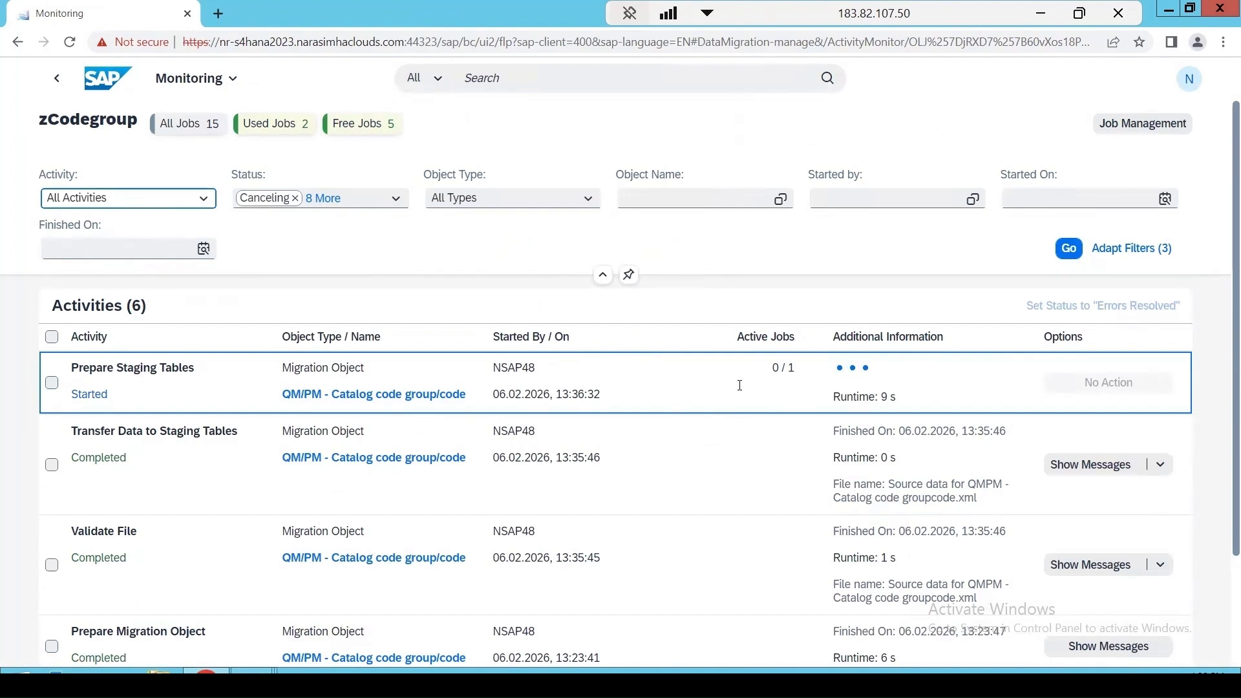
pyautogui.scroll(-2, 692, 426)
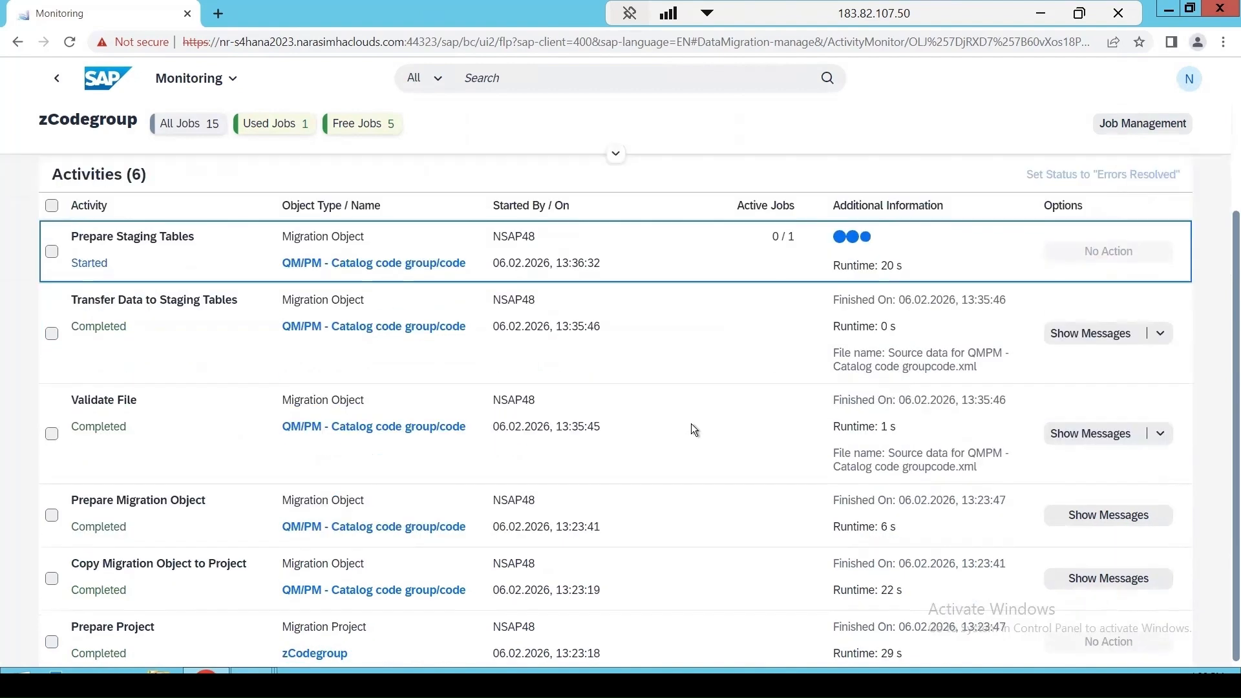
pyautogui.scroll(-1, 586, 472)
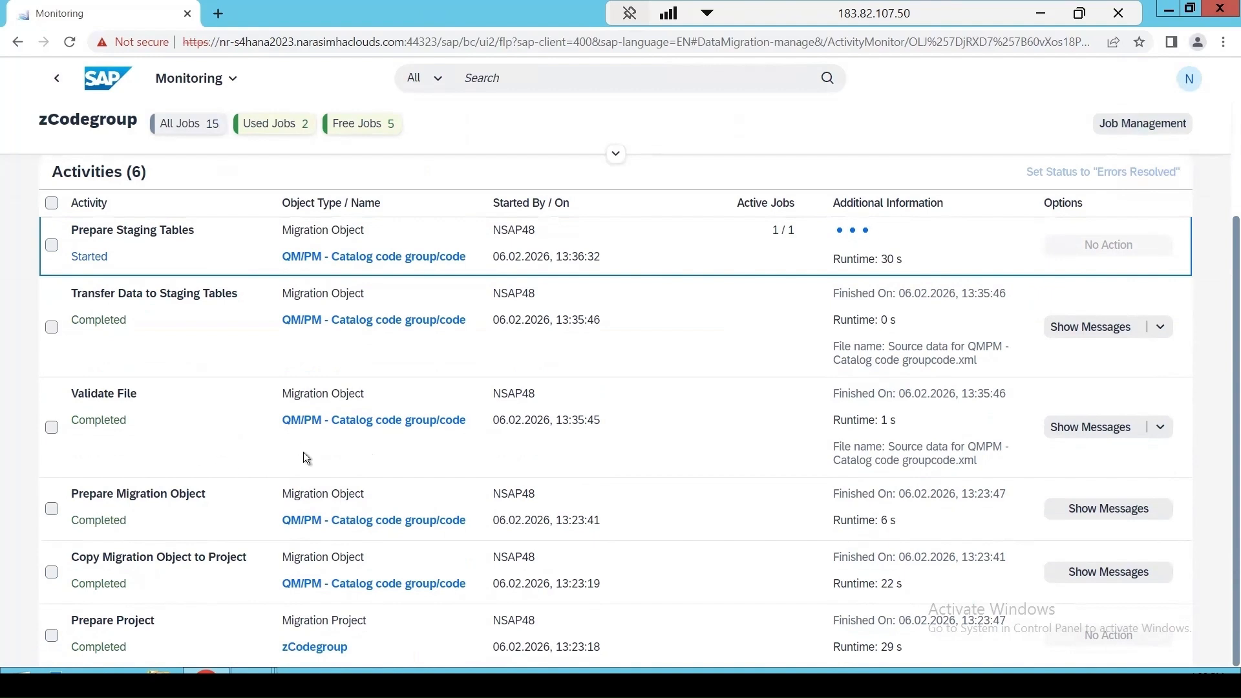
pyautogui.scroll(3, 304, 452)
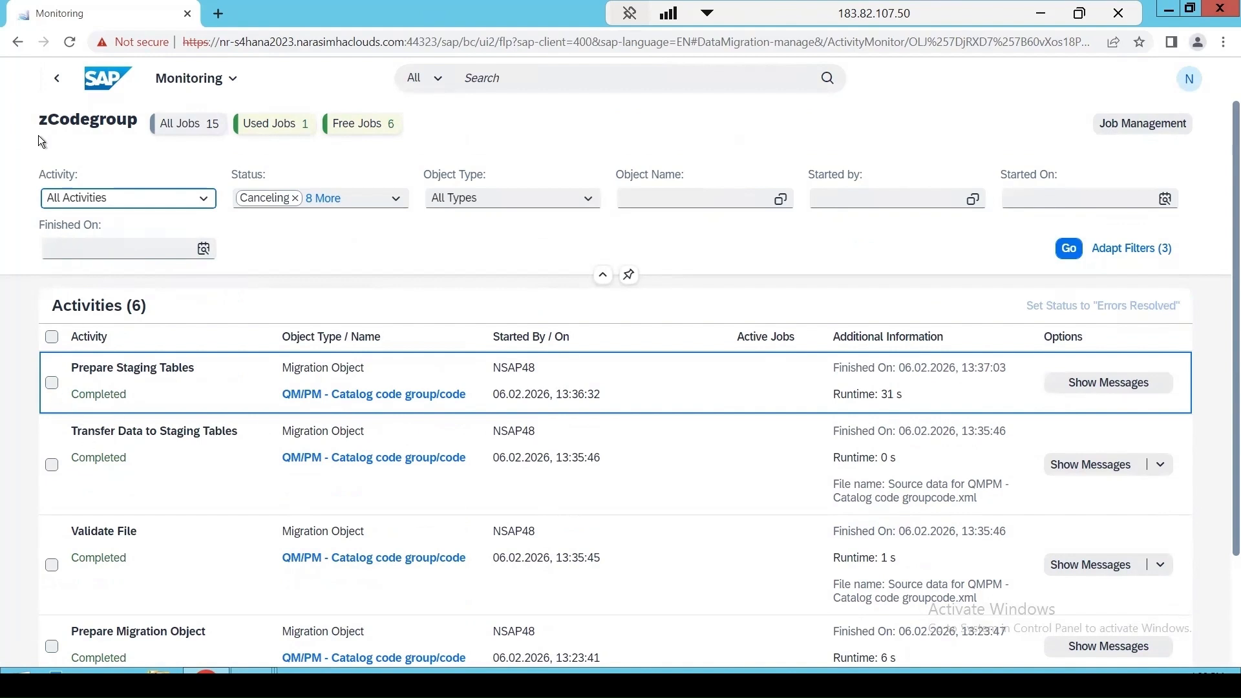
pyautogui.click(57, 78)
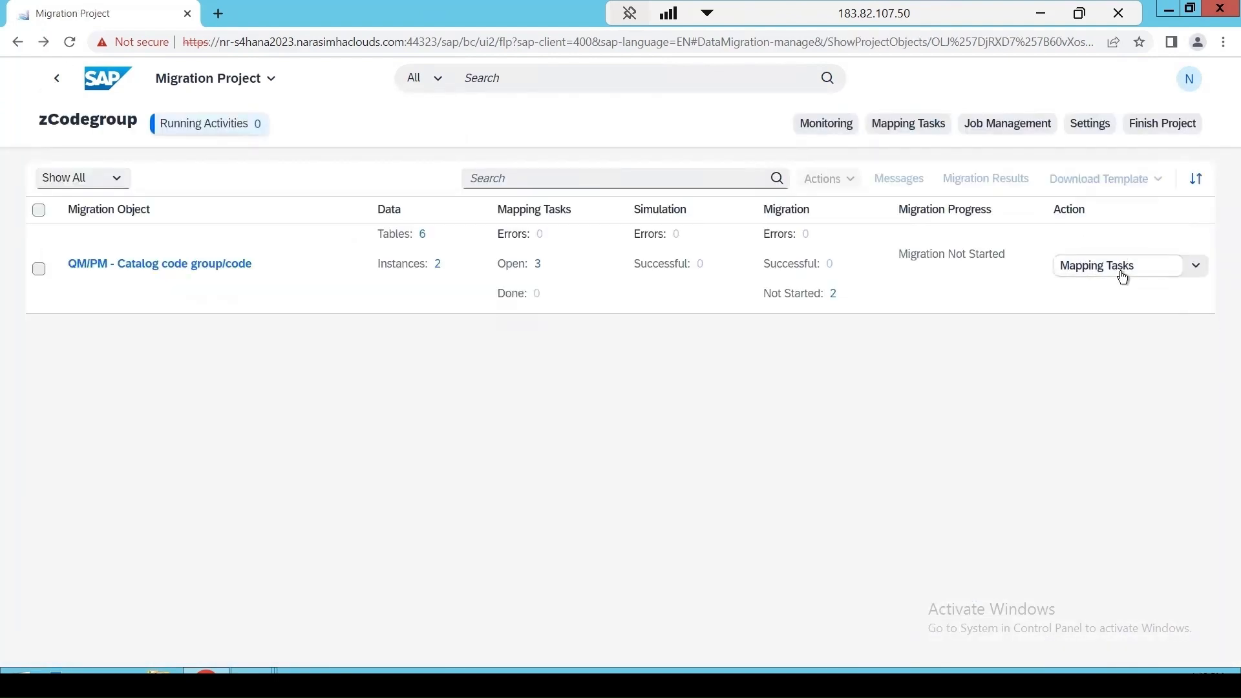
# Open the object's mapping tasks and confirm target value 1 for Mapping of Catalog Type of Assigned Group or Selected Set
pyautogui.click(1123, 277)
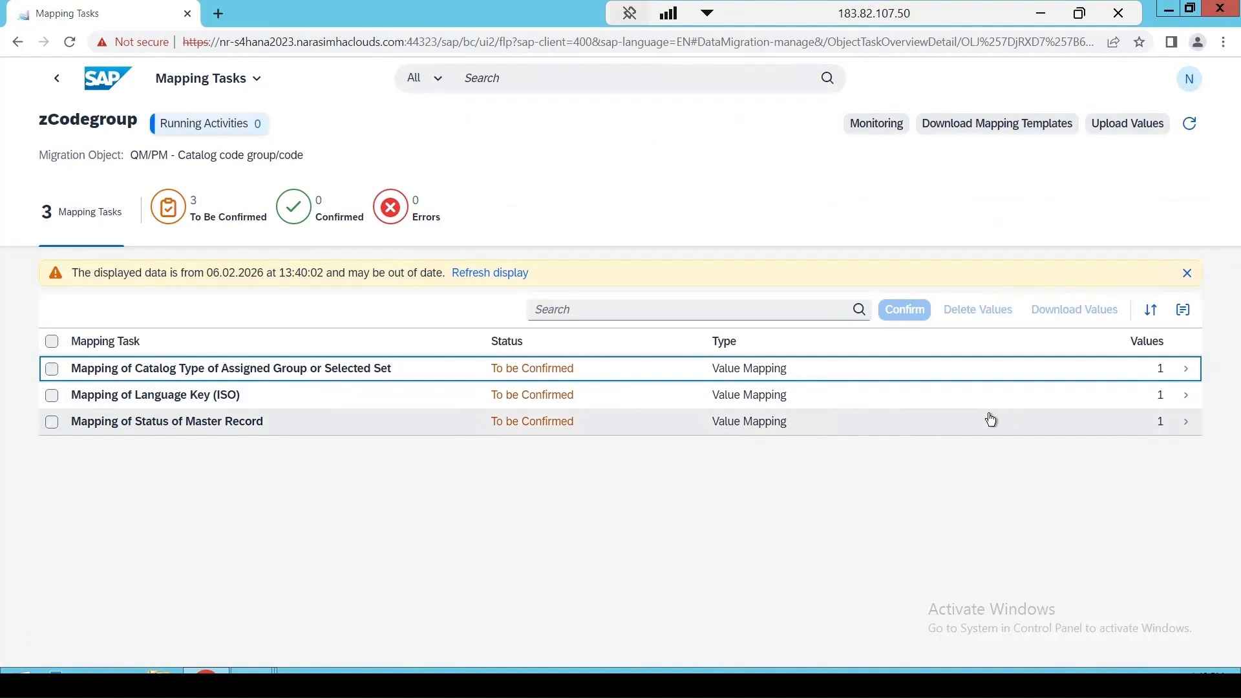
pyautogui.click(1184, 372)
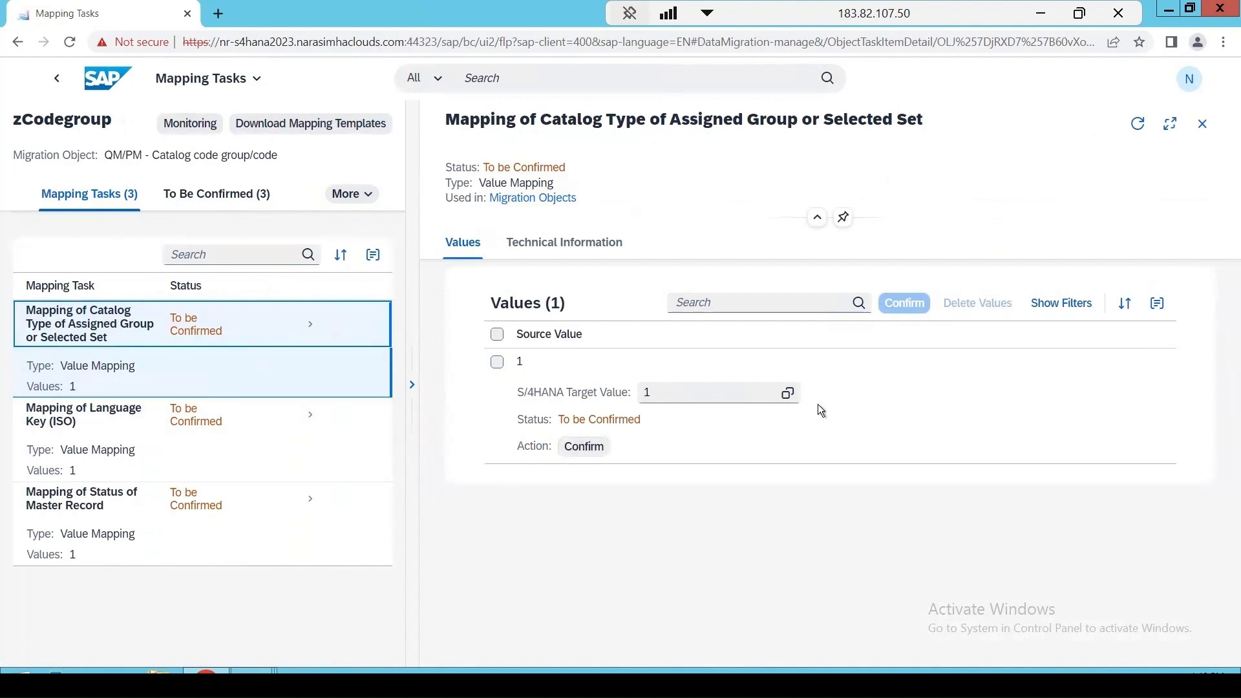
pyautogui.click(788, 395)
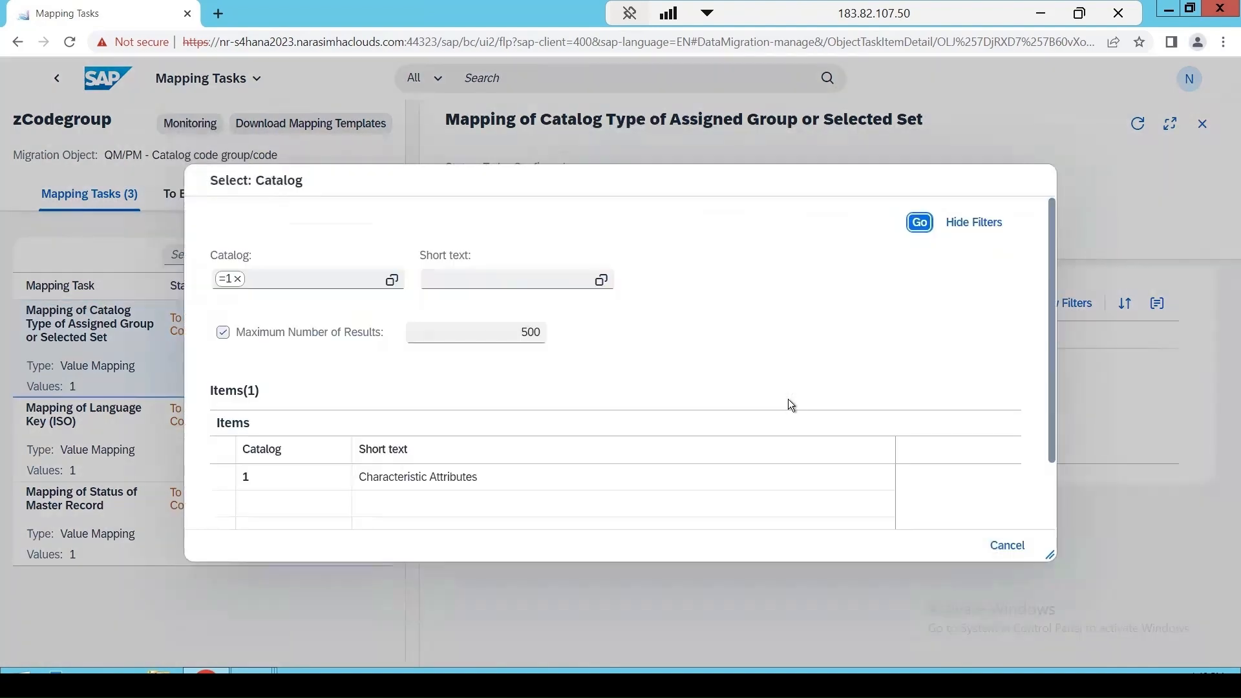
pyautogui.scroll(-2, 789, 399)
pyautogui.click(398, 397)
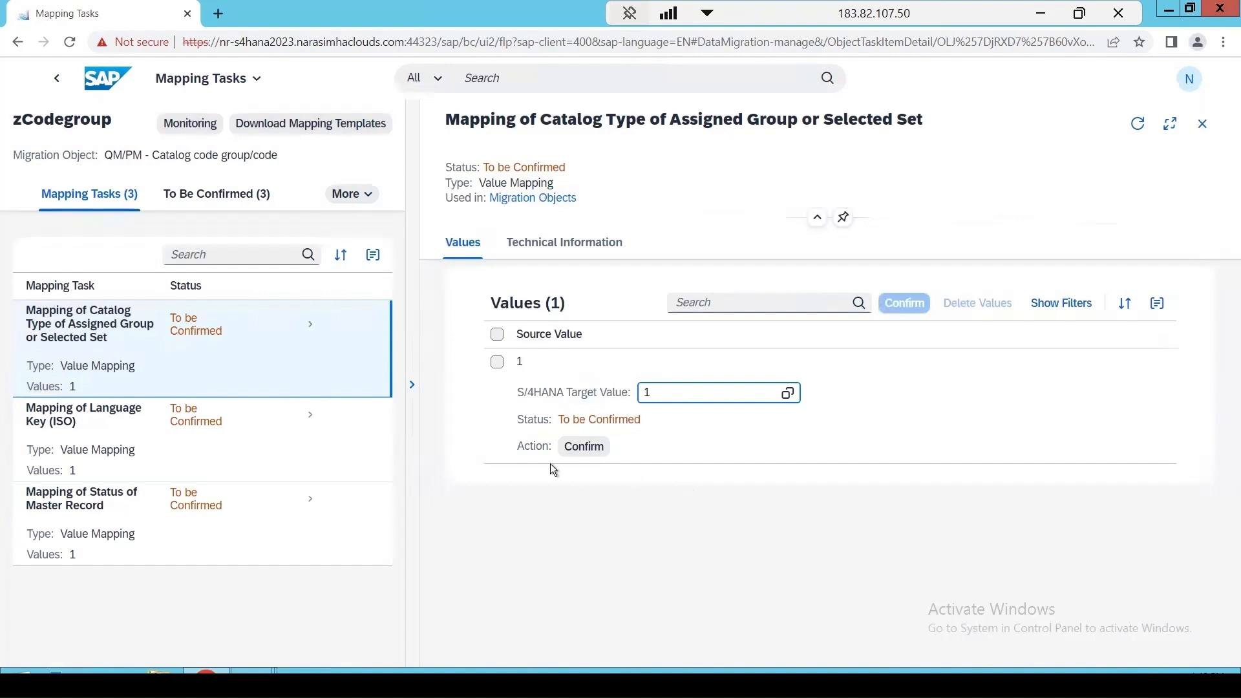
pyautogui.click(583, 449)
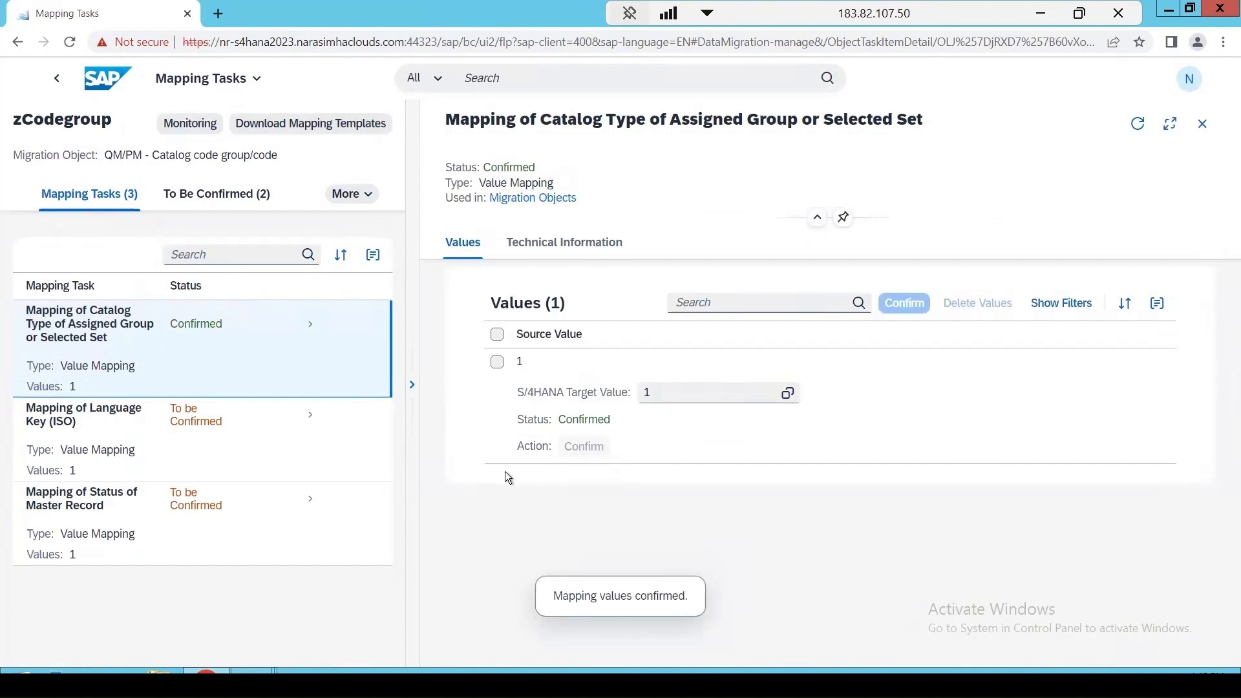
# Select EN (English) as the target value for Mapping of Language Key (ISO) and confirm the mapping
pyautogui.click(204, 437)
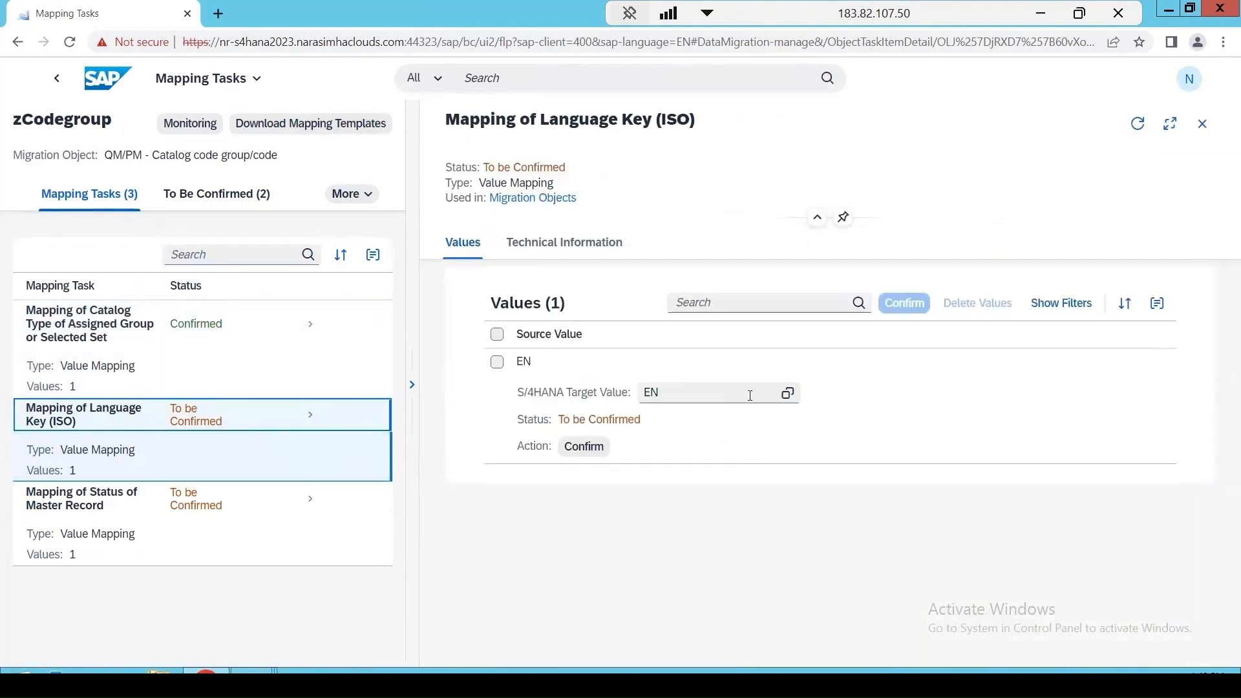
pyautogui.click(785, 395)
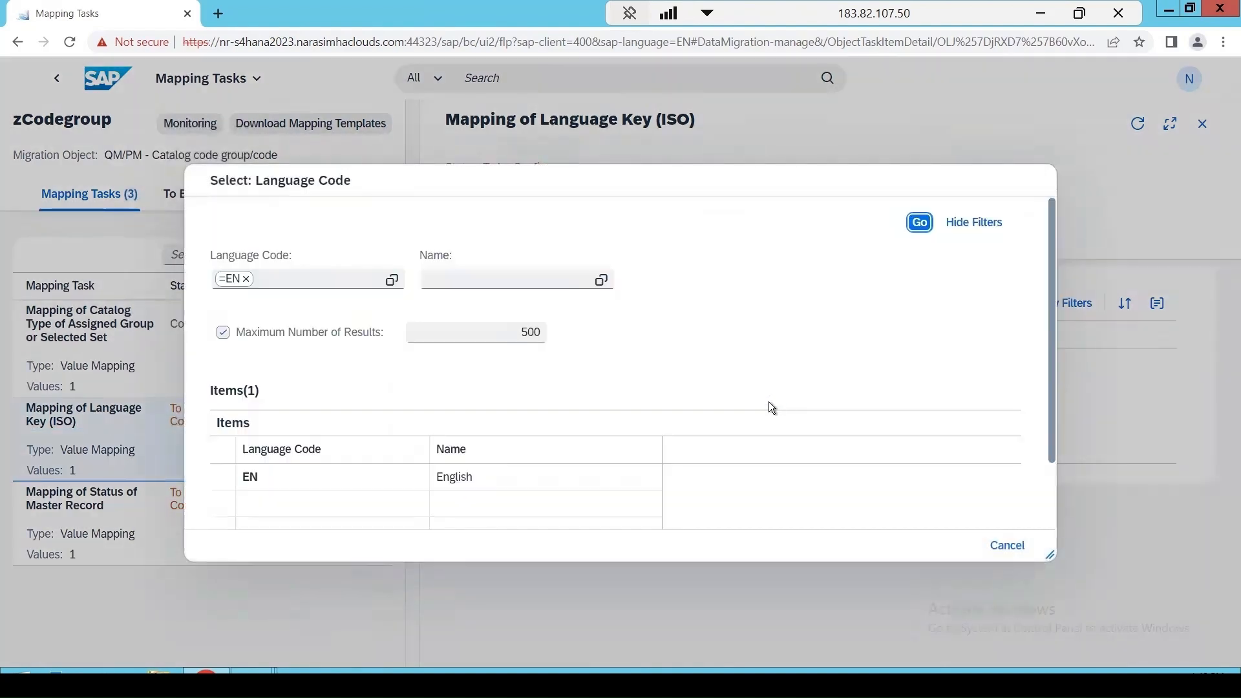
pyautogui.click(357, 479)
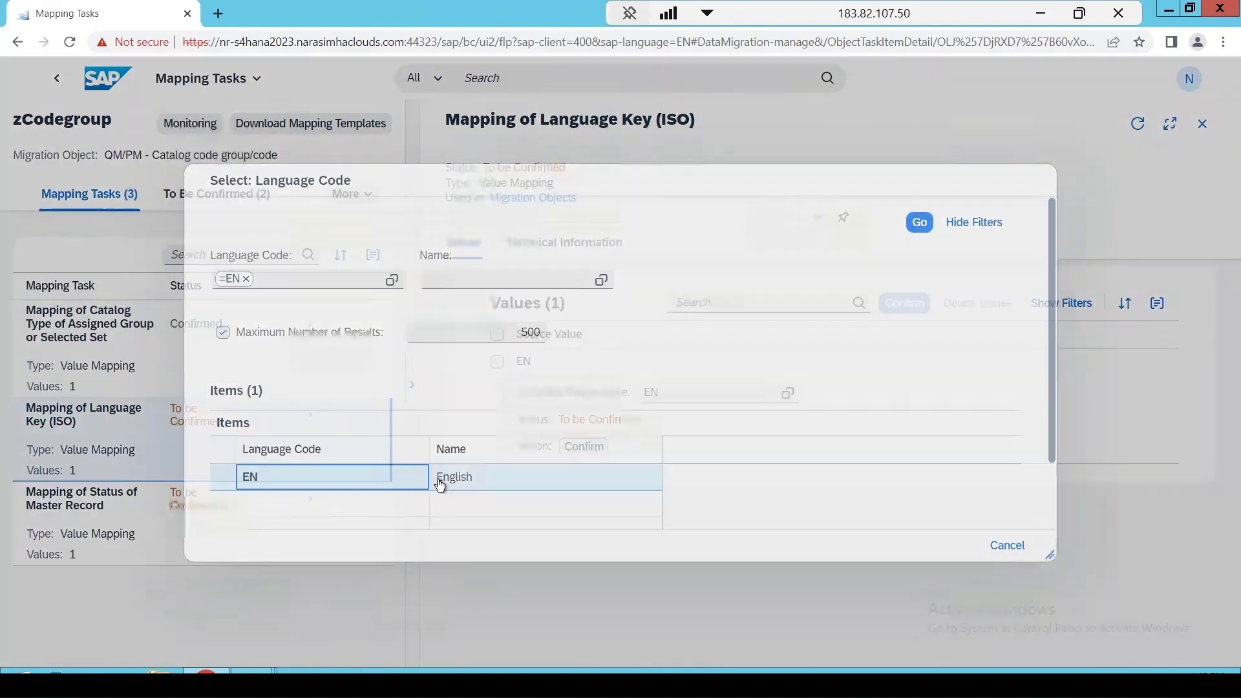
pyautogui.click(585, 448)
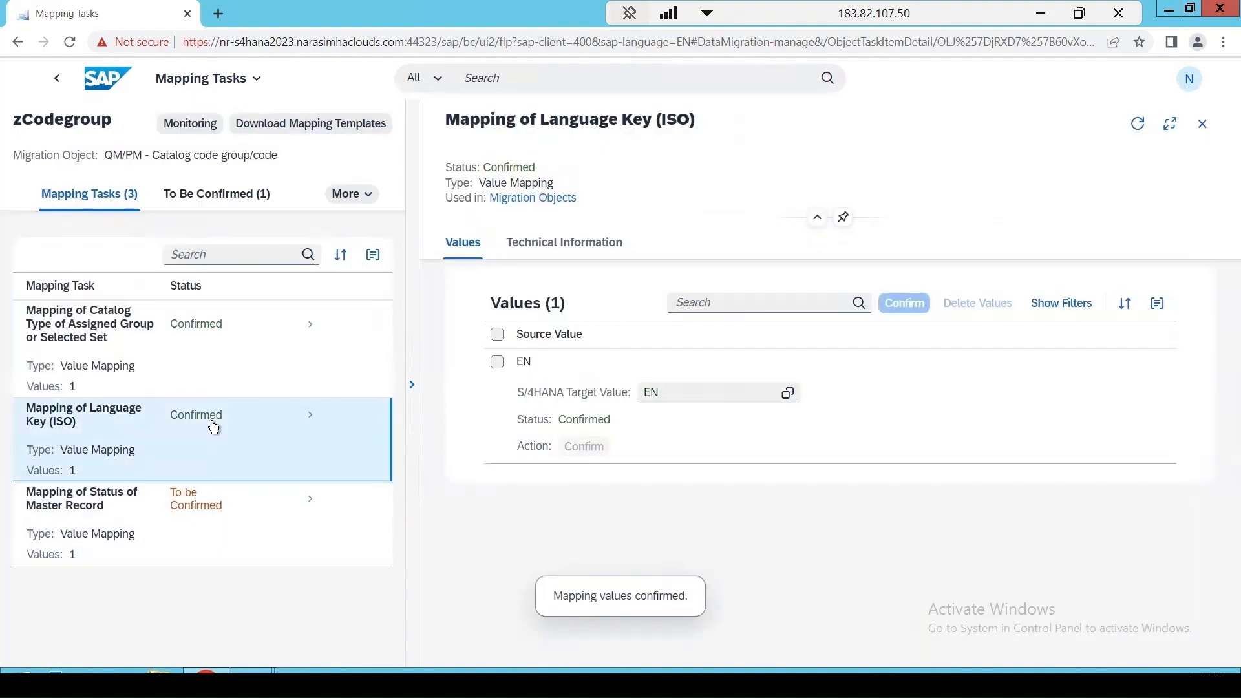
# Confirm target value 2 (Released) for Mapping of Status of Master Record and return to the zCodegroup project
pyautogui.click(178, 500)
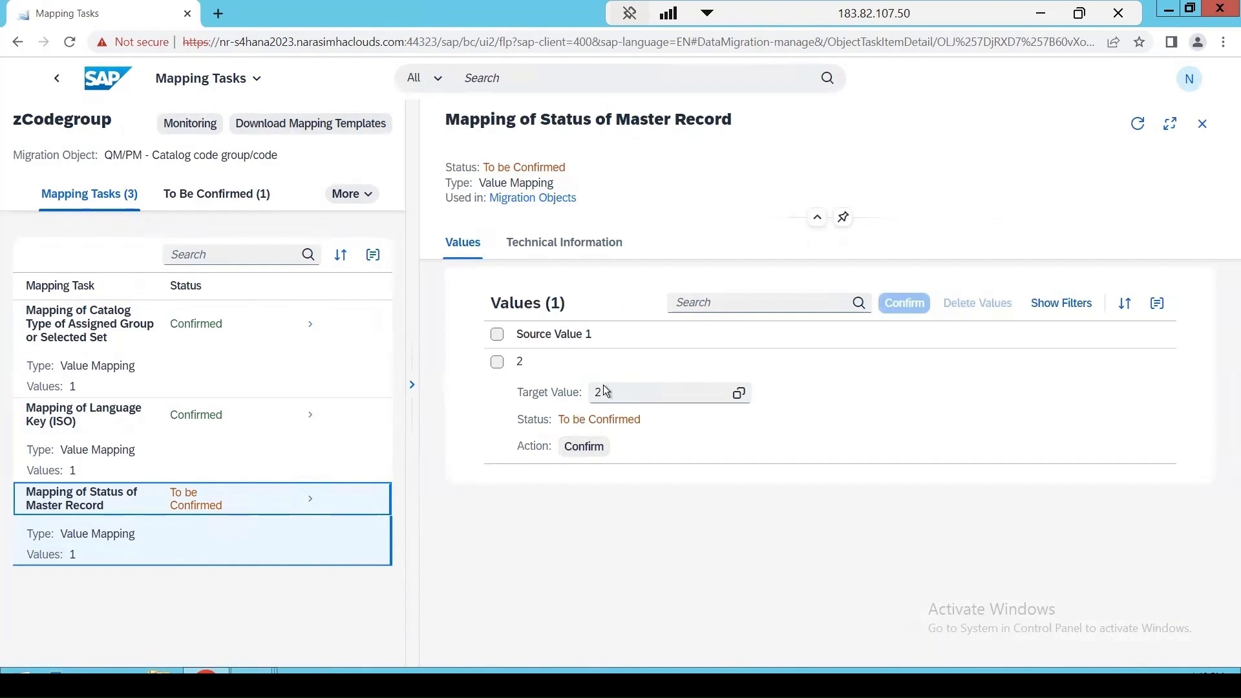
pyautogui.click(739, 393)
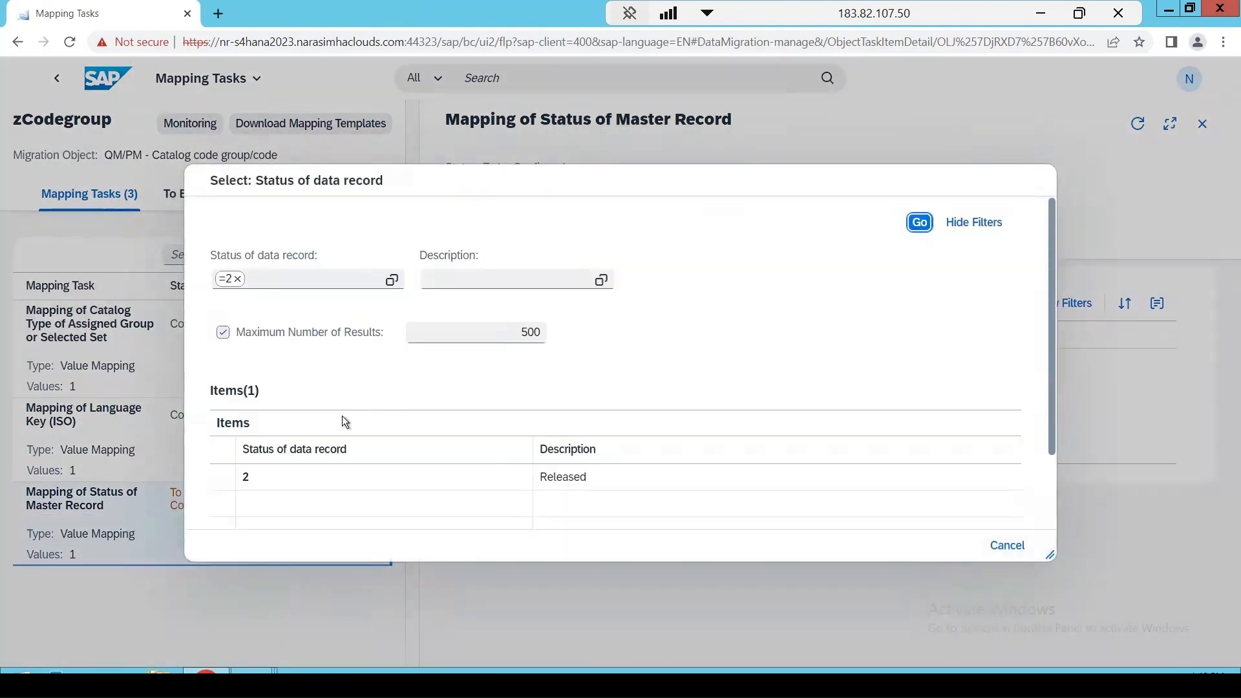
pyautogui.click(252, 484)
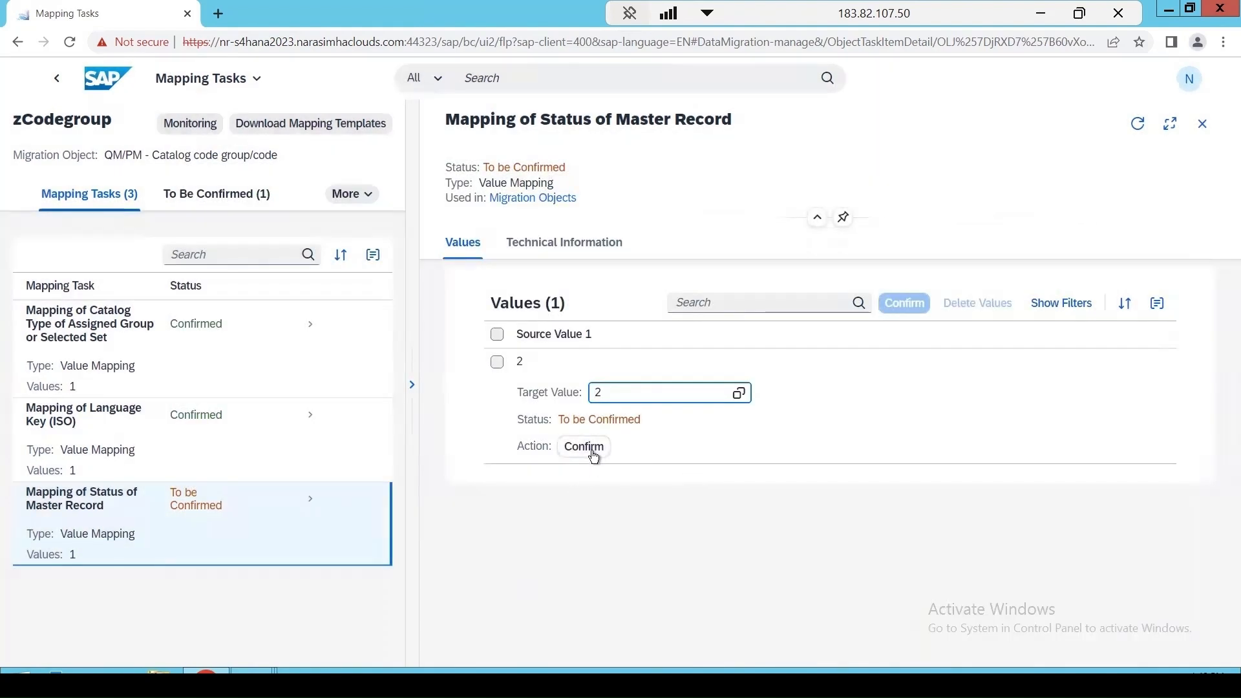
pyautogui.click(596, 458)
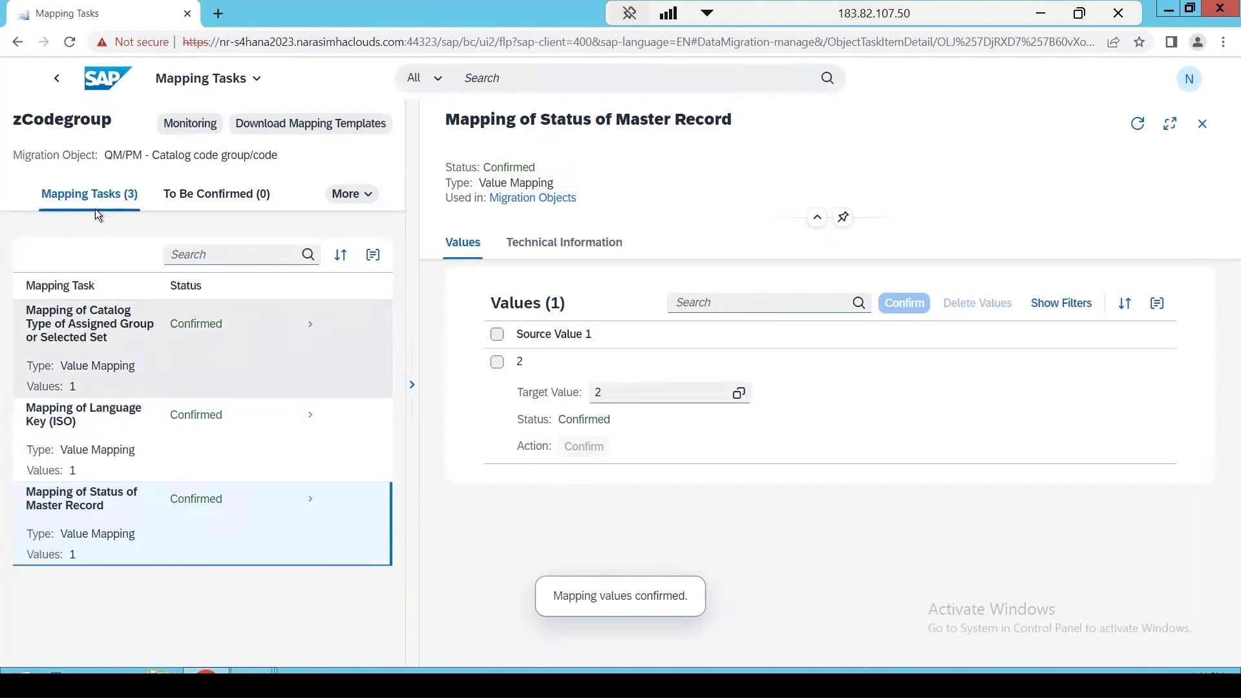
pyautogui.click(58, 80)
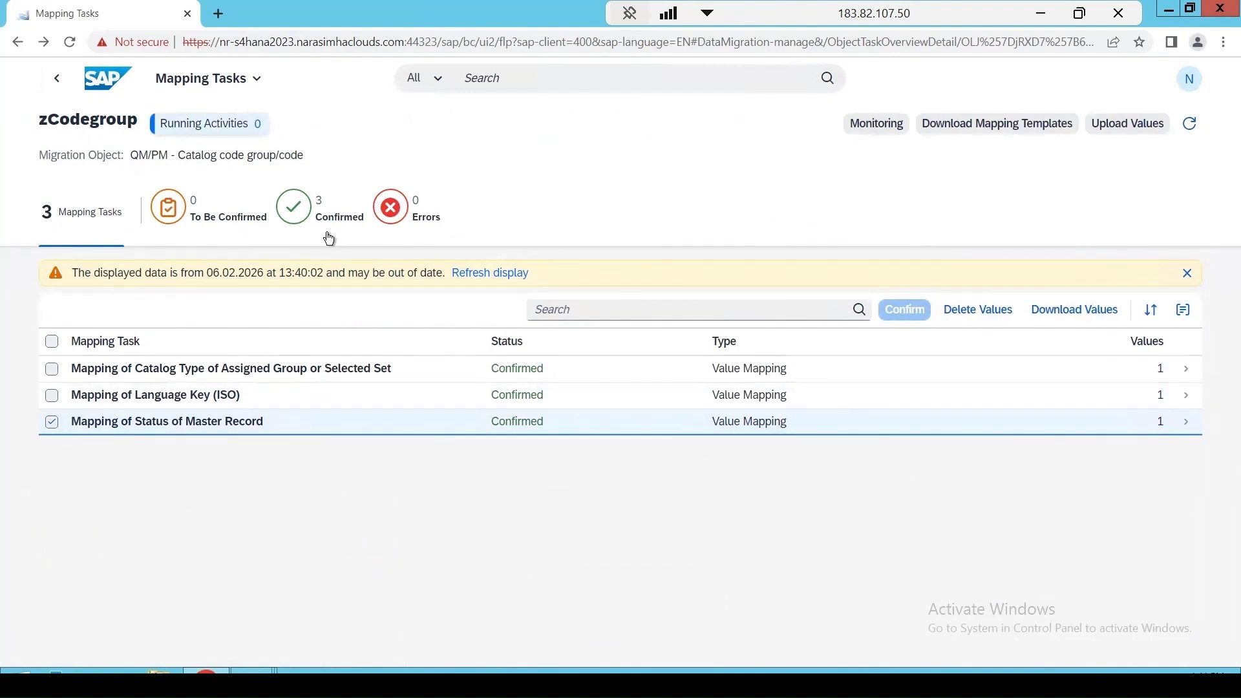
pyautogui.click(57, 79)
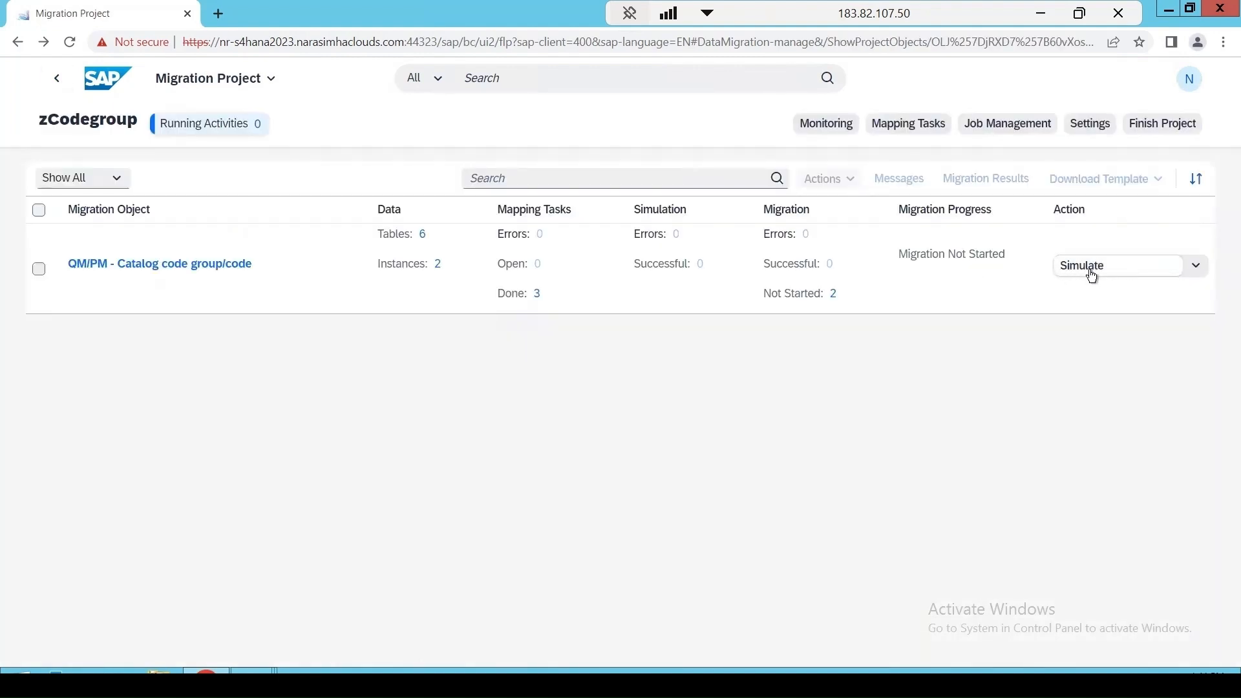
# Simulate the migration of QM/PM - Catalog code group/code and check the simulation activity in the project monitoring
pyautogui.click(1091, 269)
pyautogui.click(663, 439)
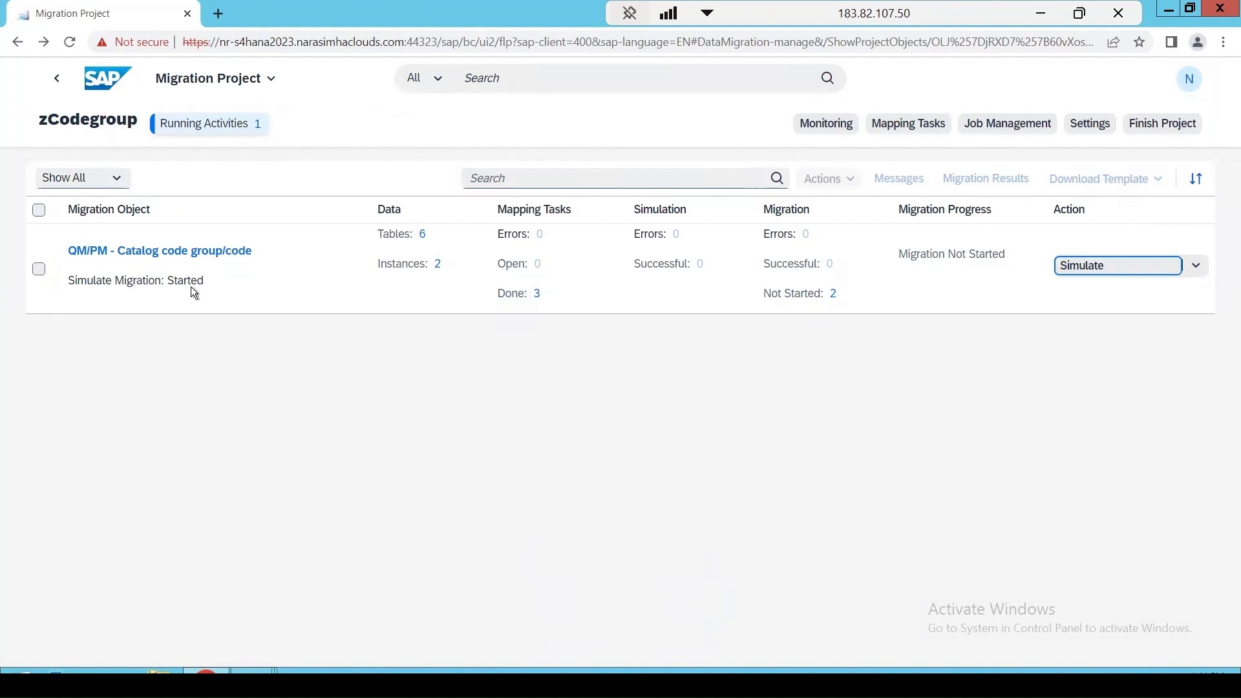
pyautogui.click(831, 128)
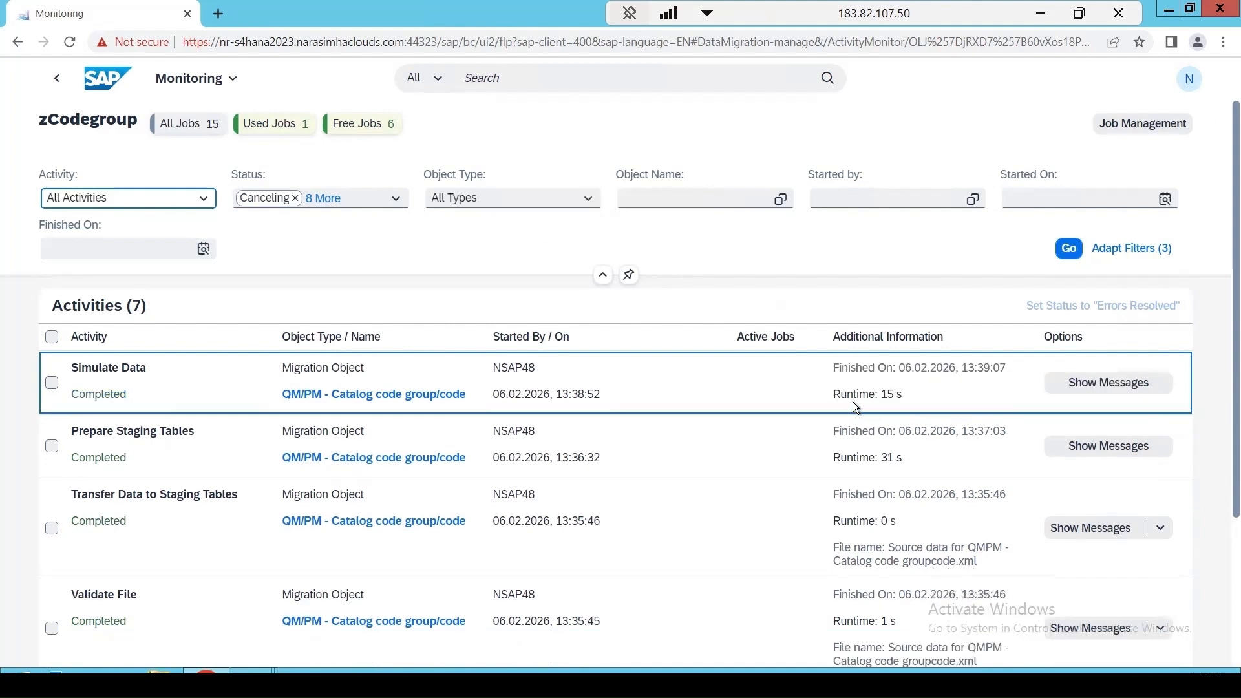
pyautogui.click(57, 78)
# Migrate all instances of QM/PM - Catalog code group/code and accept the irreversible data migration
pyautogui.click(1139, 278)
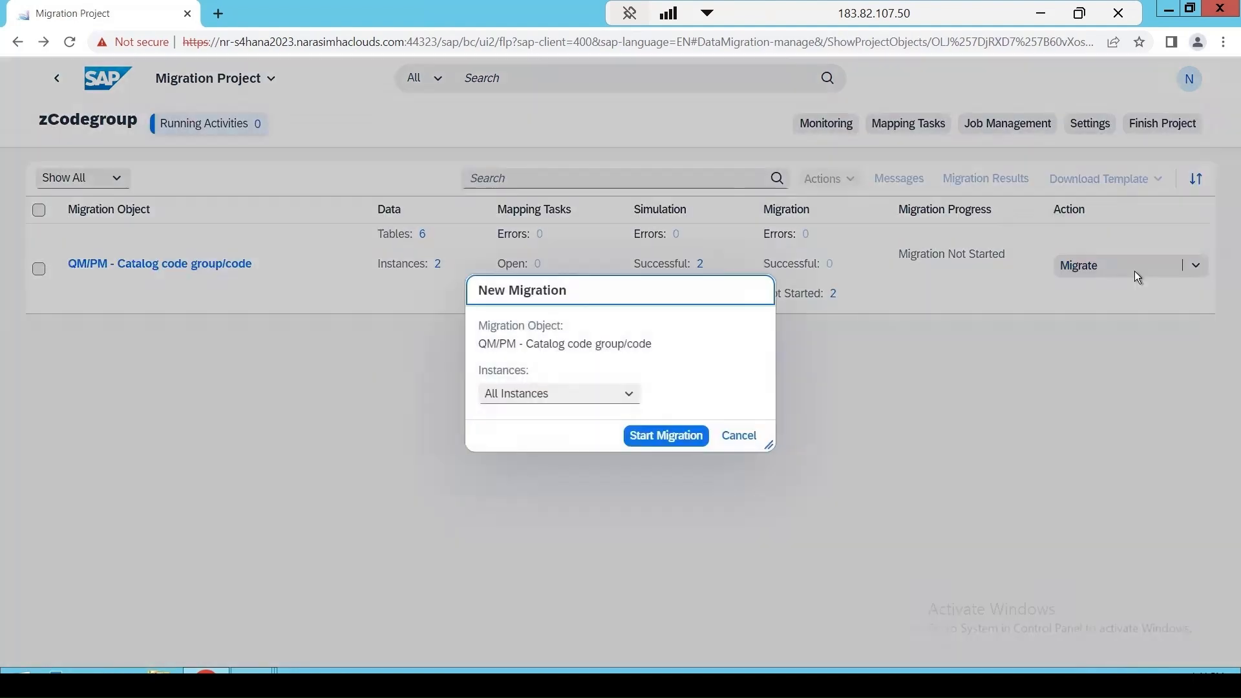
pyautogui.click(672, 436)
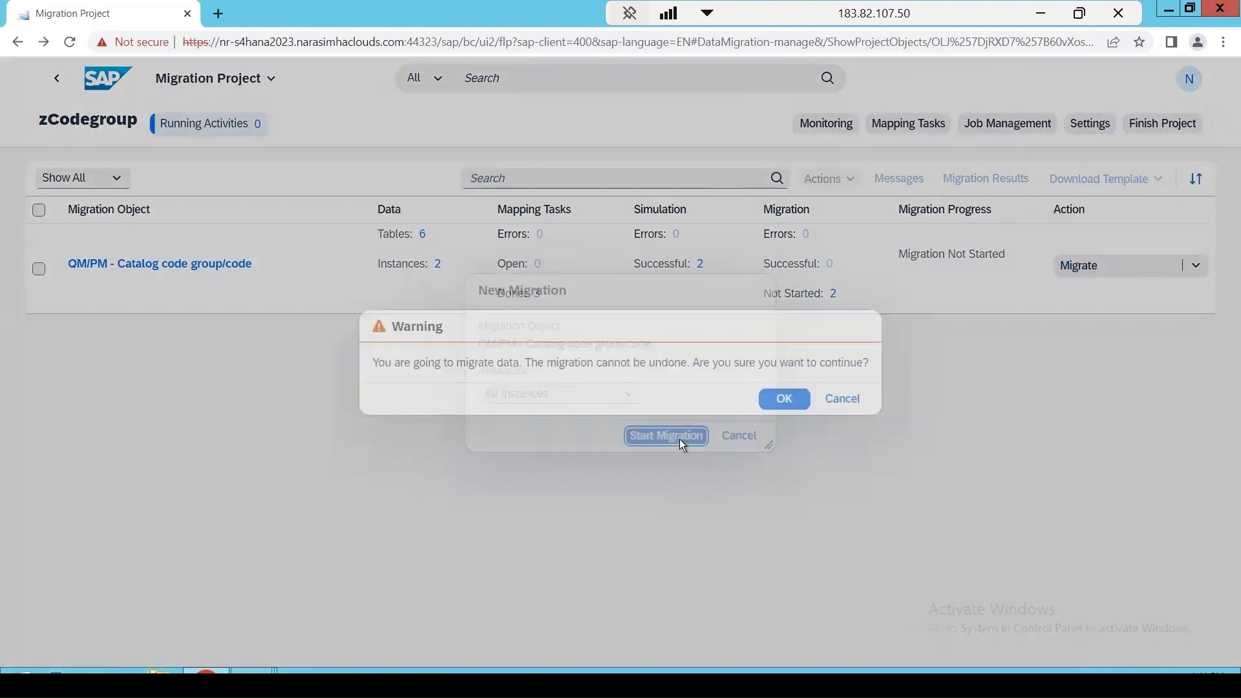
pyautogui.click(796, 402)
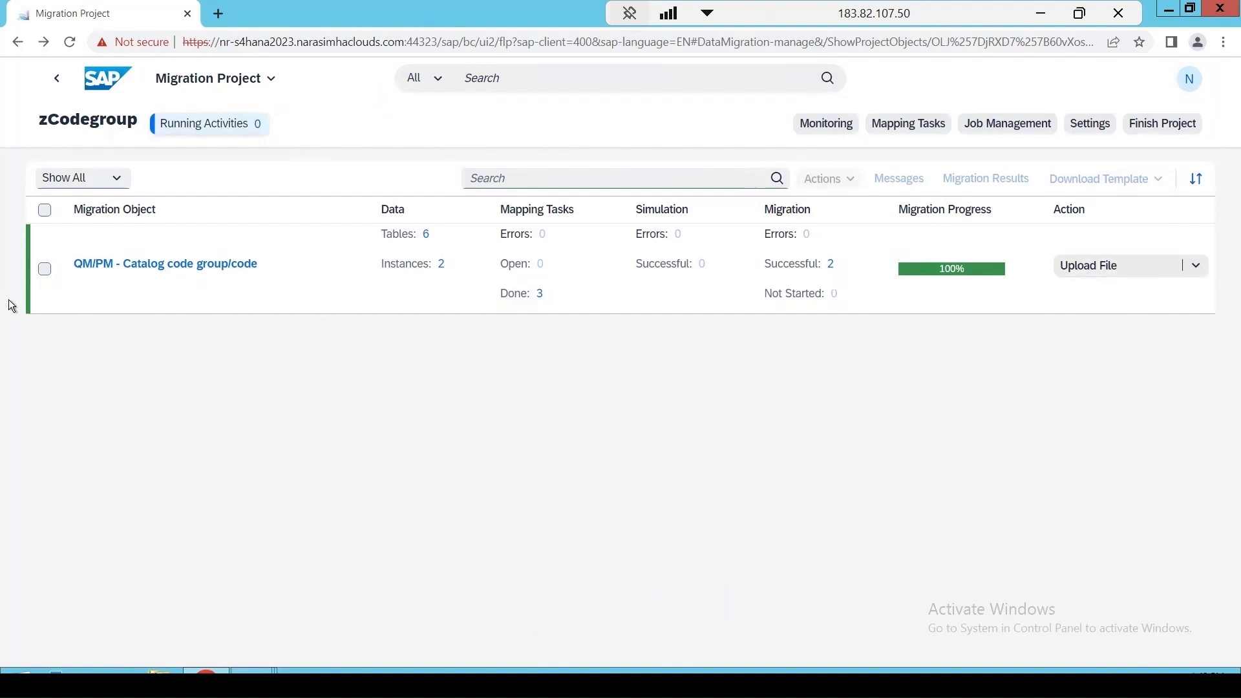
# Switch to SAP GUI, run transaction QS41 and display the code groups of catalog 1, Characteristic Attributes
pyautogui.click(252, 672)
pyautogui.click(270, 602)
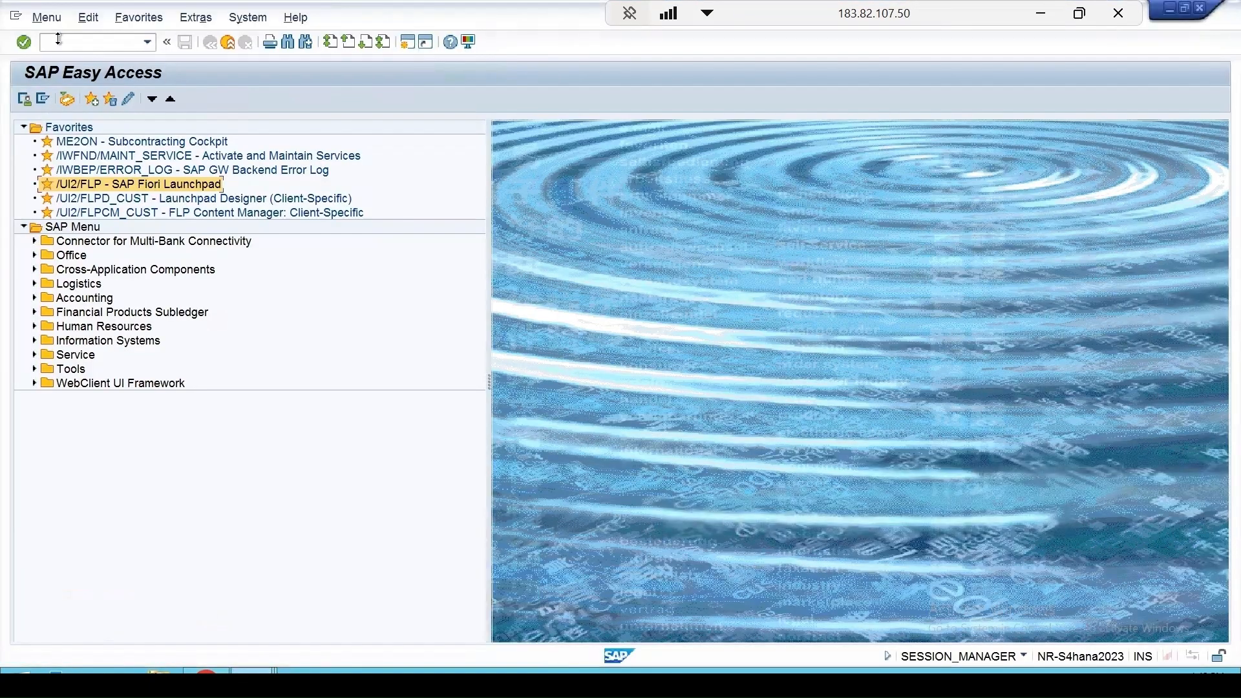
pyautogui.write('qs41')
pyautogui.press('Return')
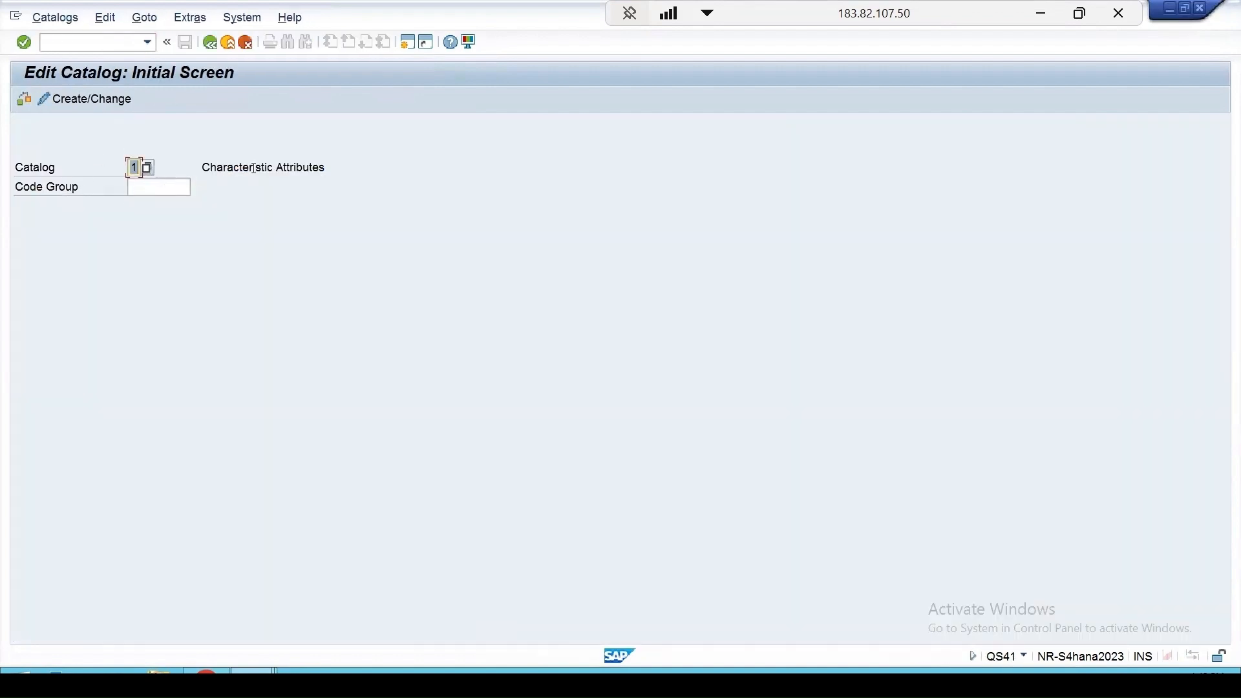
pyautogui.press('Return')
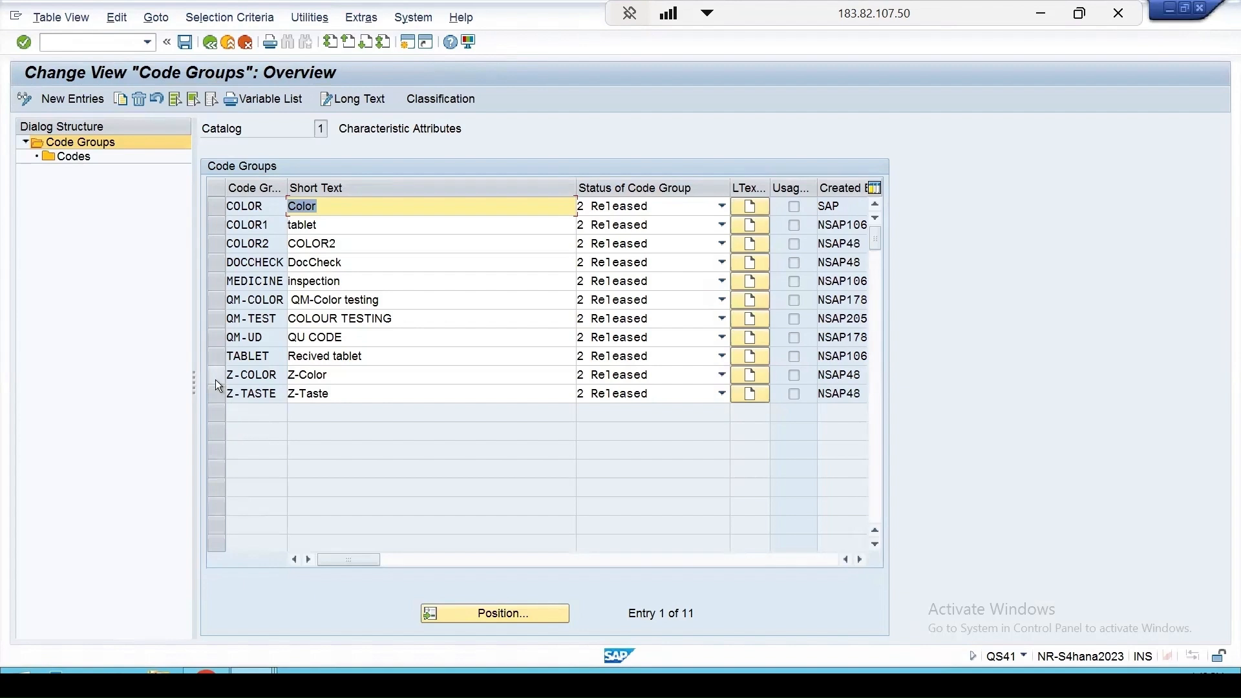
# View the codes assigned to the Z-COLOR code group and those assigned to the Z-TASTE code group
pyautogui.click(244, 375)
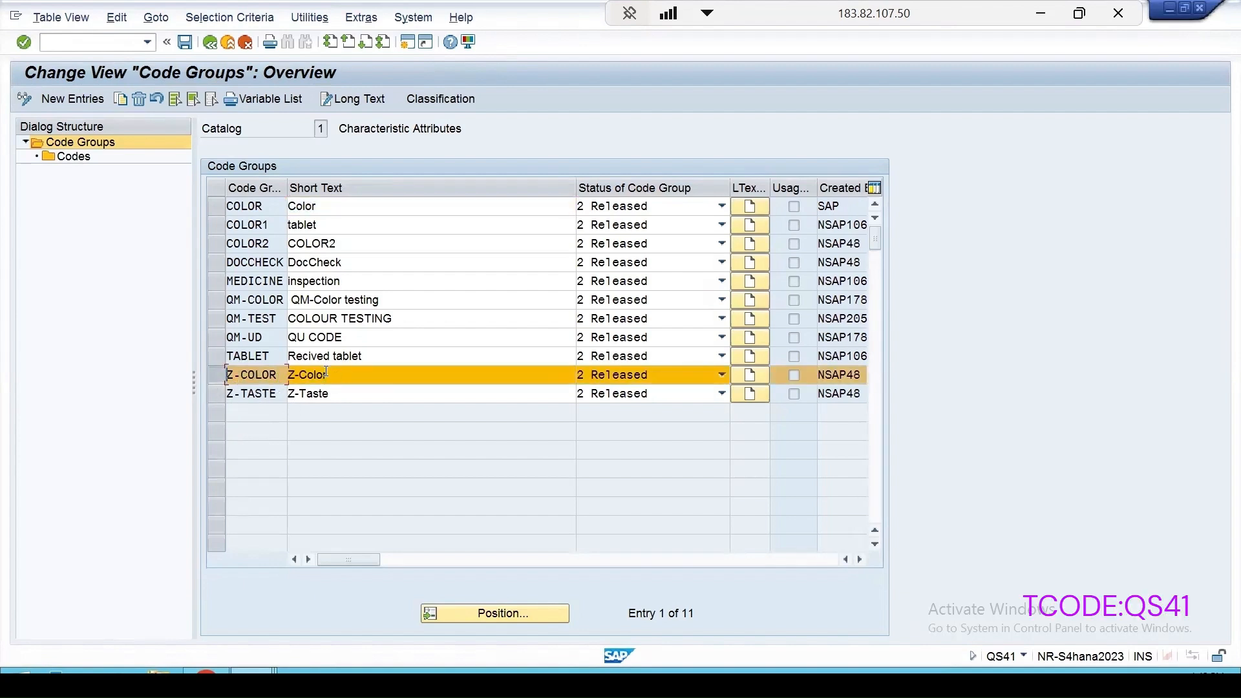
pyautogui.click(81, 157)
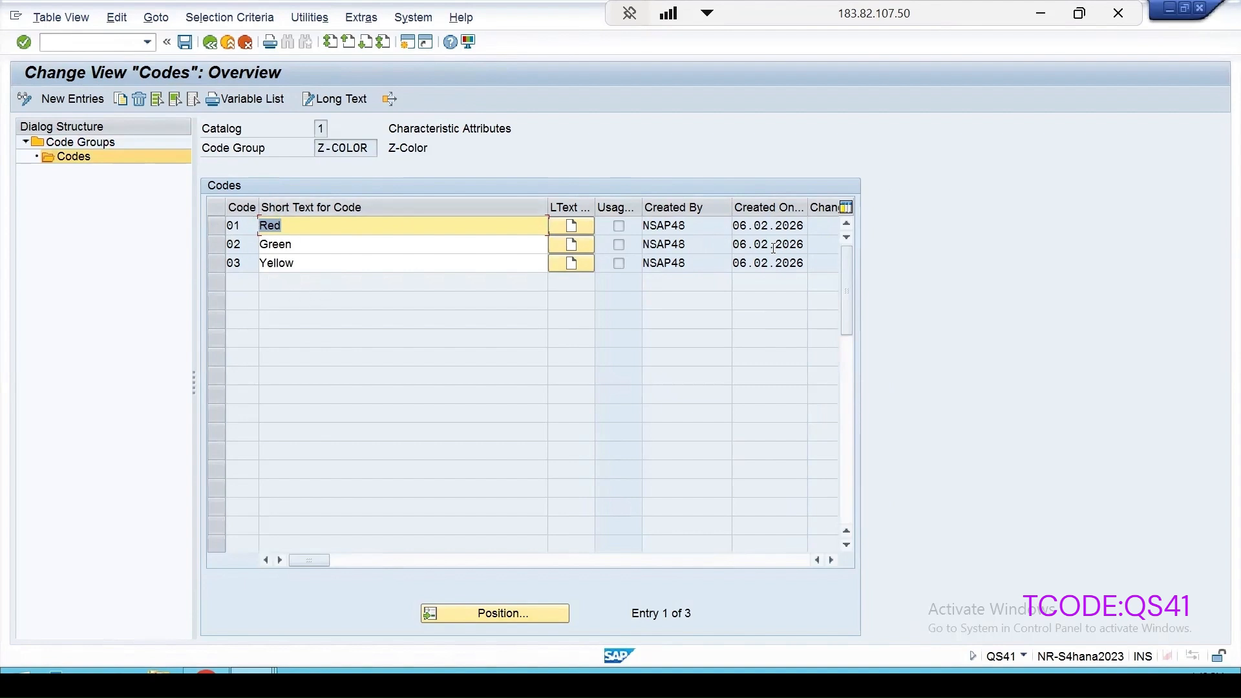
pyautogui.click(226, 44)
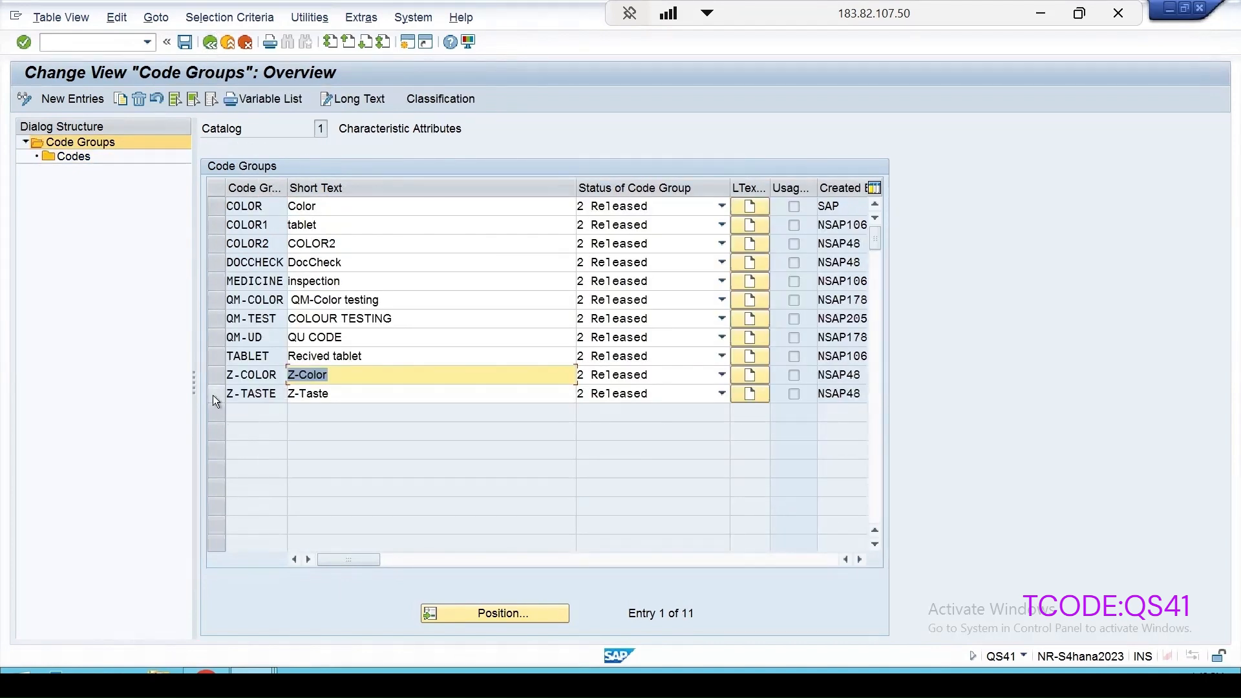
pyautogui.click(216, 394)
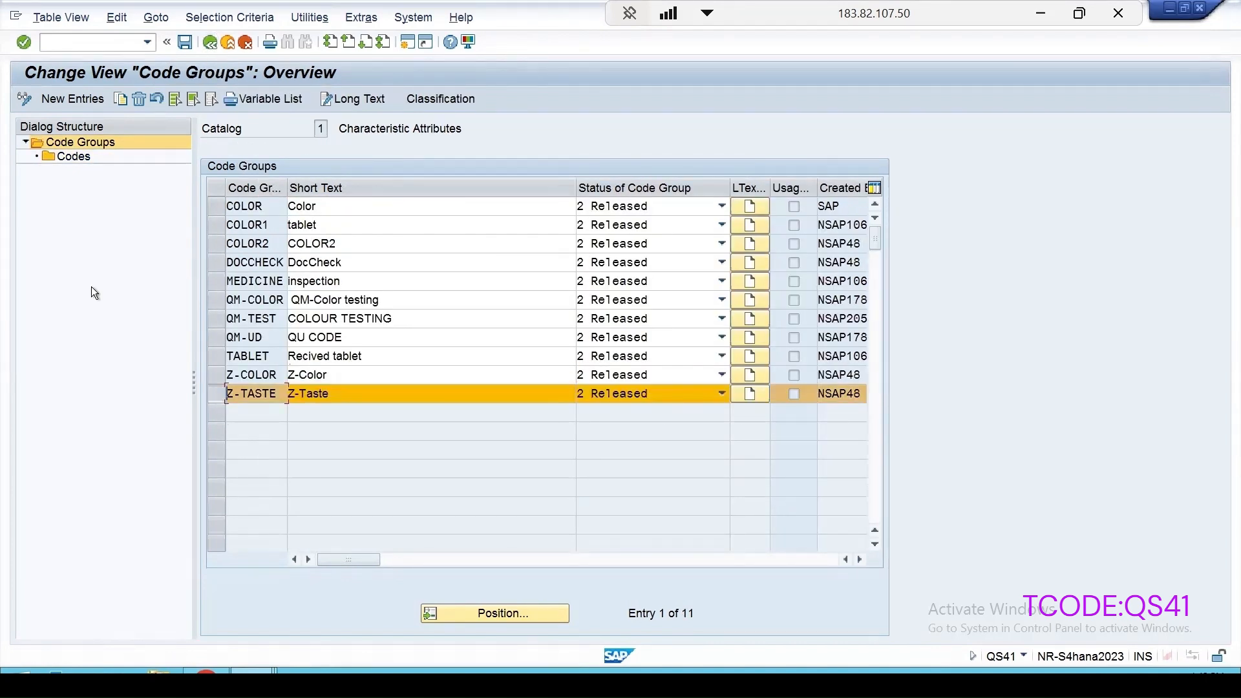
pyautogui.click(71, 157)
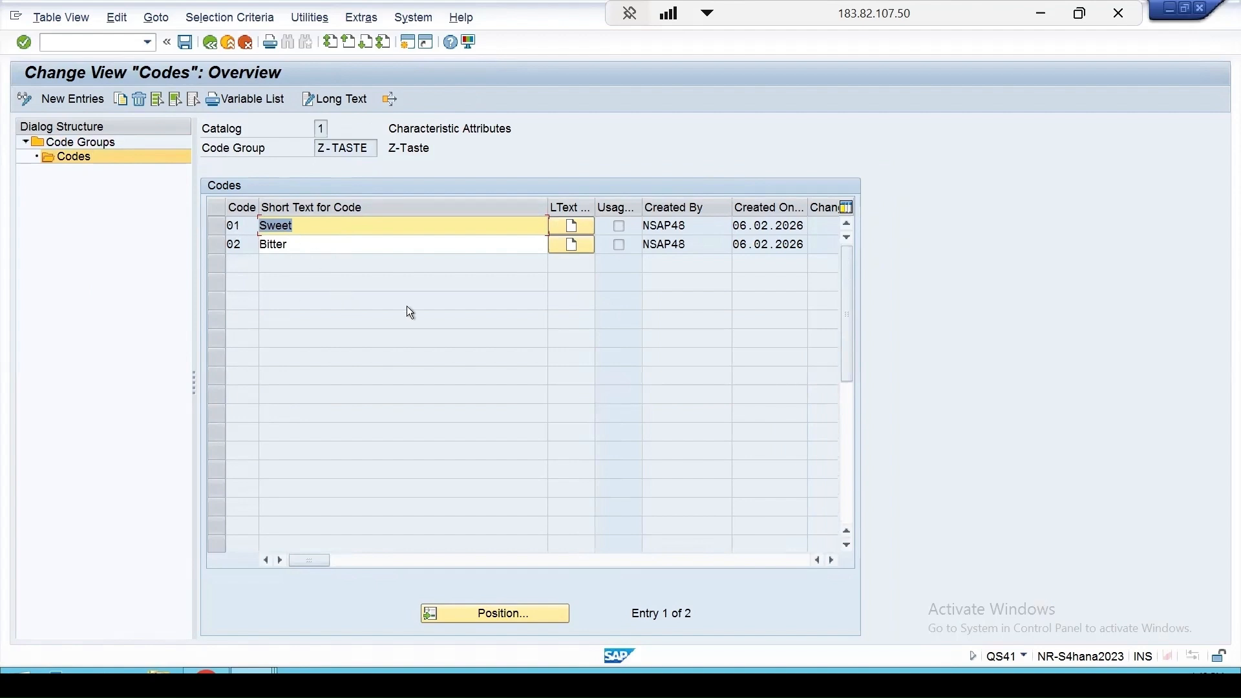
# Leave the catalog display and start the General Table Display with transaction SE16N
pyautogui.click(100, 43)
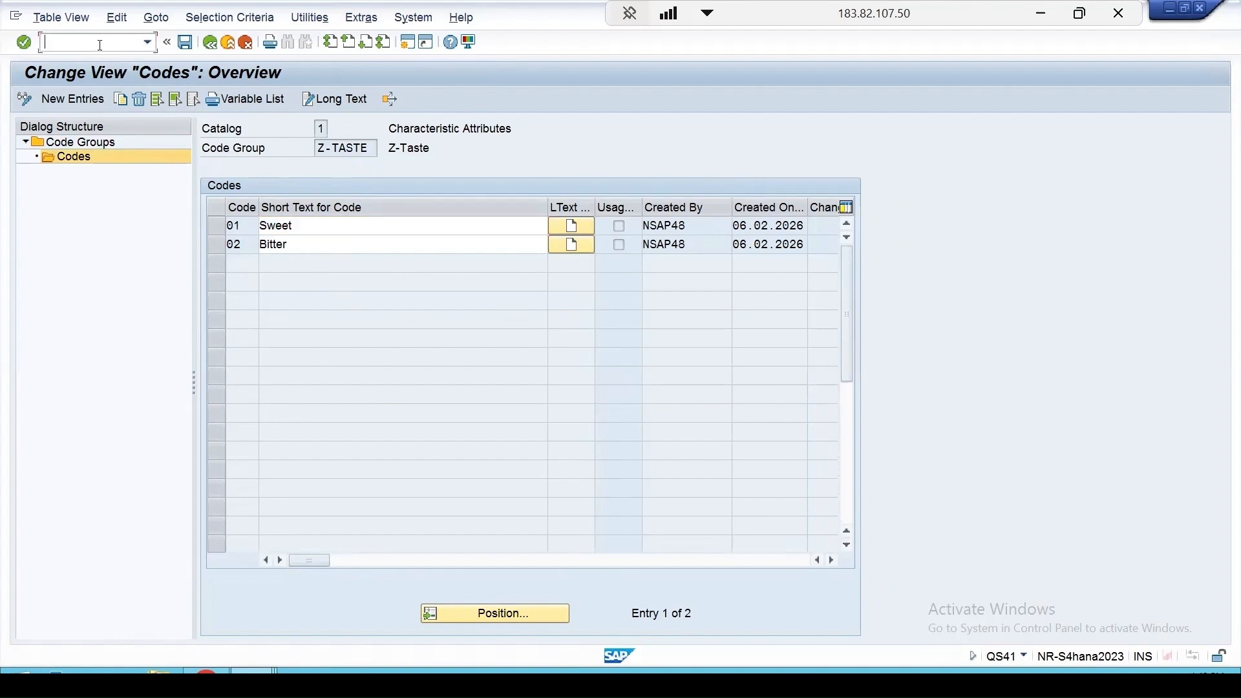
pyautogui.write('/nse16n')
pyautogui.press('Return')
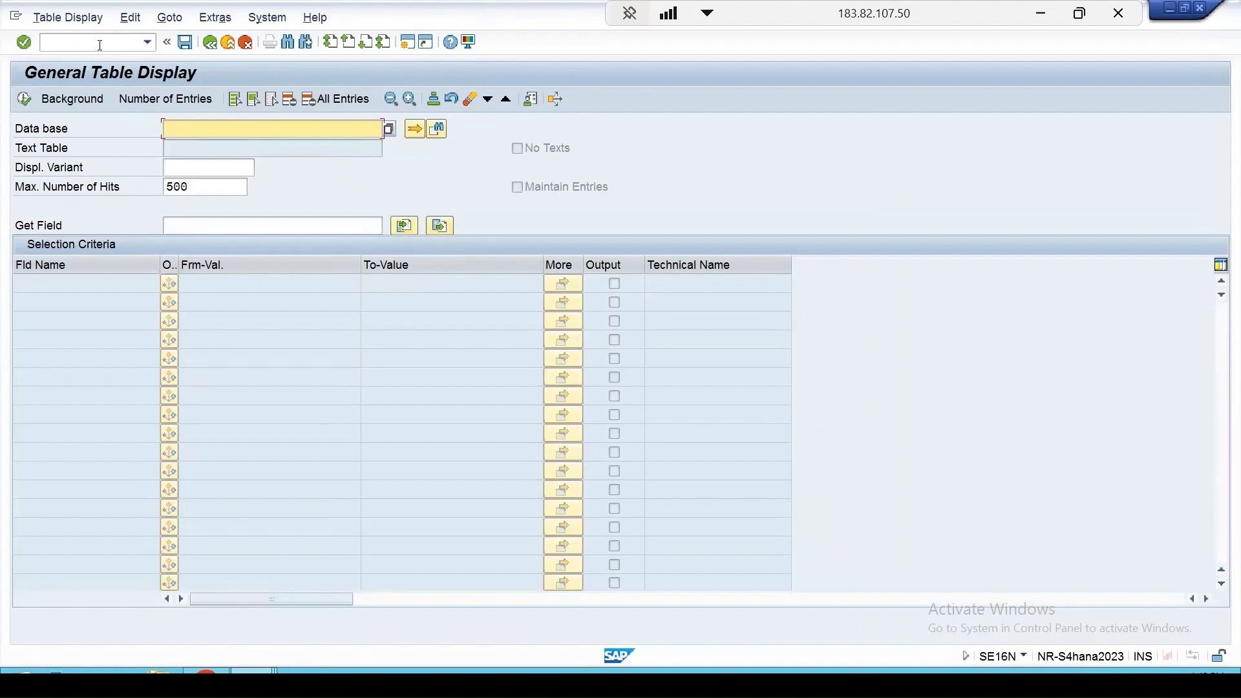
# Display the entries of table QPGR, inspection catalog code groups, for catalog 1
pyautogui.write('qp')
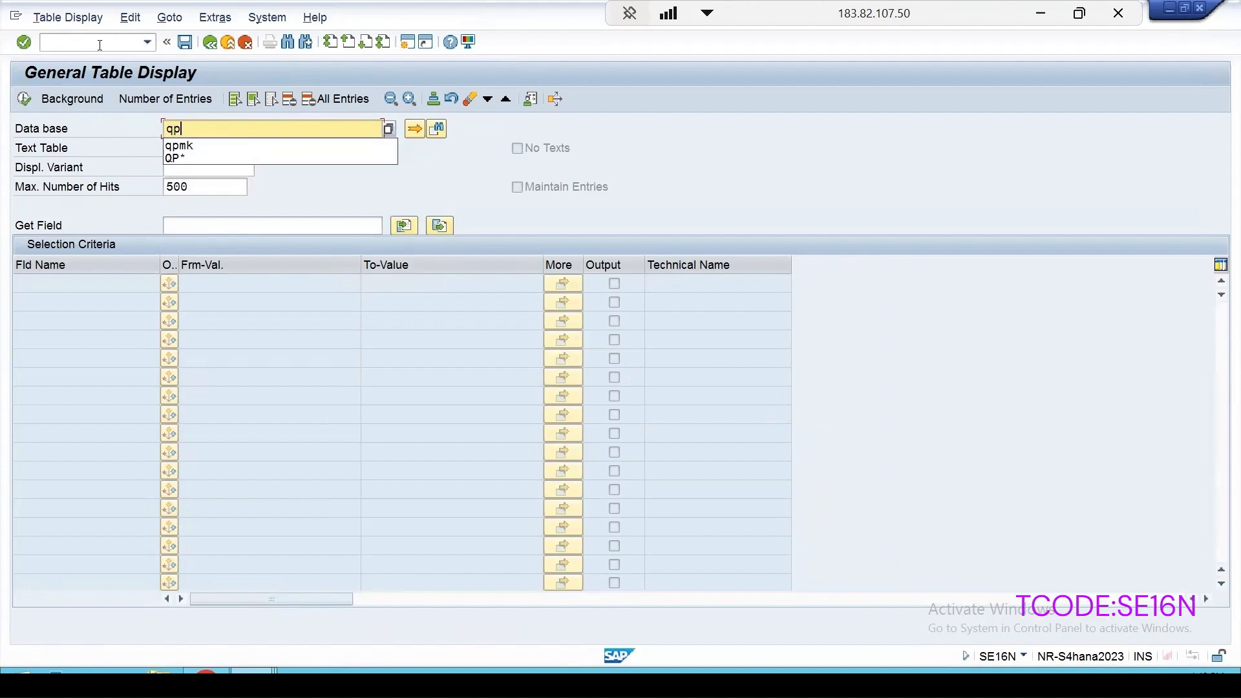
pyautogui.write('gr')
pyautogui.press('Return')
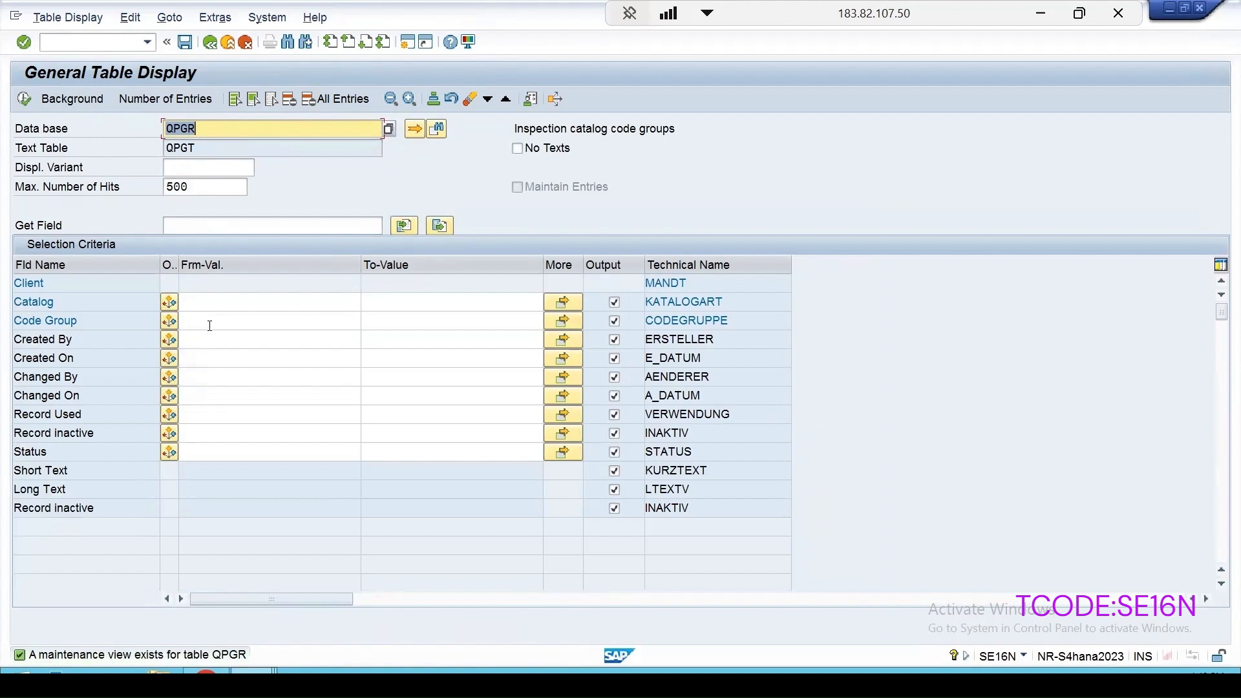
pyautogui.click(195, 304)
pyautogui.write('1')
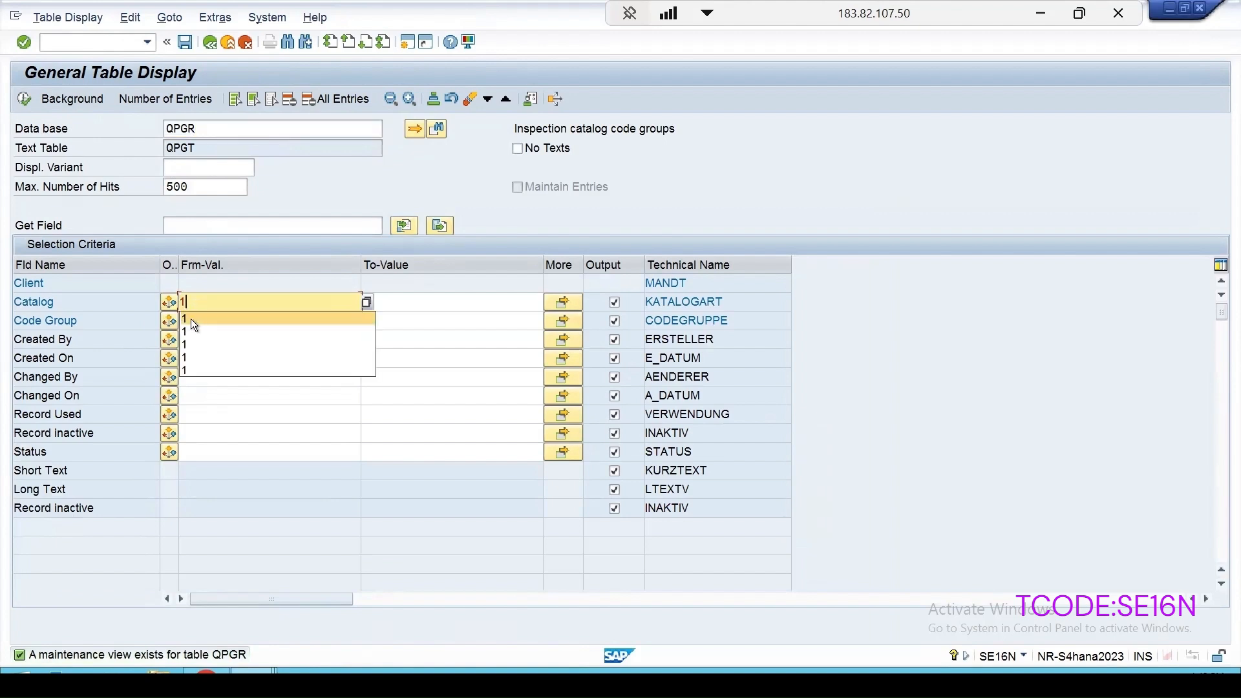
pyautogui.click(192, 319)
pyautogui.click(24, 99)
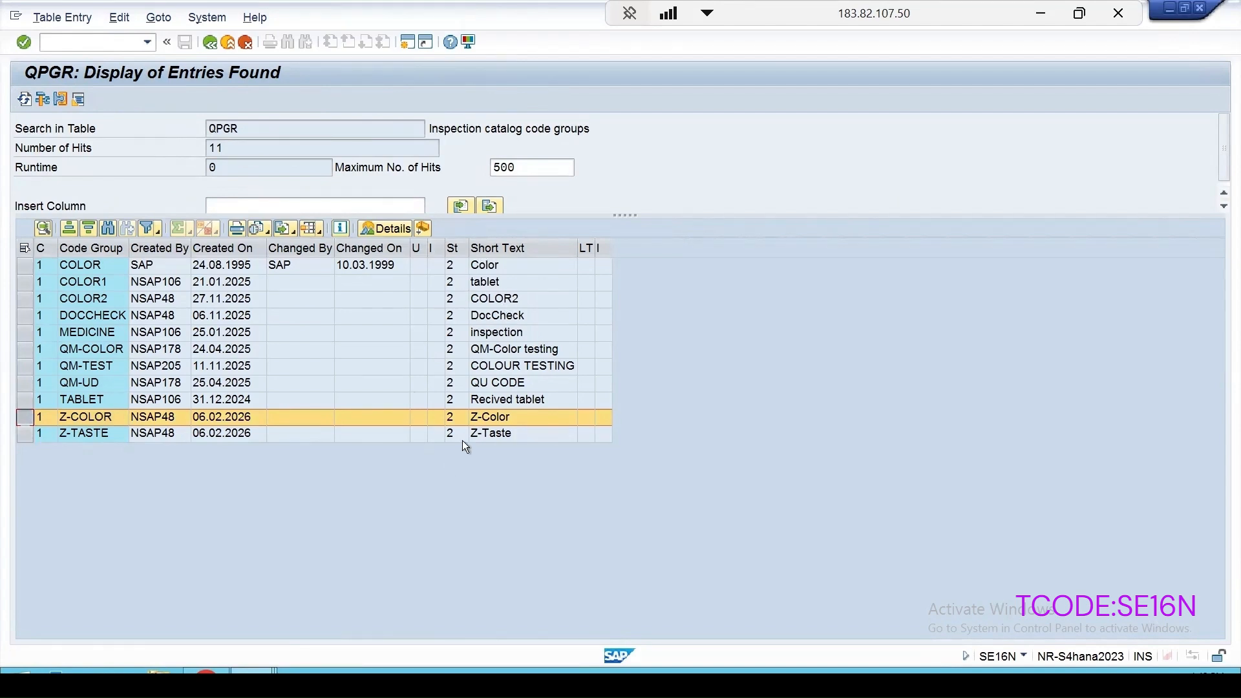
# Return to the table selection and display the entries of table QPCD, inspection catalog codes, for catalog 1
pyautogui.click(211, 44)
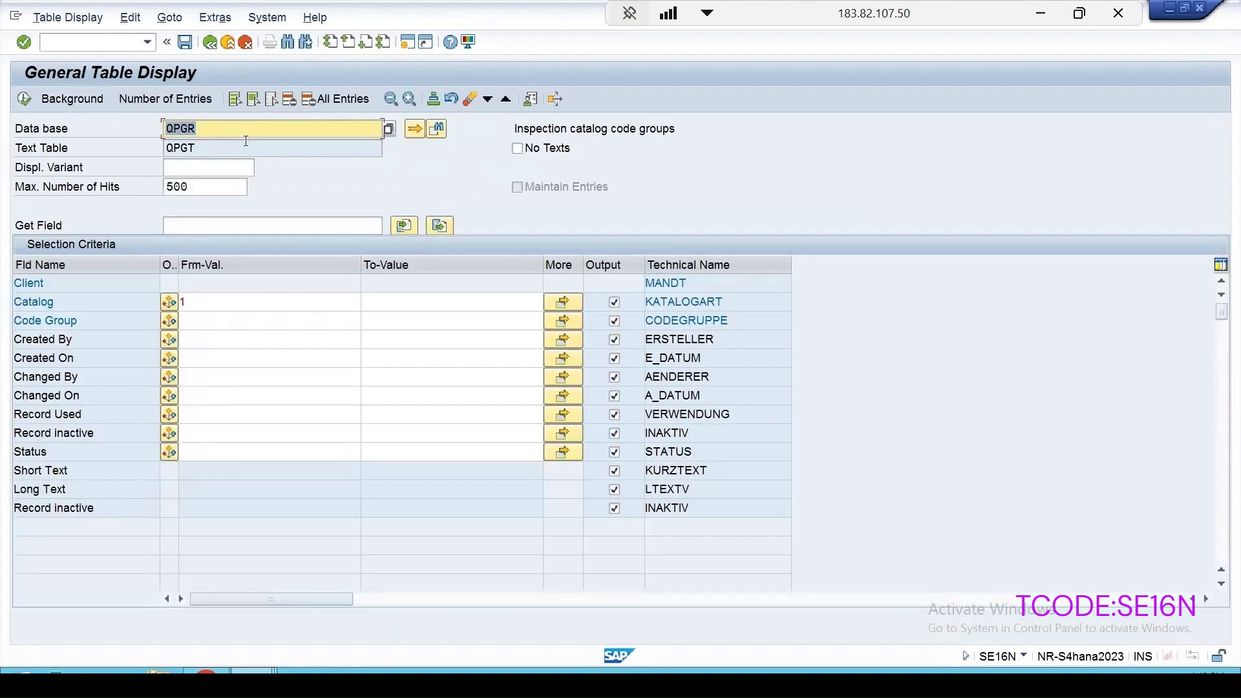
pyautogui.write('qpcd')
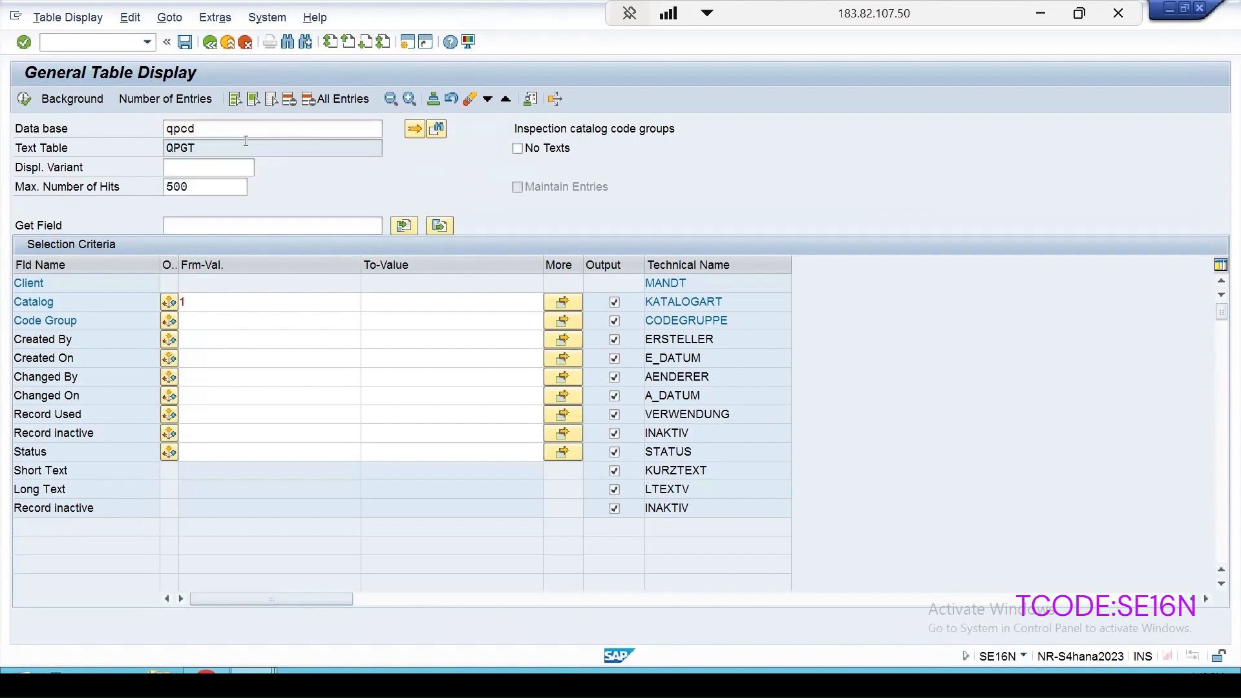
pyautogui.press('Return')
pyautogui.click(197, 303)
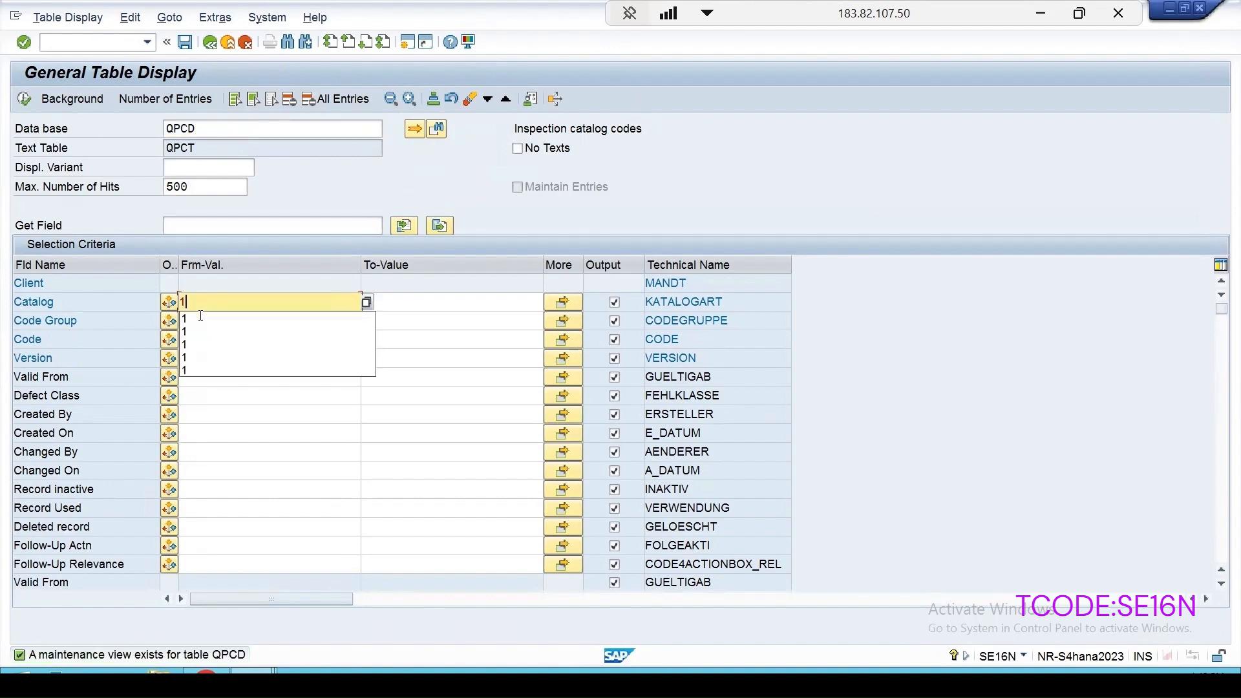
pyautogui.click(185, 320)
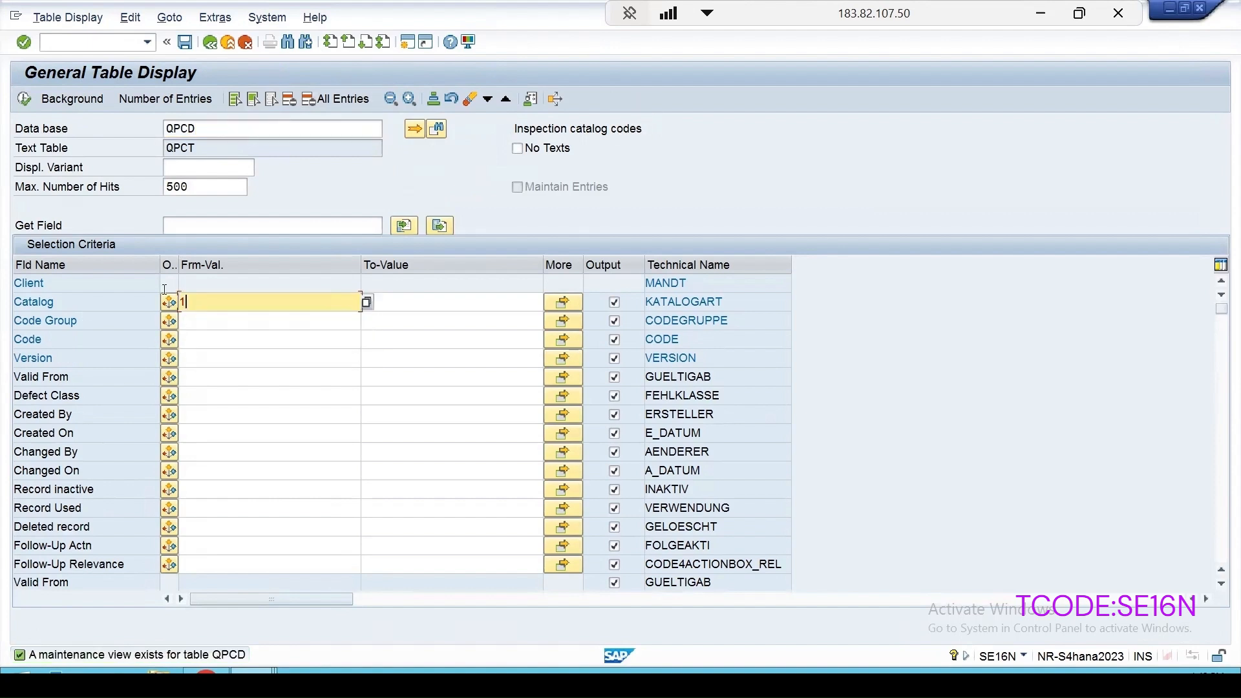
pyautogui.click(26, 99)
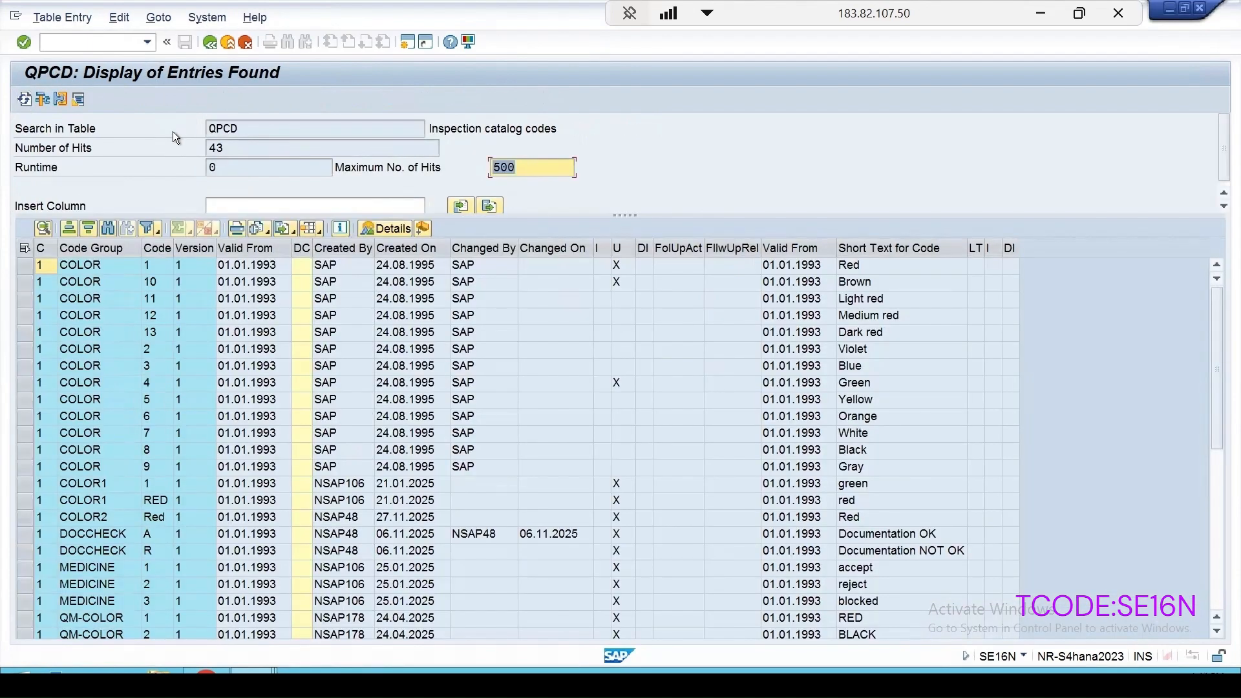
# Restrict the QPCD selection for catalog 1 to code group Z-COLOR and display its codes
pyautogui.click(209, 42)
pyautogui.click(359, 321)
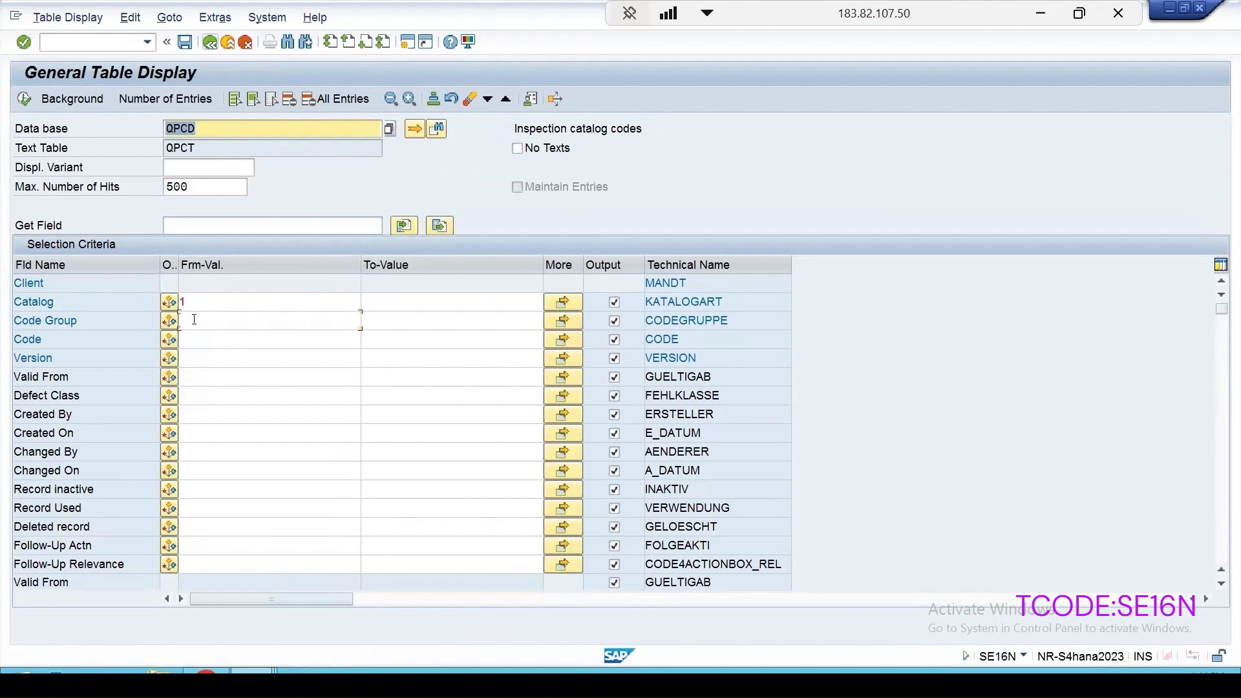
pyautogui.click(365, 325)
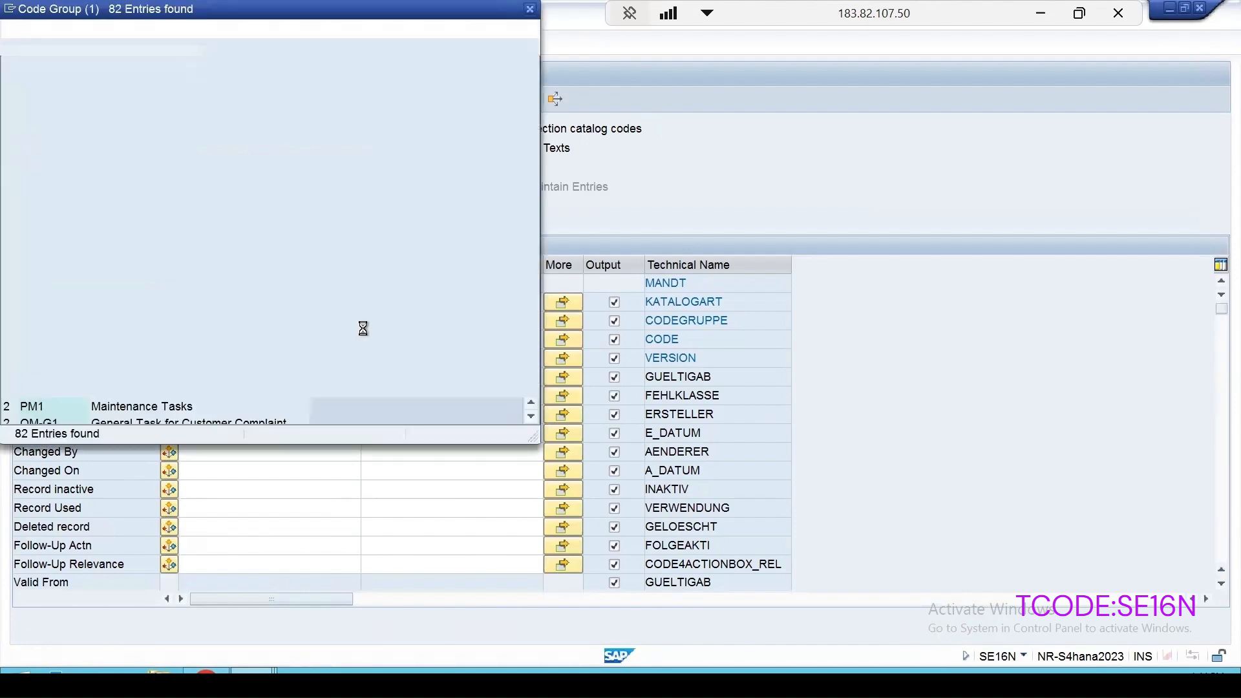
pyautogui.scroll(-20, 157, 325)
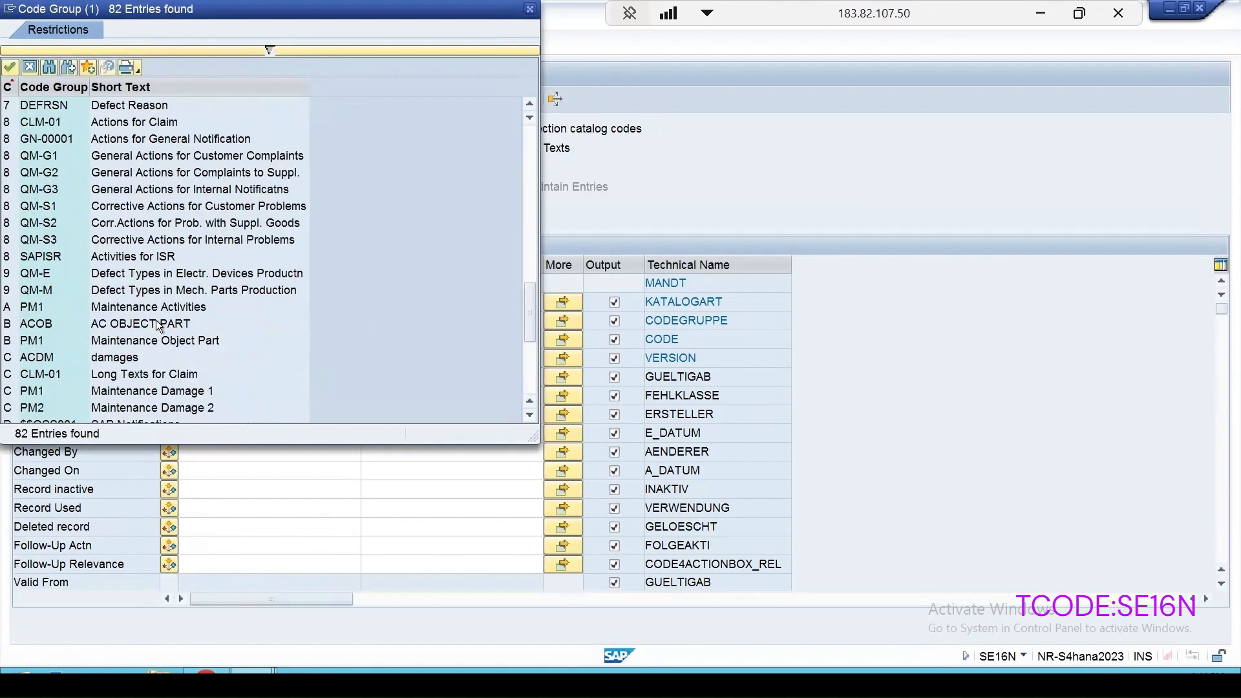
pyautogui.scroll(20, 165, 331)
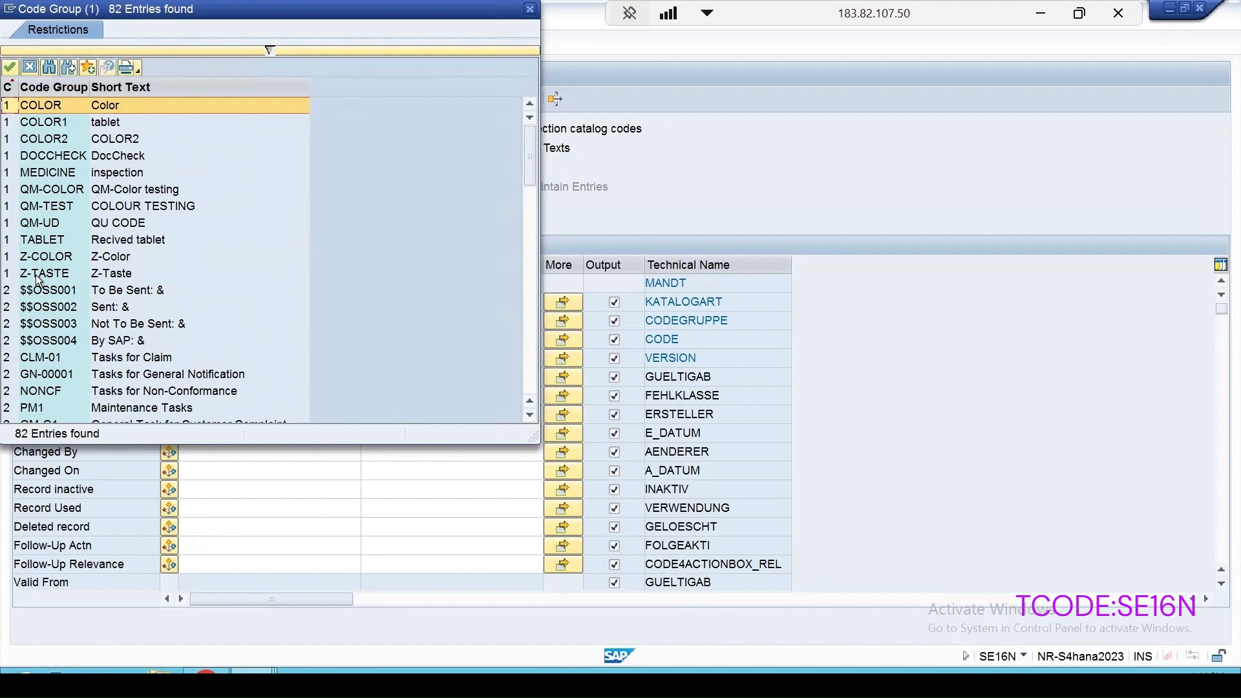
pyautogui.doubleClick(45, 258)
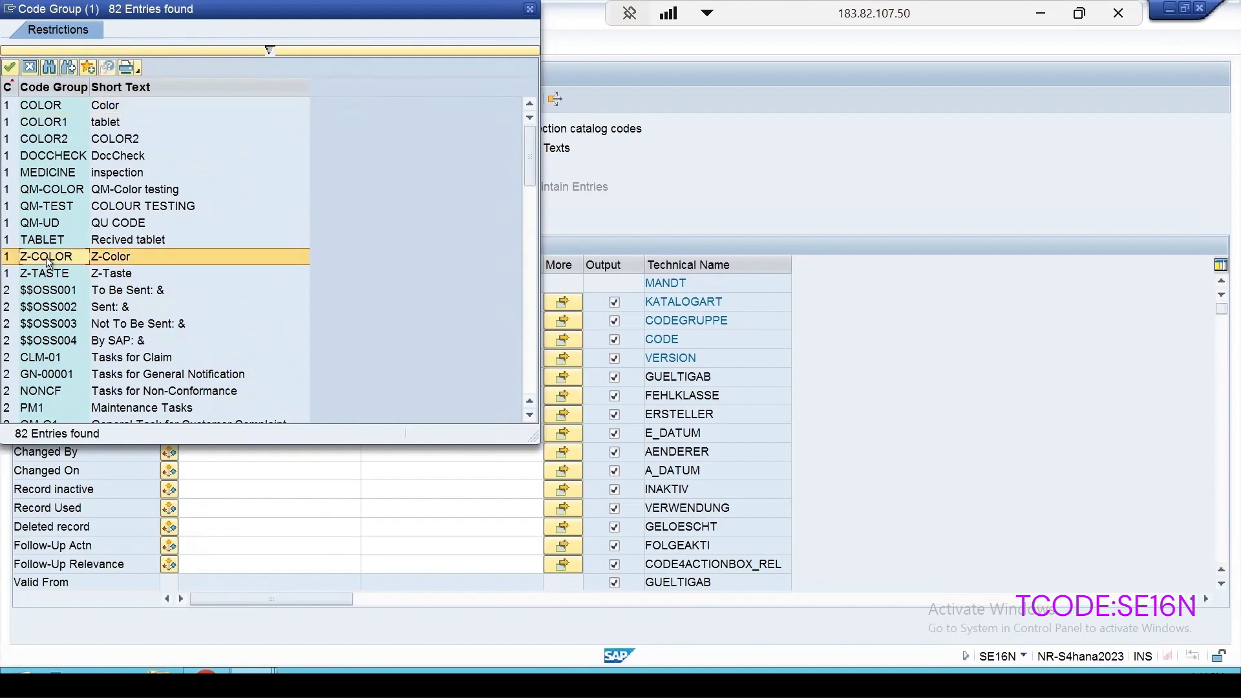
pyautogui.click(25, 98)
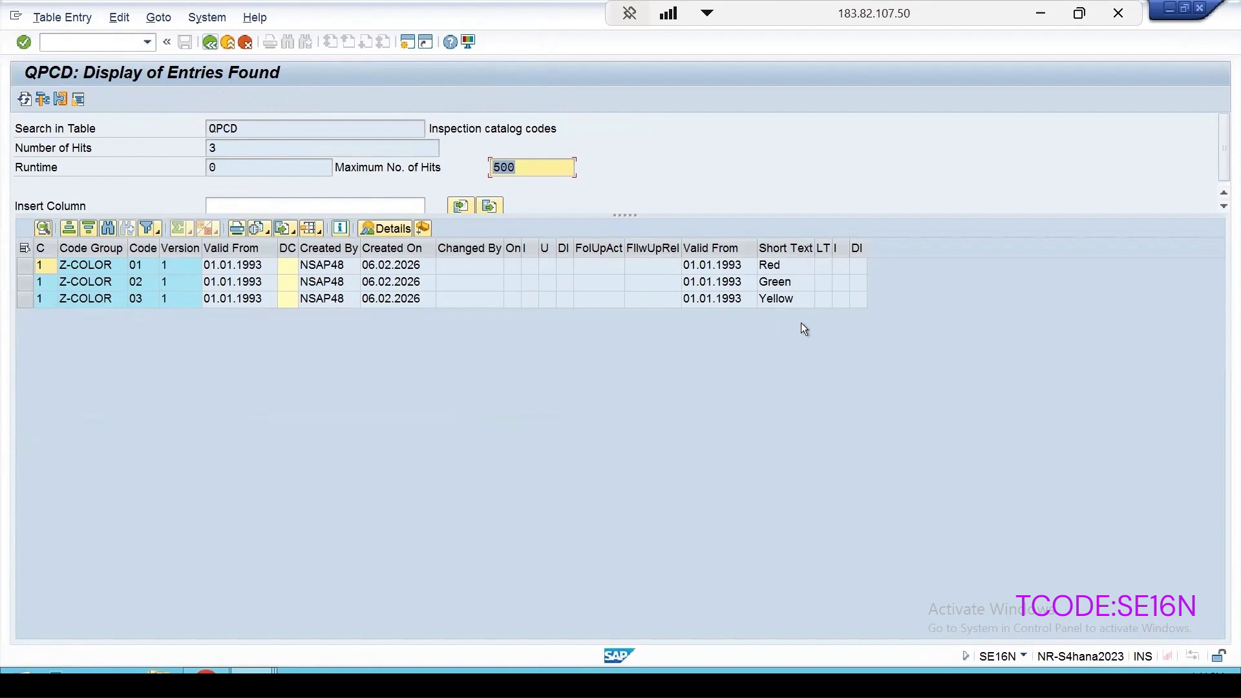
# Change the code group in the QPCD selection to Z-TASTE and display its codes
pyautogui.click(206, 44)
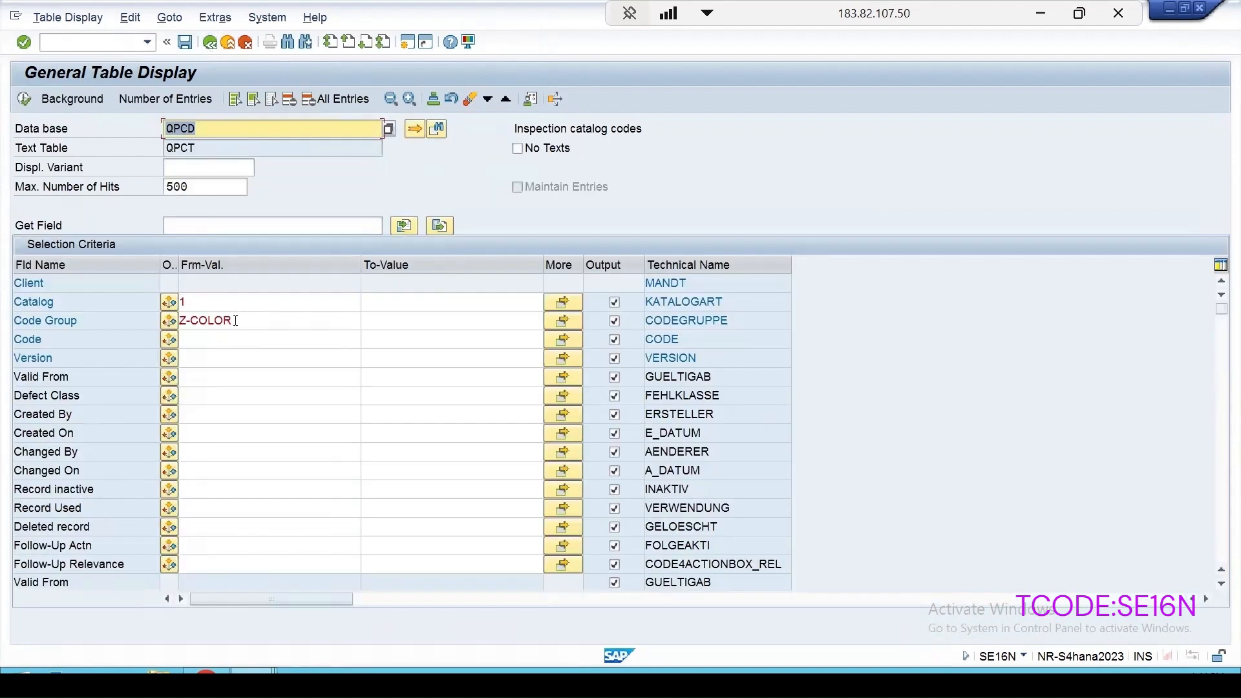
pyautogui.doubleClick(236, 320)
pyautogui.click(366, 323)
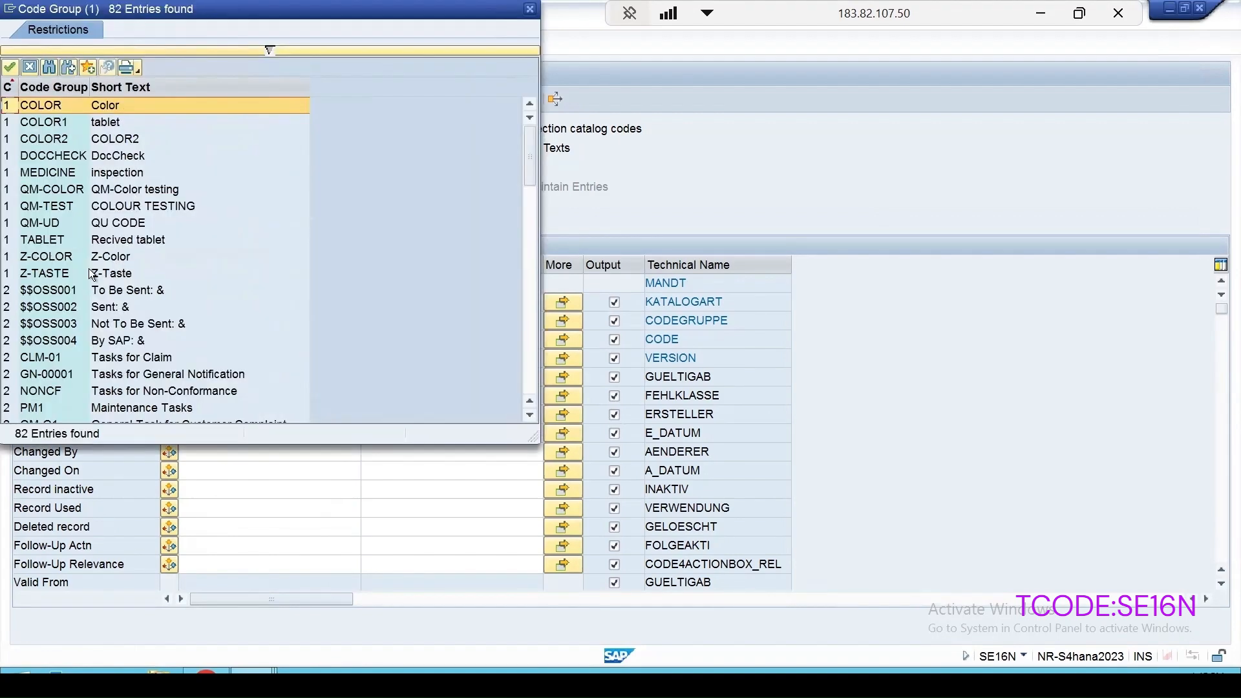
pyautogui.doubleClick(54, 274)
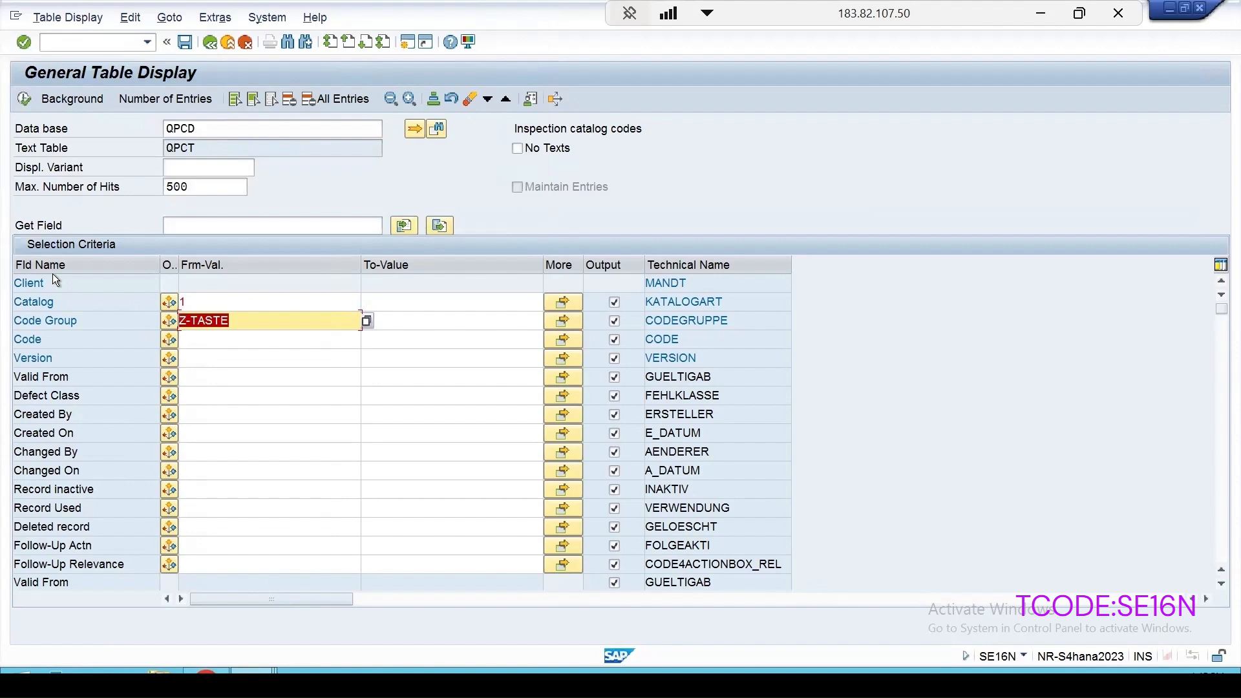
pyautogui.click(25, 99)
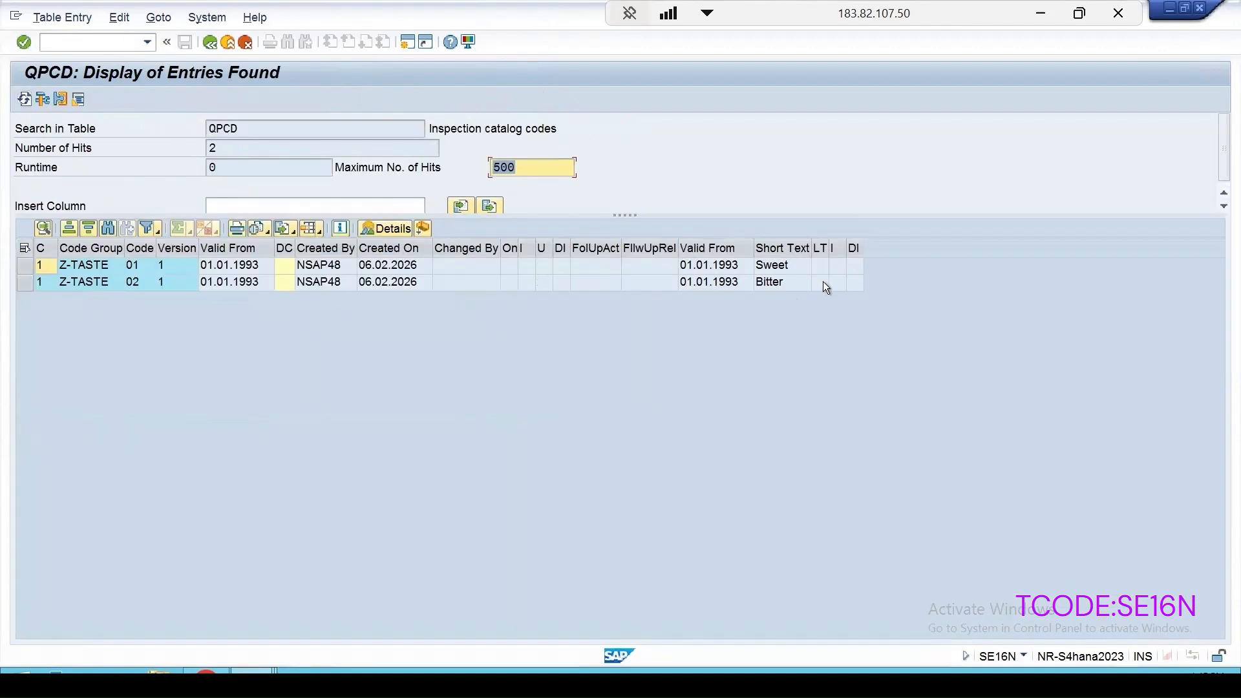